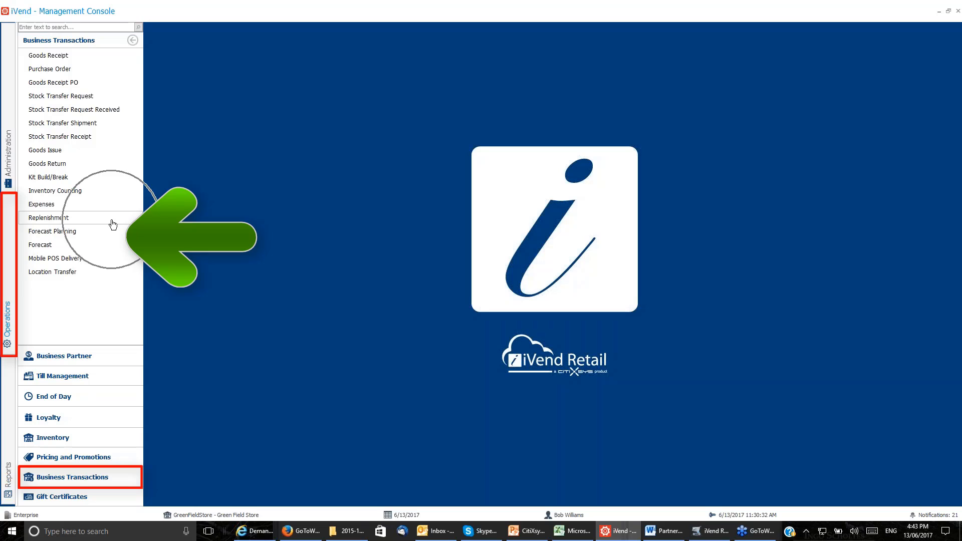
Open ForecastPlan2017 for editing from the Forecast Planning records.
{"action": "key", "text": "ctrl"}
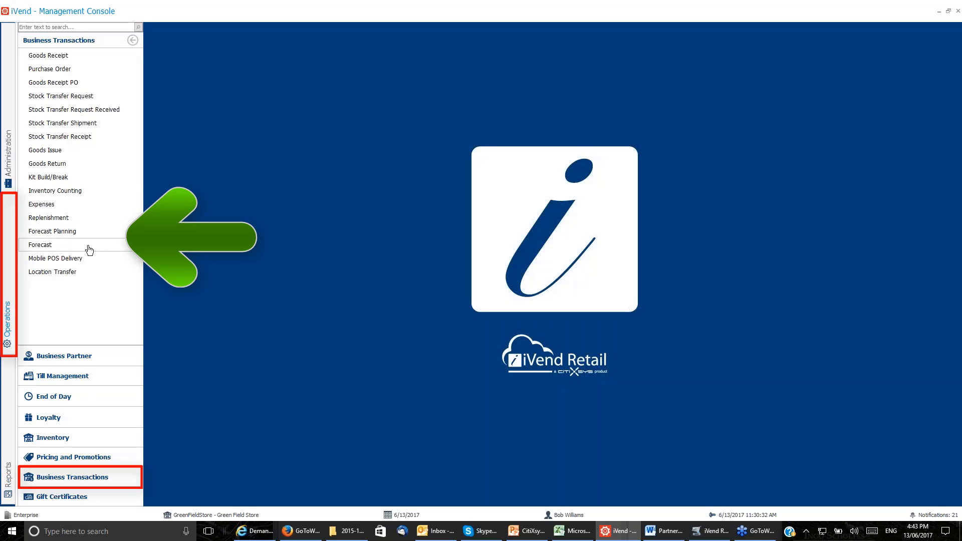
{"action": "key", "text": "ctrl"}
{"action": "left_click", "coordinate": [99, 236]}
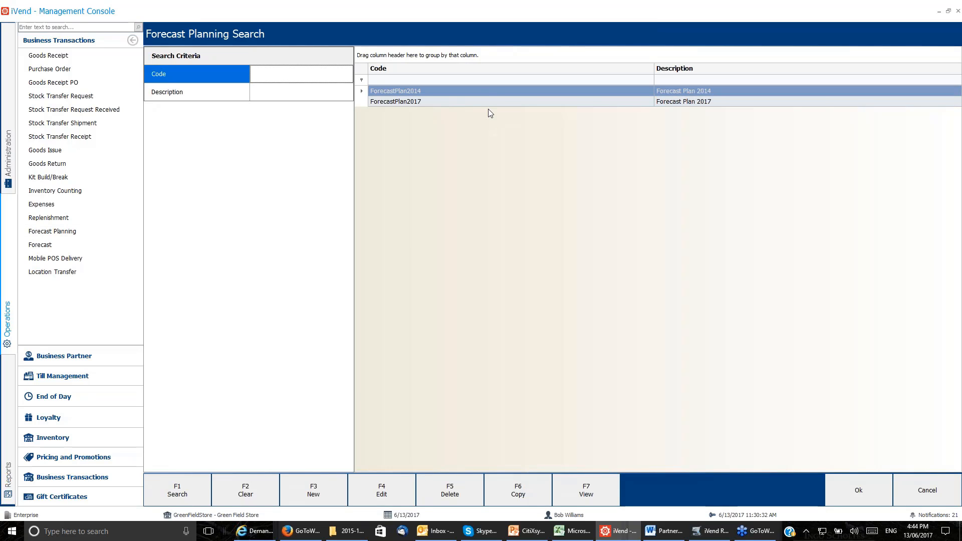
{"action": "left_click", "coordinate": [471, 101]}
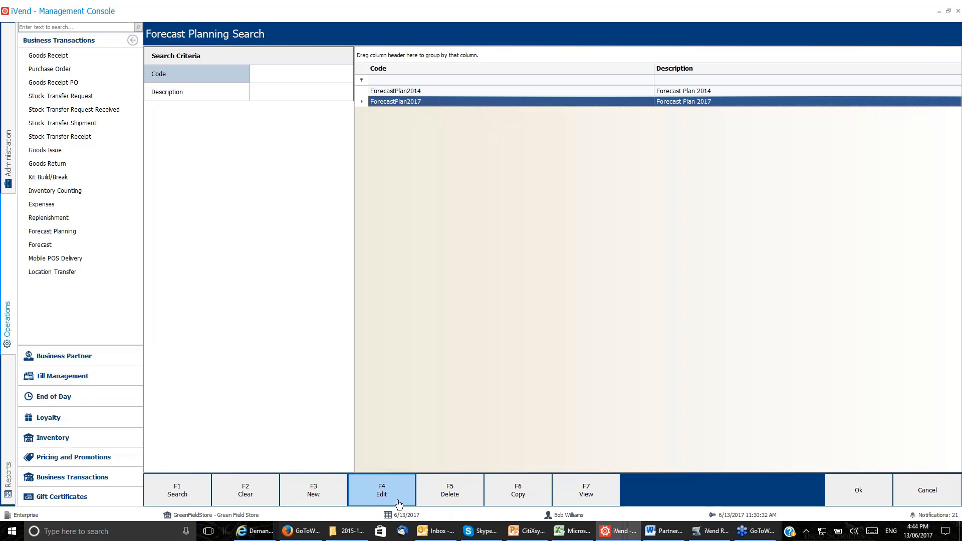
{"action": "left_click", "coordinate": [399, 503]}
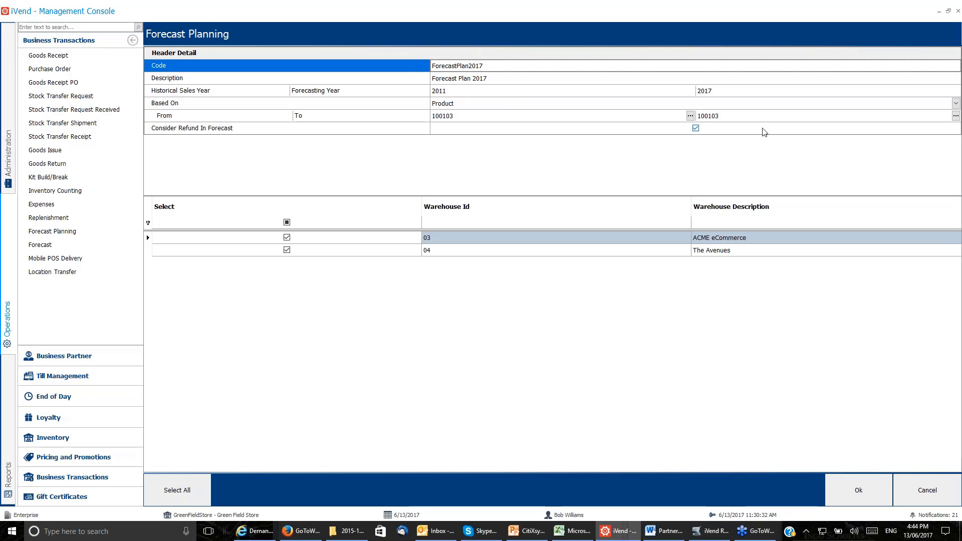
Review the forecast plan's basis options and choose Product as the Based On value.
{"action": "left_click", "coordinate": [748, 97]}
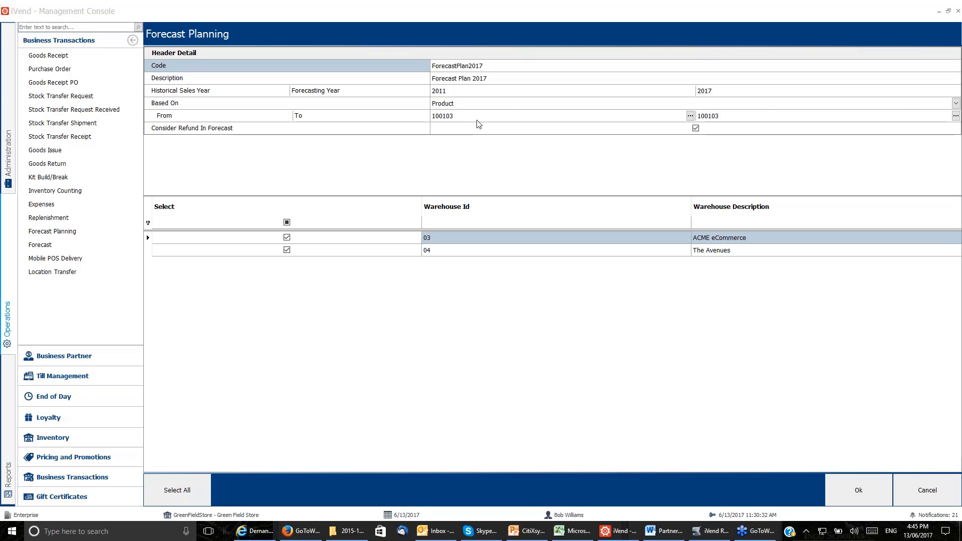
{"action": "left_click", "coordinate": [955, 103]}
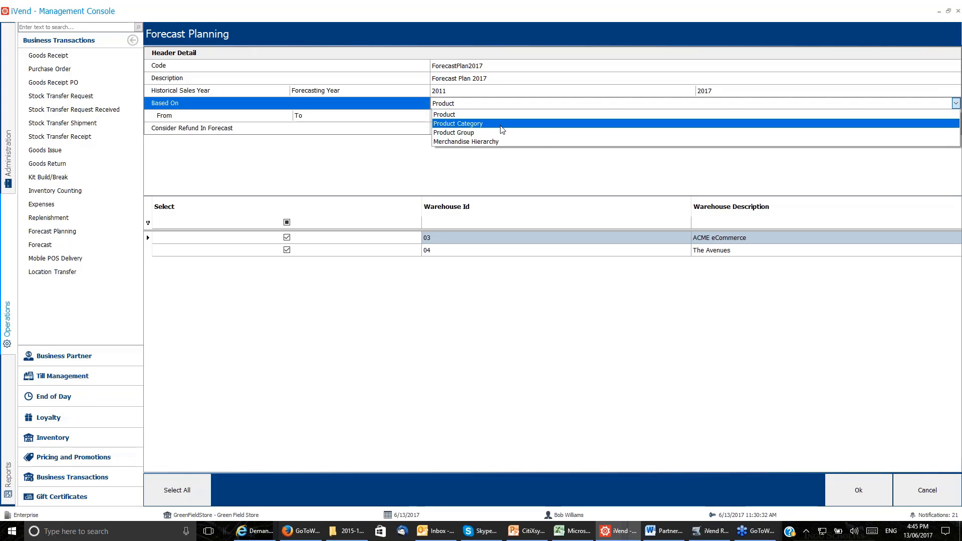
{"action": "key", "text": "ctrl"}
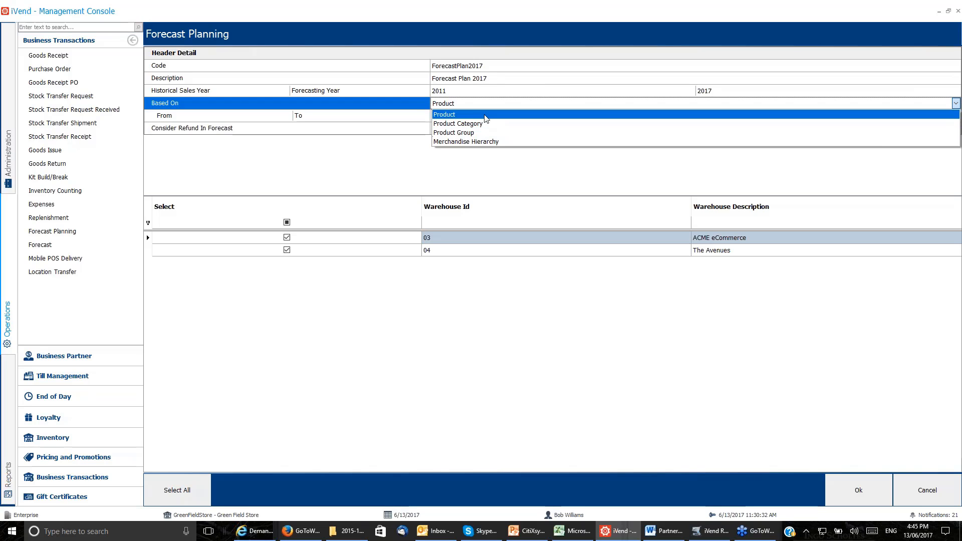
{"action": "left_click", "coordinate": [485, 118]}
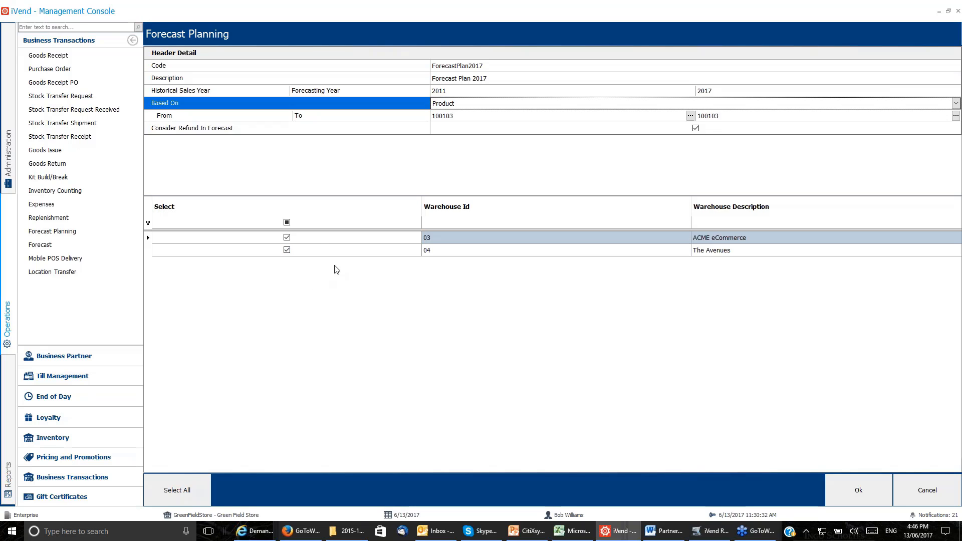
Select all warehouses for the 2017 forecast plan and save the plan.
{"action": "left_click", "coordinate": [181, 489]}
{"action": "left_click", "coordinate": [178, 488]}
{"action": "left_click", "coordinate": [875, 491]}
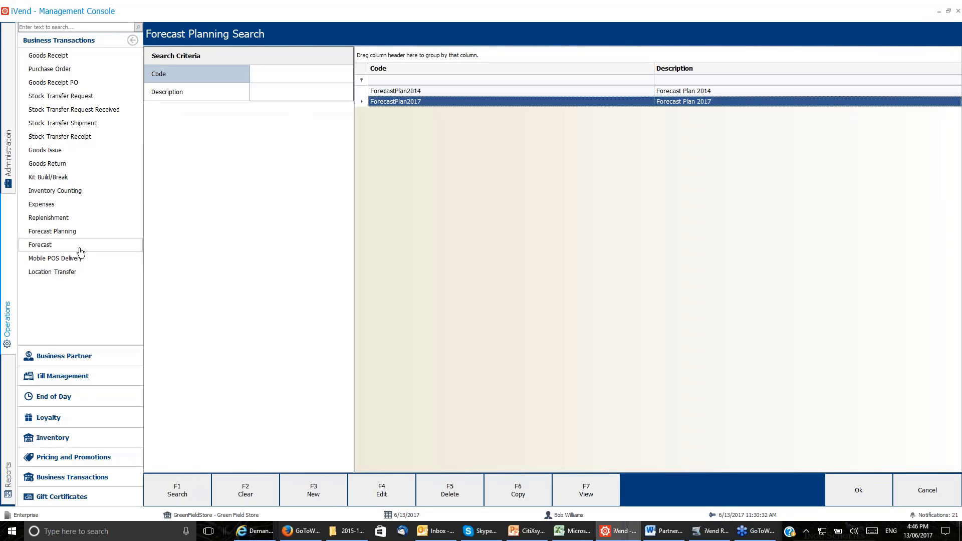
Open the Forecast transaction and load ForecastPlan2017 as its forecast planning record.
{"action": "left_click", "coordinate": [5, 255]}
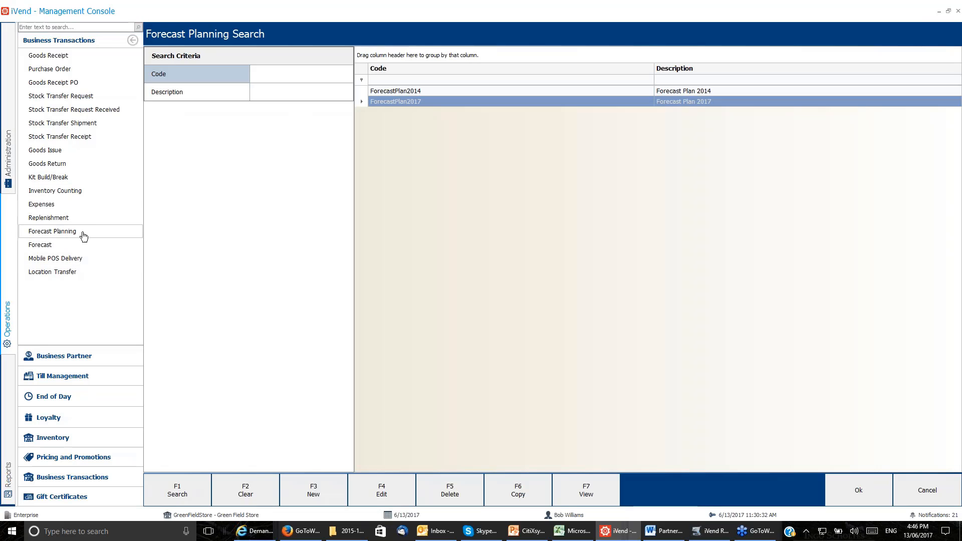
{"action": "left_click", "coordinate": [77, 247]}
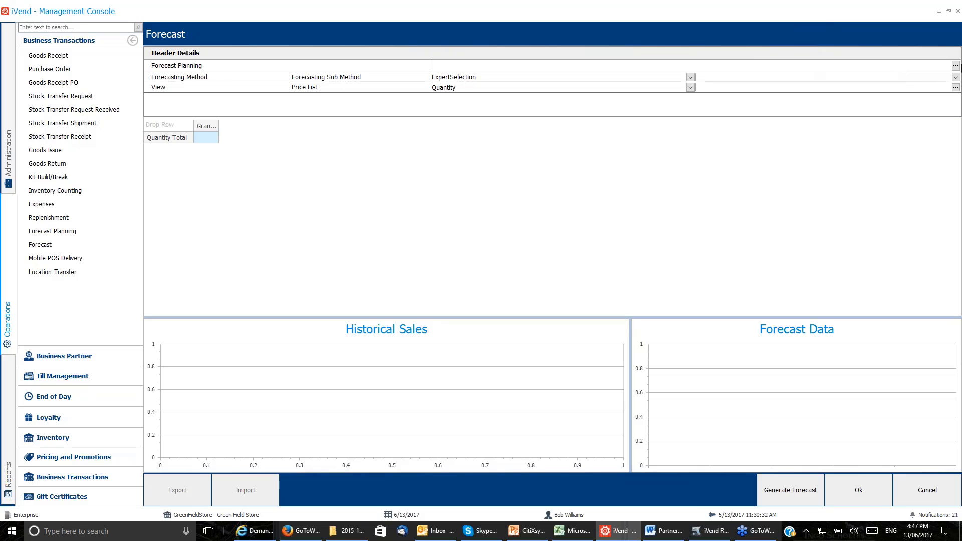
{"action": "left_click", "coordinate": [955, 67]}
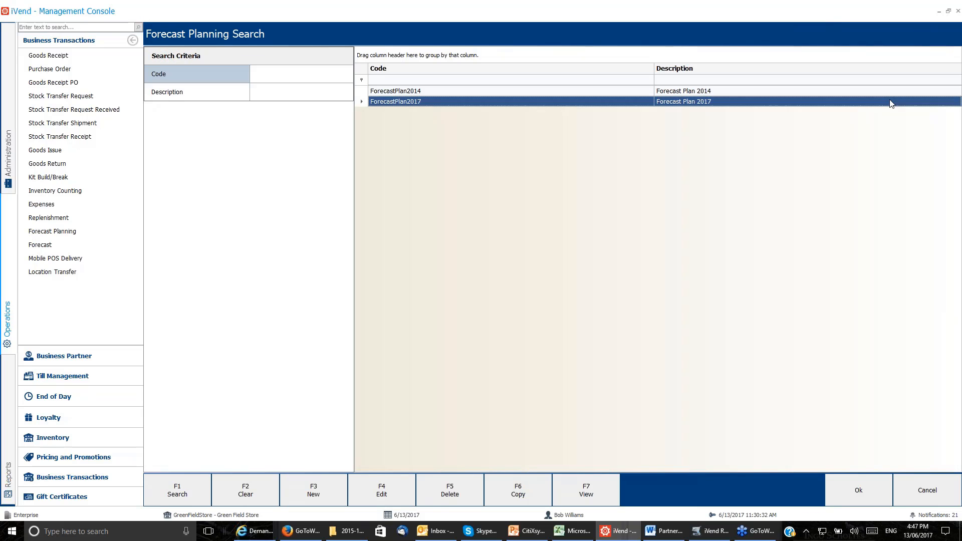
{"action": "left_click", "coordinate": [844, 481]}
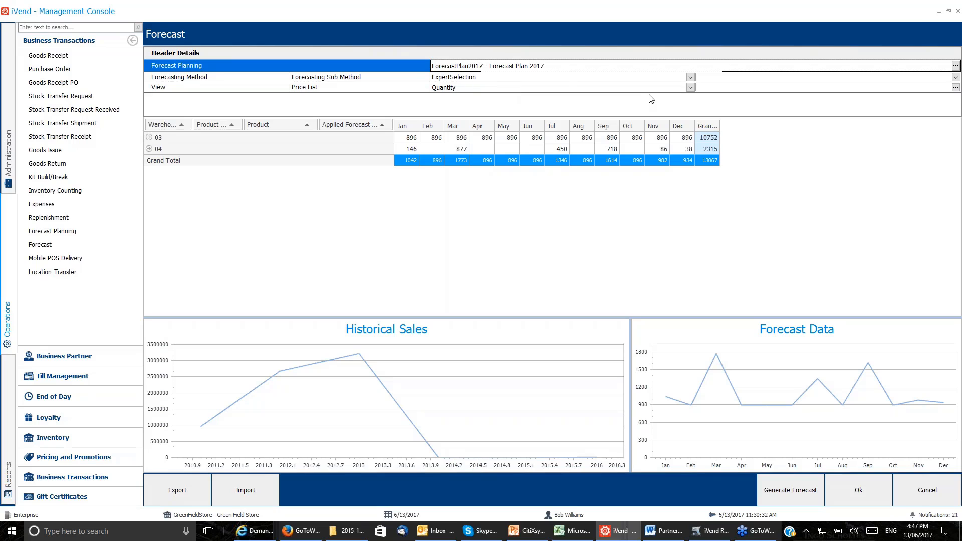
Review the forecasting method options, switch to the browser and examine the Wikipedia articles on demand forecasting, Box–Jenkins, exponential smoothing and moving-average models.
{"action": "left_click", "coordinate": [690, 77]}
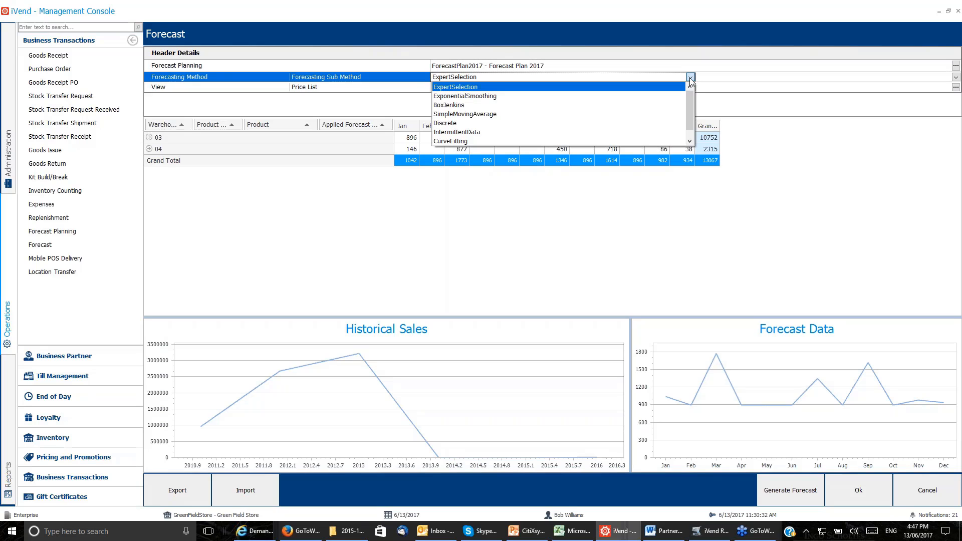
{"action": "mouse_move", "coordinate": [691, 97]}
{"action": "left_mouse_down"}
{"action": "mouse_move", "coordinate": [687, 133]}
{"action": "mouse_move", "coordinate": [688, 90]}
{"action": "left_mouse_up"}
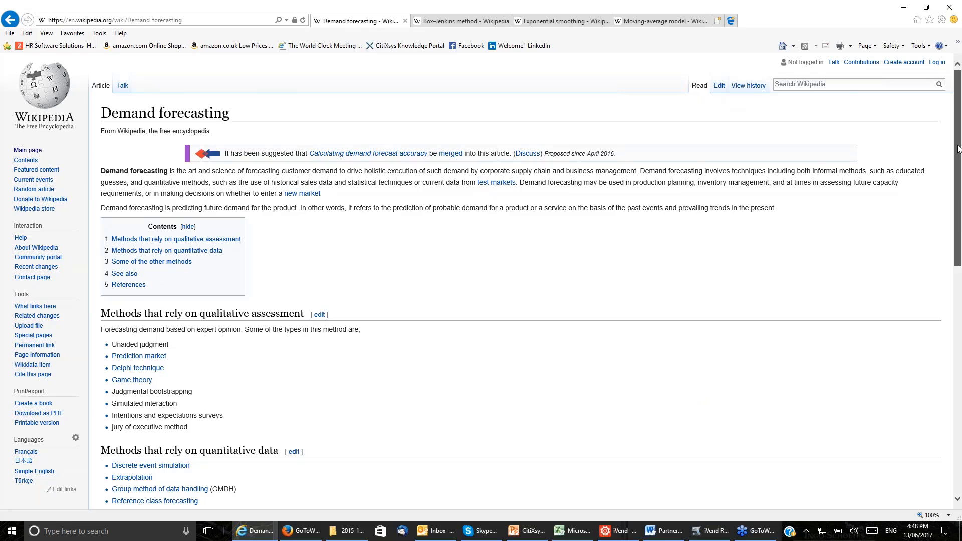
{"action": "scroll", "coordinate": [950, 222], "scroll_direction": "down", "scroll_amount": 3}
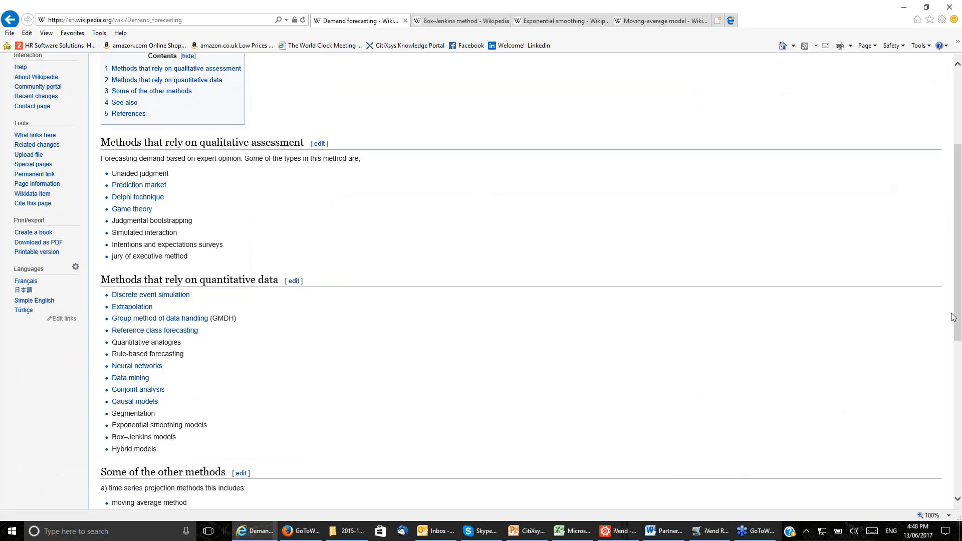
{"action": "scroll", "coordinate": [956, 320], "scroll_direction": "up", "scroll_amount": 3}
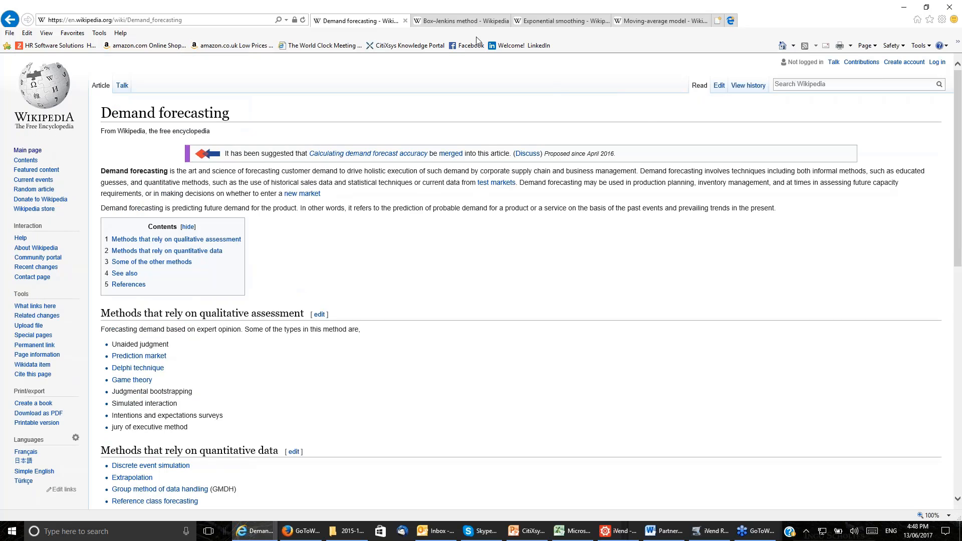
{"action": "left_click", "coordinate": [465, 23]}
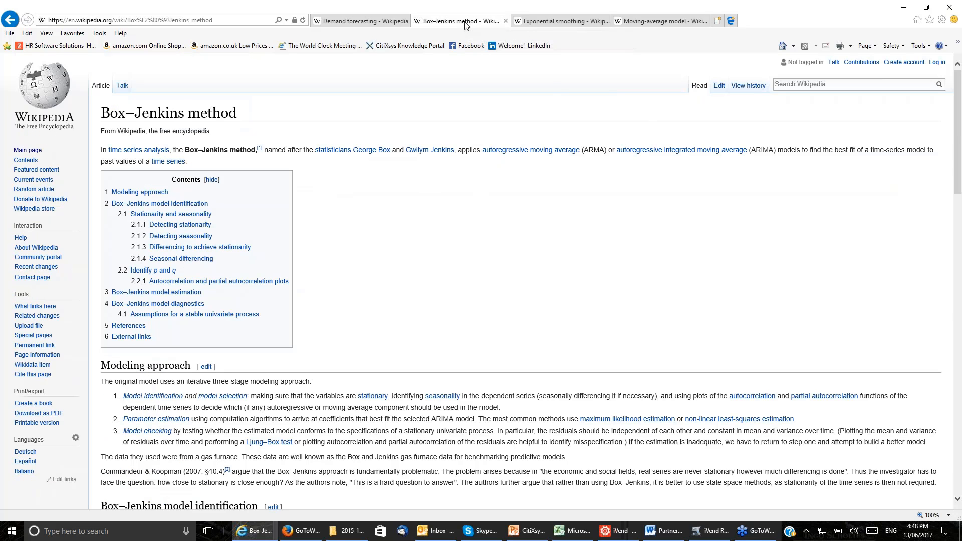
{"action": "left_click", "coordinate": [577, 22]}
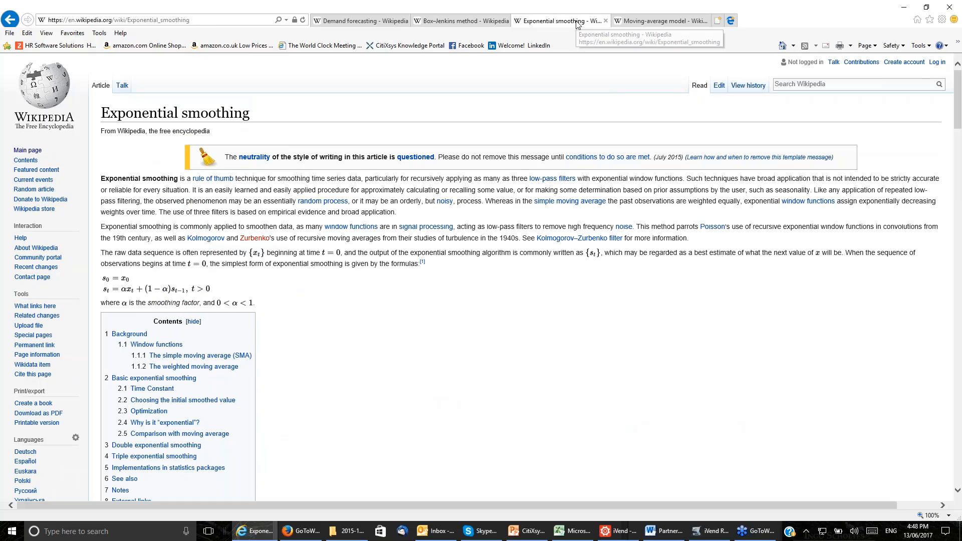
{"action": "left_click", "coordinate": [662, 22]}
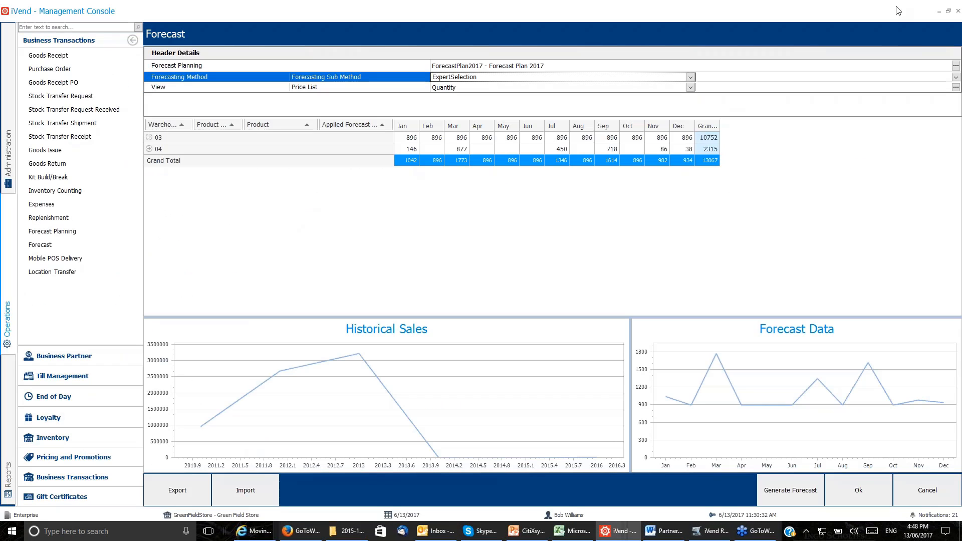
Try the ExponentialSmoothing forecasting method in iVend, check its sub methods, and return the method to ExpertSelection.
{"action": "left_click", "coordinate": [689, 78]}
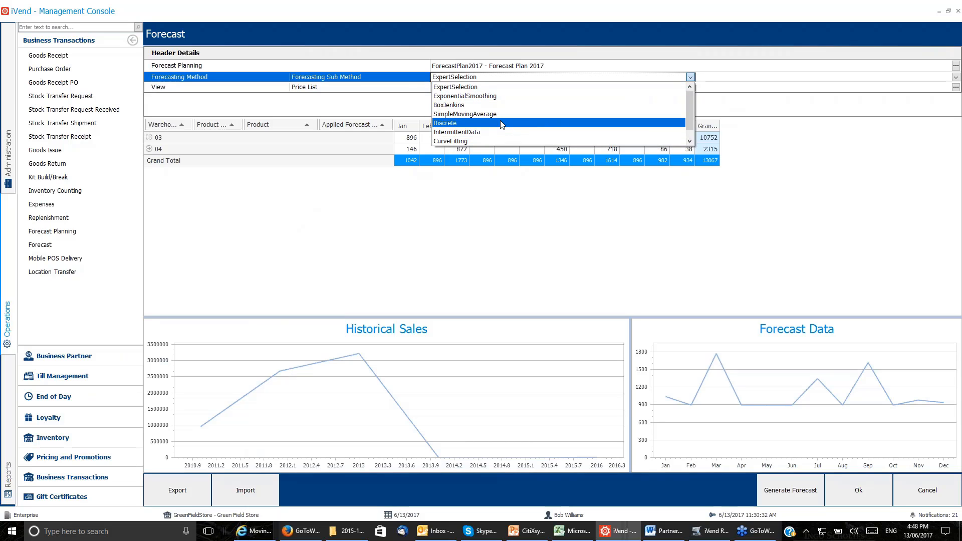
{"action": "left_click", "coordinate": [505, 96]}
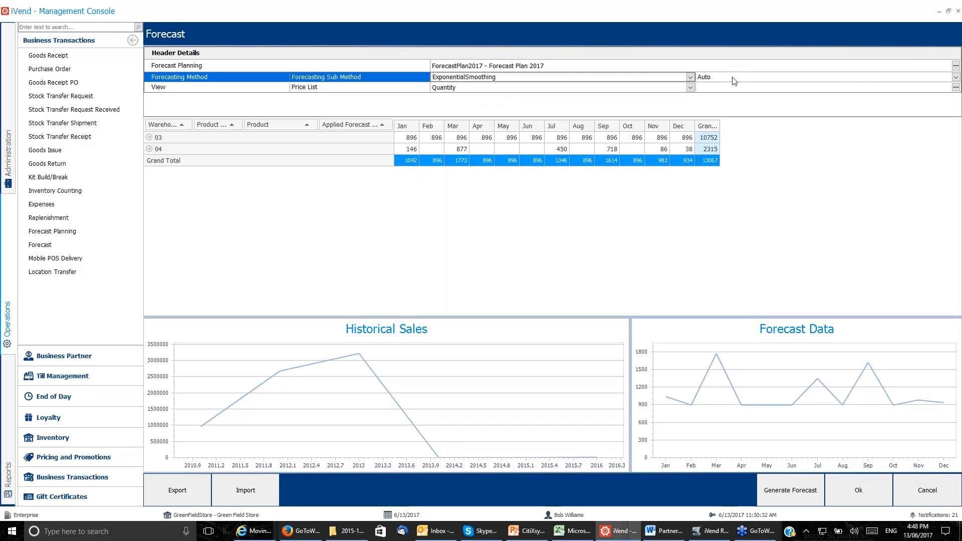
{"action": "left_click", "coordinate": [956, 77]}
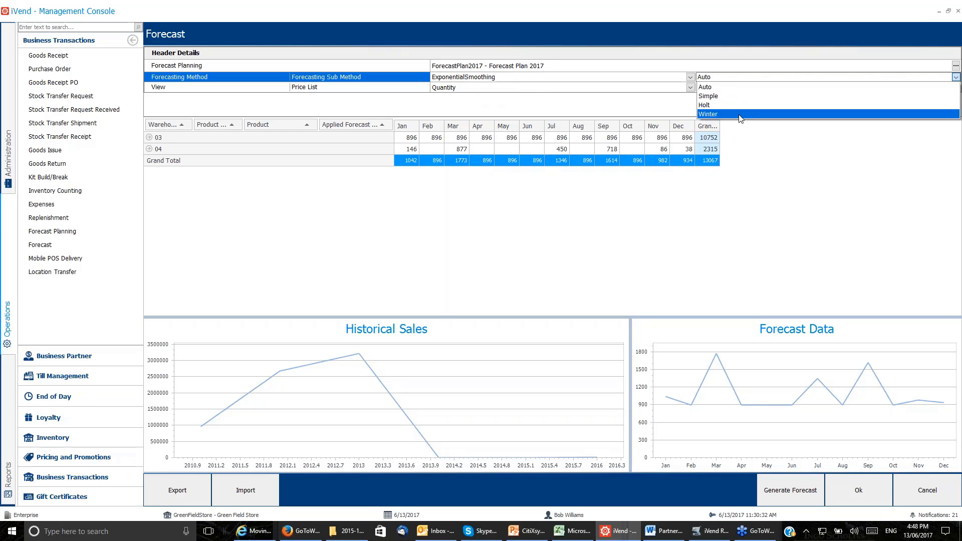
{"action": "left_click", "coordinate": [690, 78]}
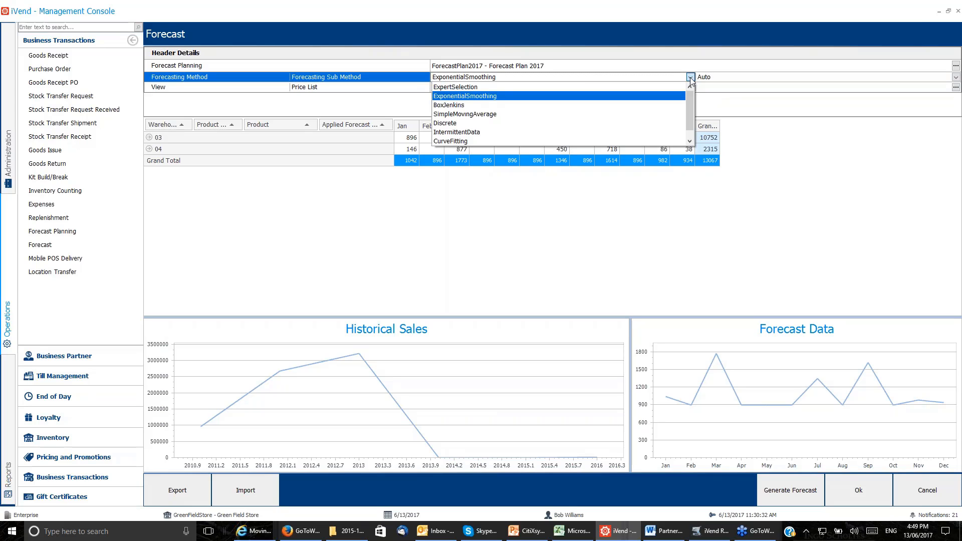
{"action": "left_click", "coordinate": [504, 88]}
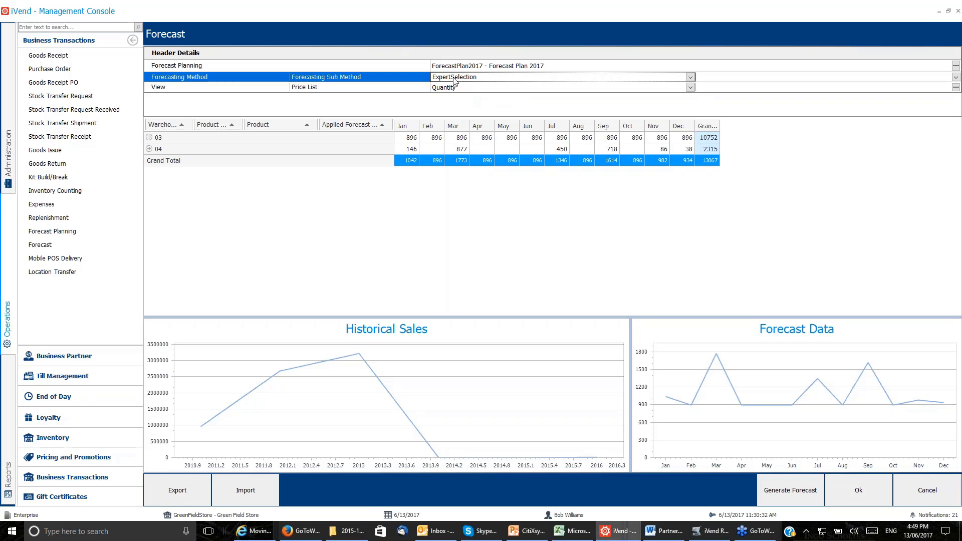
View the forecast by Amount and switch the view back to Quantity.
{"action": "left_click", "coordinate": [800, 498]}
{"action": "left_click", "coordinate": [689, 88]}
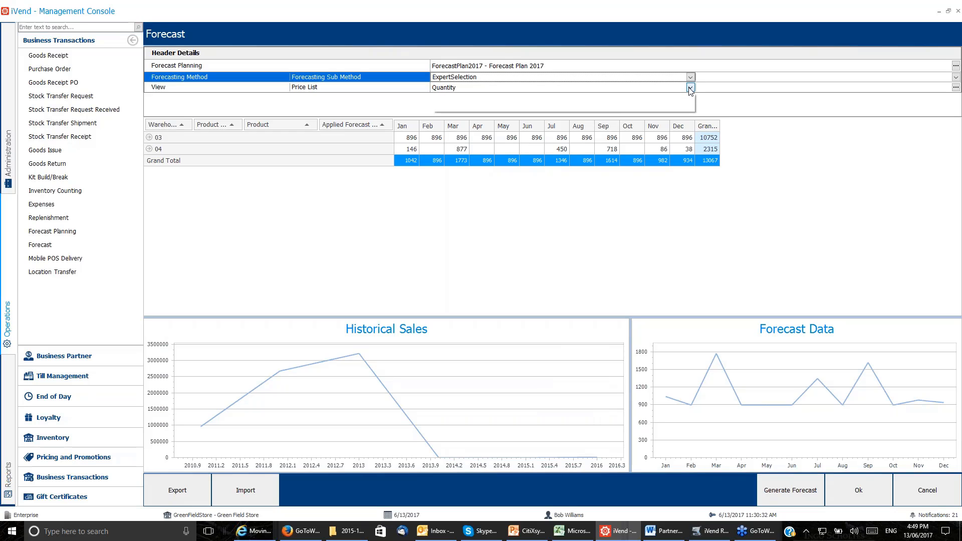
{"action": "left_click", "coordinate": [490, 107]}
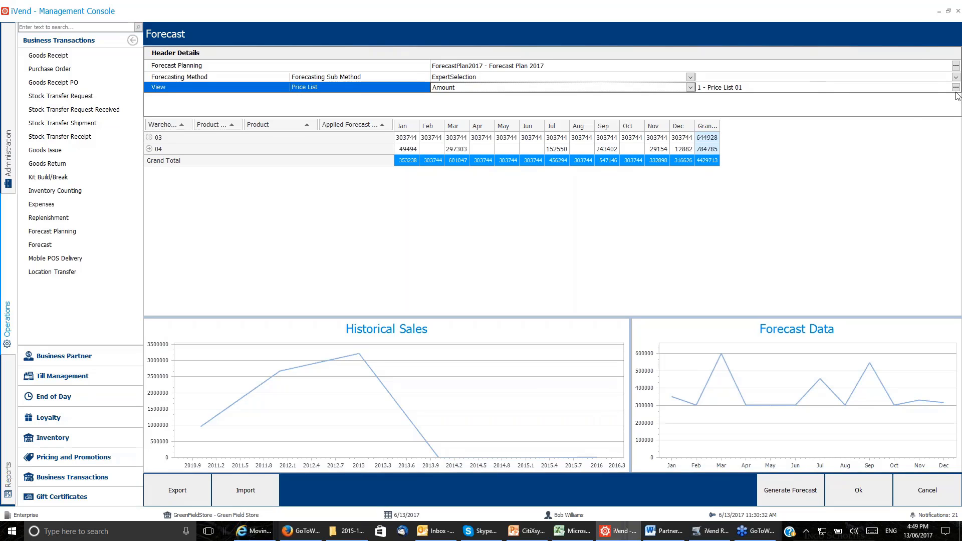
{"action": "left_click", "coordinate": [690, 88]}
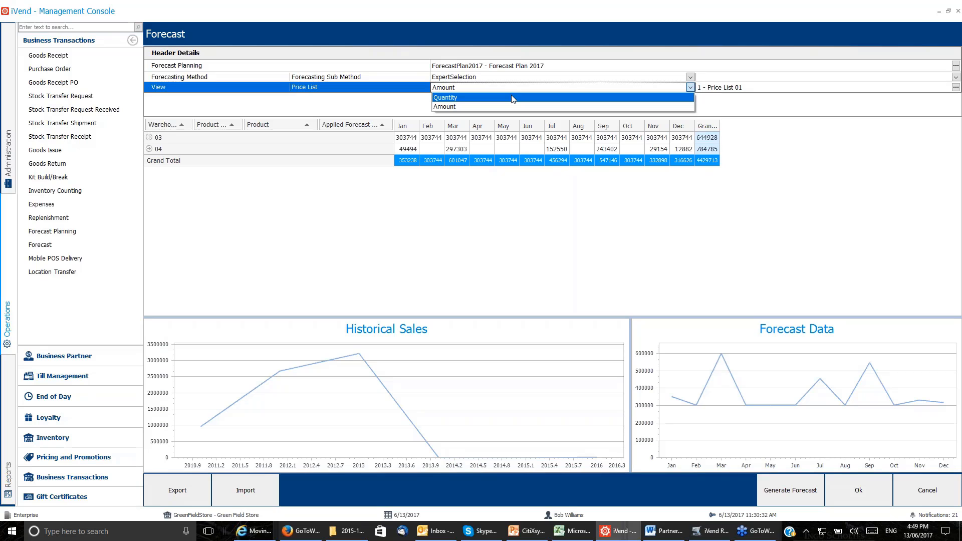
{"action": "left_click", "coordinate": [512, 98]}
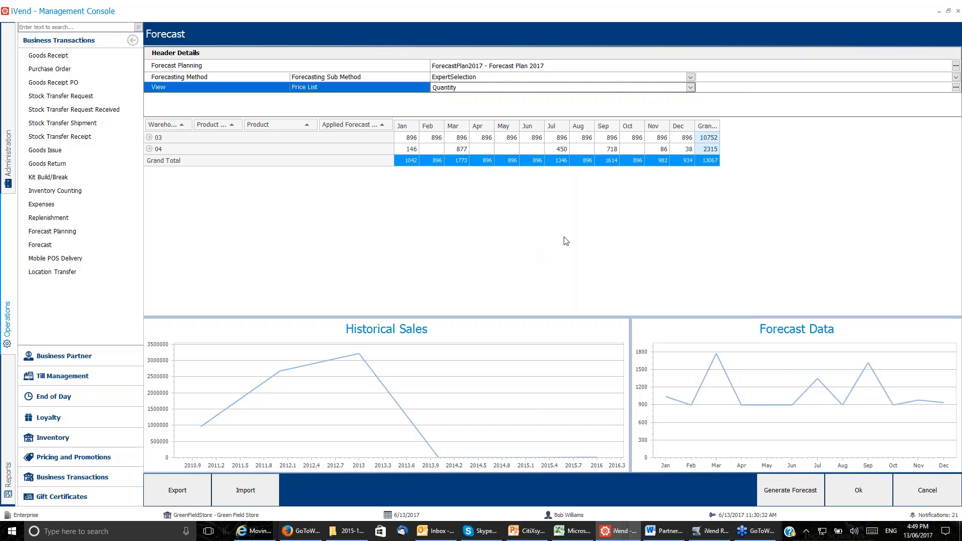
Generate the forecast and expand warehouse 03 through Apparel to the applied forecast method of product 100103.
{"action": "left_click", "coordinate": [787, 502]}
{"action": "left_click", "coordinate": [149, 139]}
{"action": "key", "text": "ctrl"}
{"action": "key", "text": "ctrl"}
{"action": "left_click", "coordinate": [149, 139]}
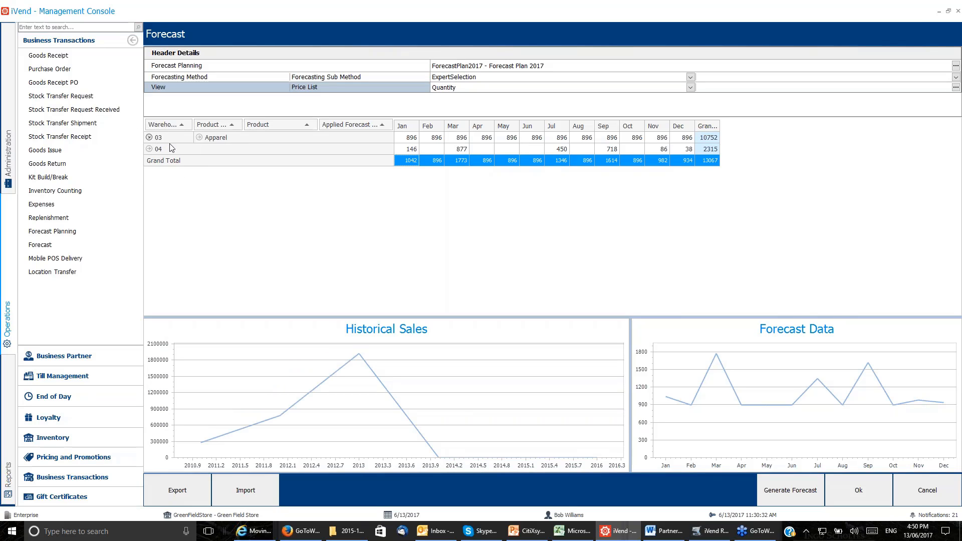
{"action": "left_click", "coordinate": [199, 138]}
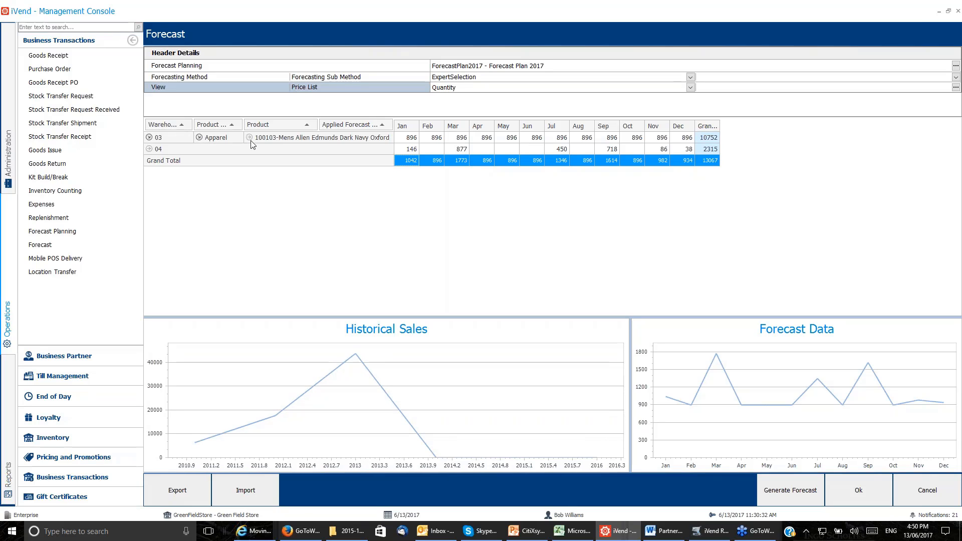
{"action": "left_click", "coordinate": [249, 138]}
{"action": "left_click", "coordinate": [484, 79]}
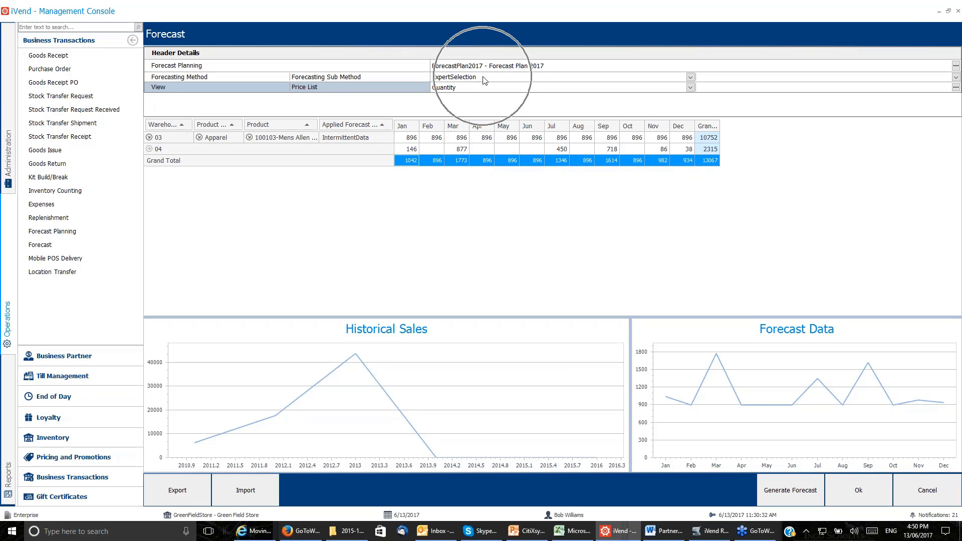
{"action": "left_click", "coordinate": [338, 140]}
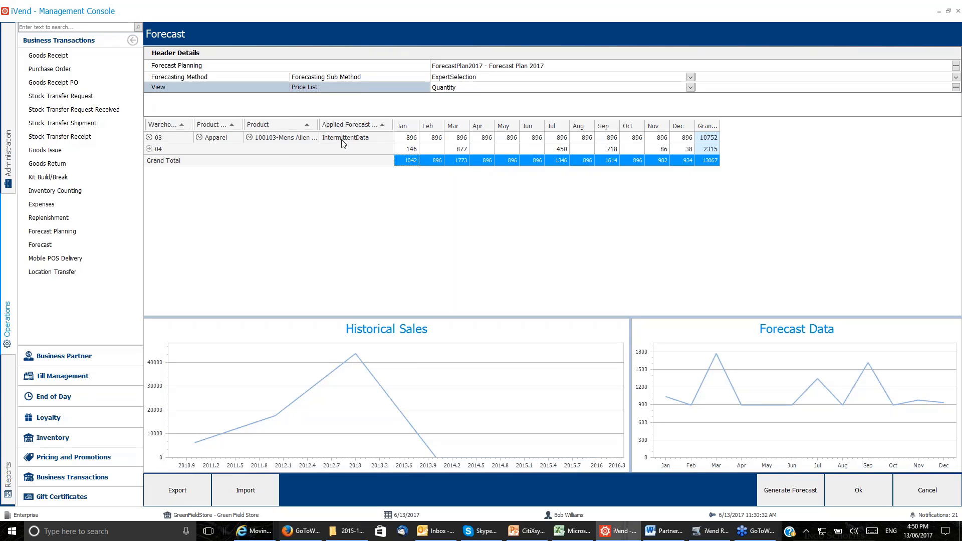
Expand warehouse 04 through Apparel to the applied forecast method of product 100103.
{"action": "left_click", "coordinate": [149, 149]}
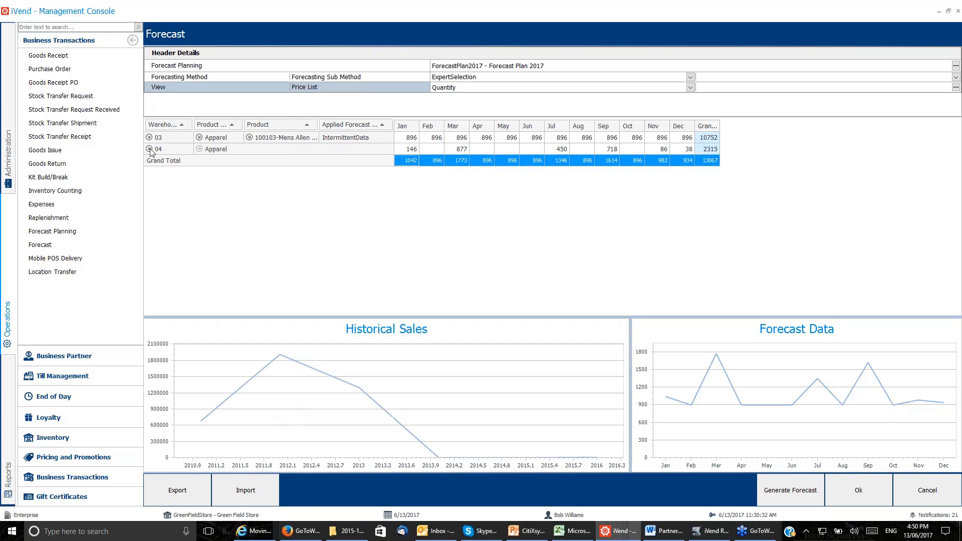
{"action": "left_click", "coordinate": [201, 153]}
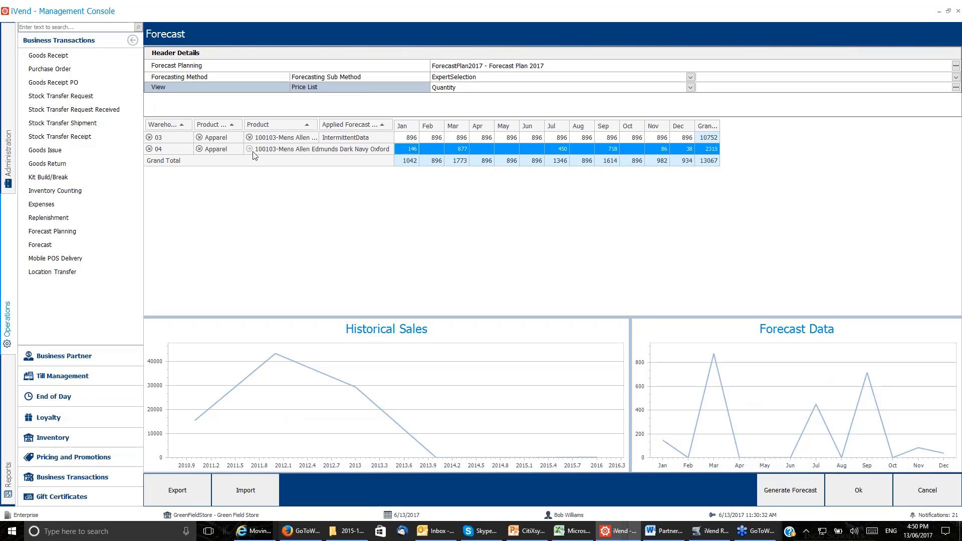
{"action": "left_click", "coordinate": [249, 149]}
Override the July forecast quantity of product 100103 in warehouse 03 with 900.
{"action": "left_click", "coordinate": [567, 151]}
{"action": "double_click", "coordinate": [561, 139]}
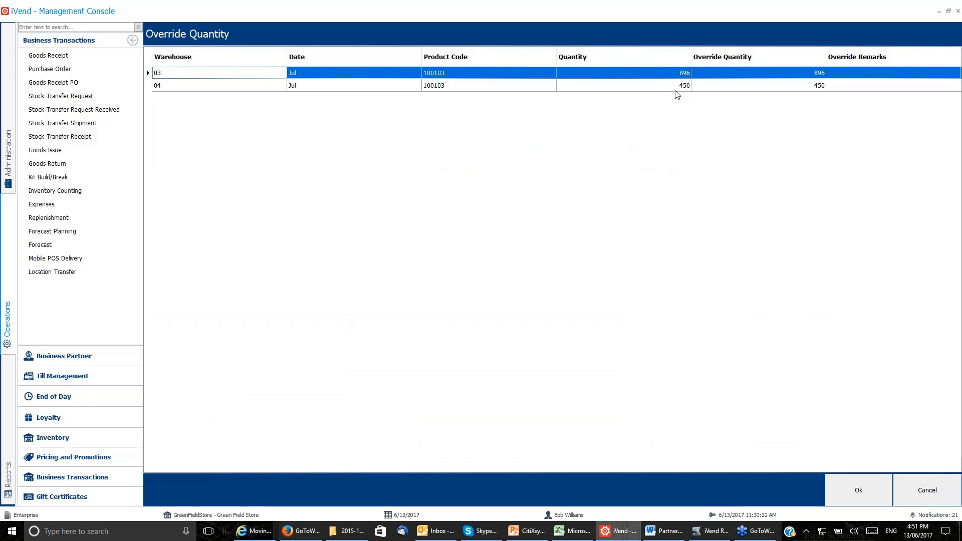
{"action": "left_click", "coordinate": [818, 75]}
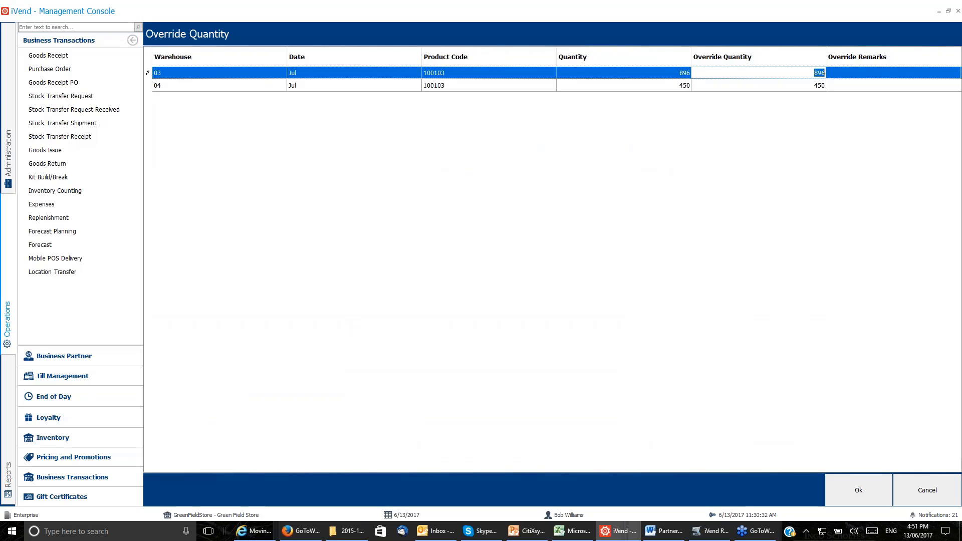
{"action": "type", "text": "900"}
{"action": "left_click", "coordinate": [911, 77]}
{"action": "left_click", "coordinate": [858, 490]}
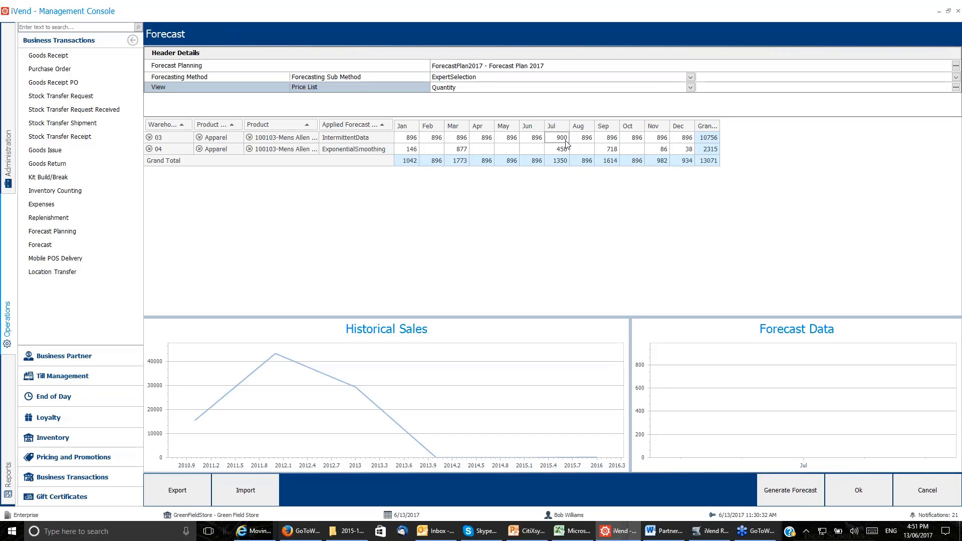
Review the July override quantities for product 100103, return to the forecast and accept it.
{"action": "key", "text": "ctrl"}
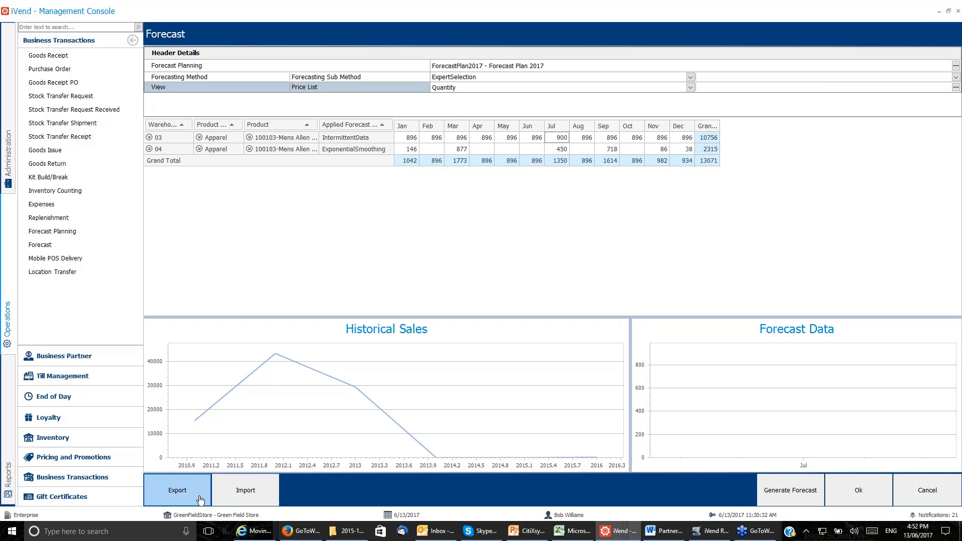
{"action": "key", "text": "ctrl"}
{"action": "double_click", "coordinate": [561, 140]}
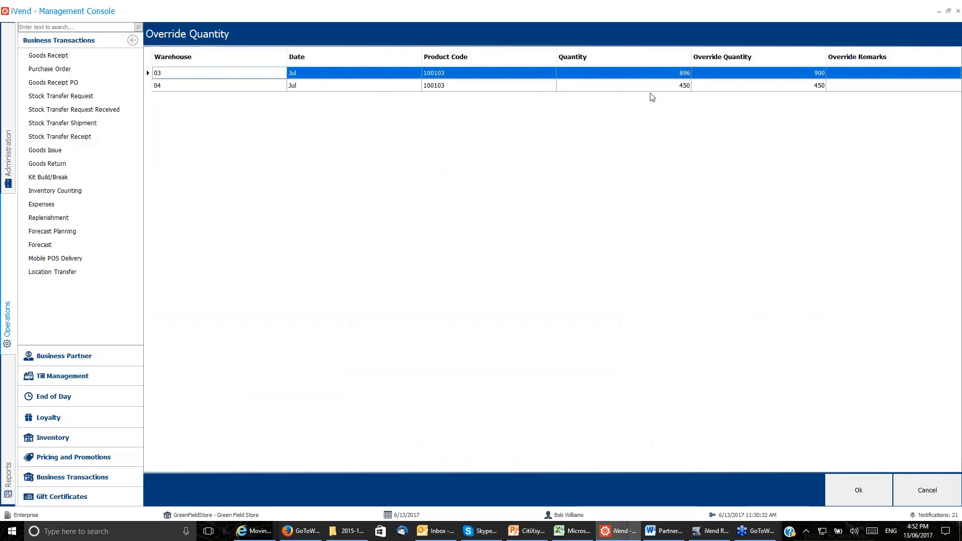
{"action": "key", "text": "Return"}
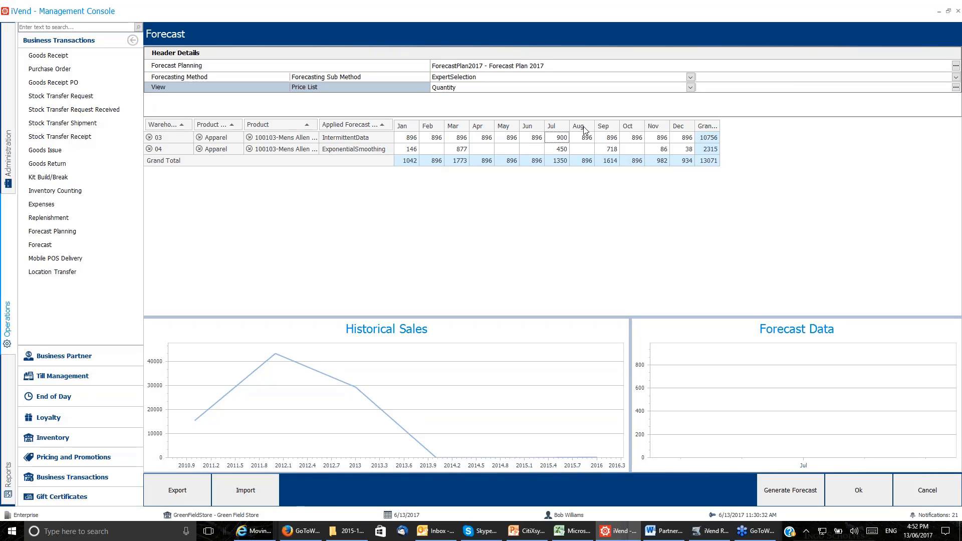
{"action": "left_click", "coordinate": [888, 498]}
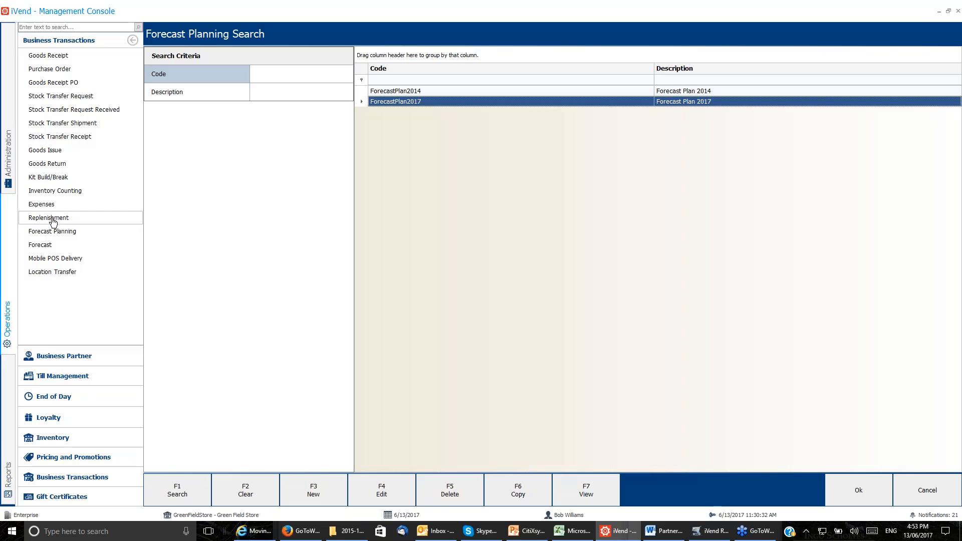
List all products in the inventory product search and open product 100102, Men's Solid Polo, for editing.
{"action": "left_click", "coordinate": [52, 438]}
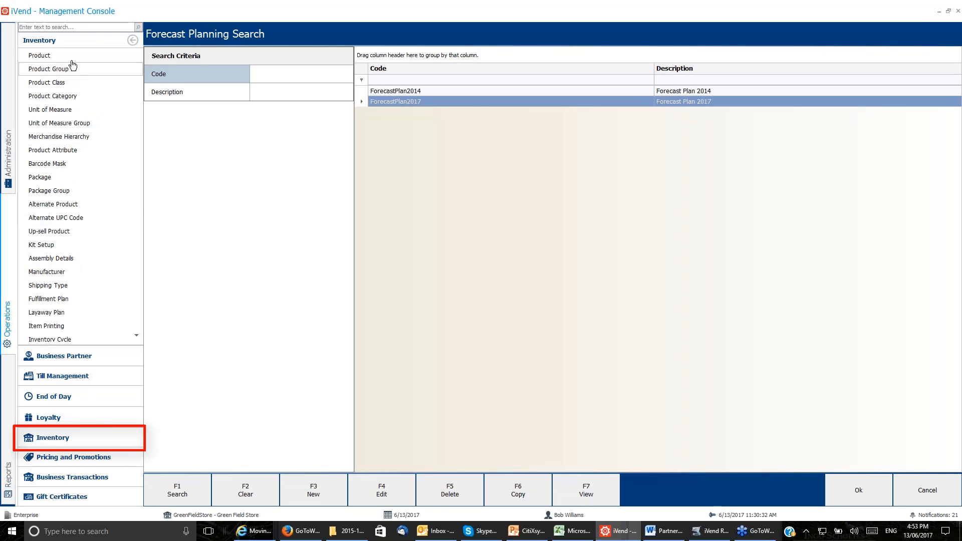
{"action": "left_click", "coordinate": [71, 58]}
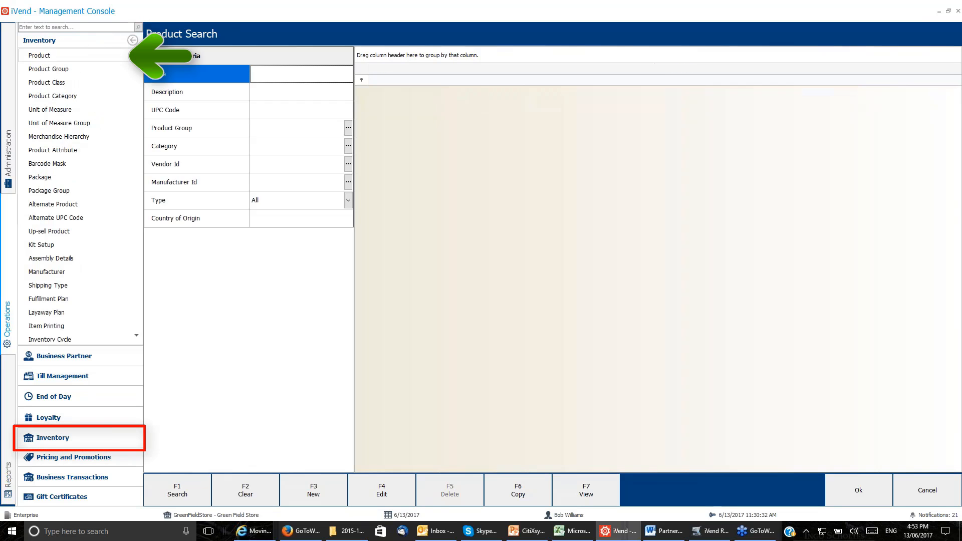
{"action": "left_click", "coordinate": [178, 487]}
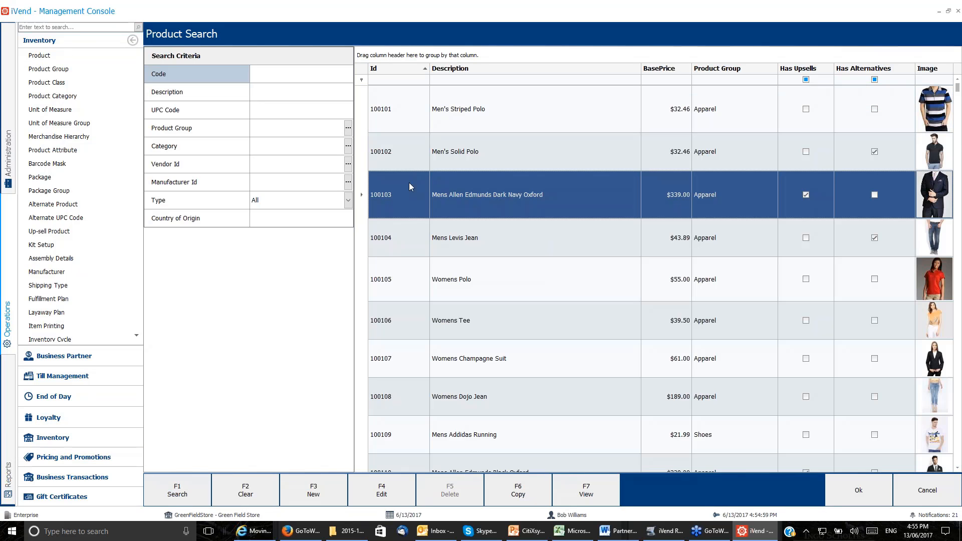
{"action": "left_click", "coordinate": [409, 157]}
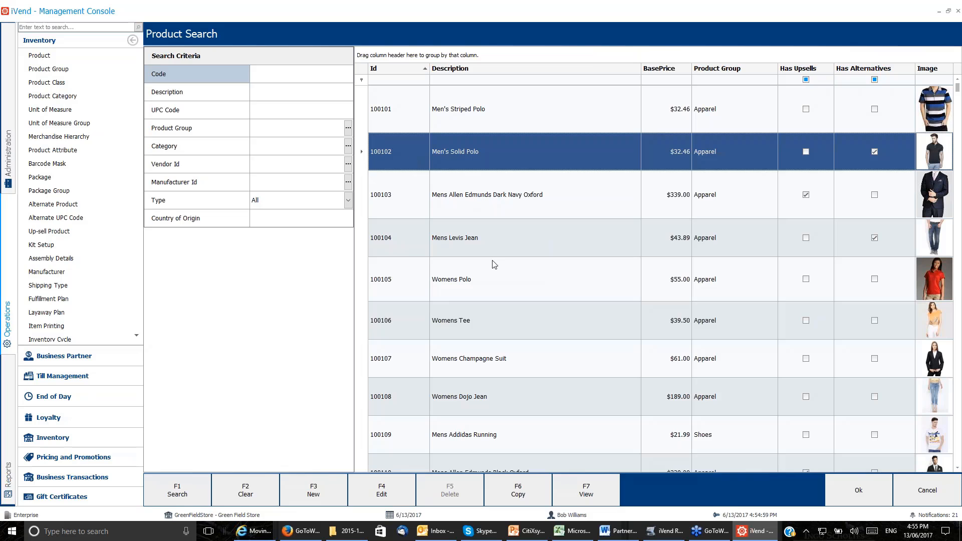
{"action": "left_click", "coordinate": [382, 488]}
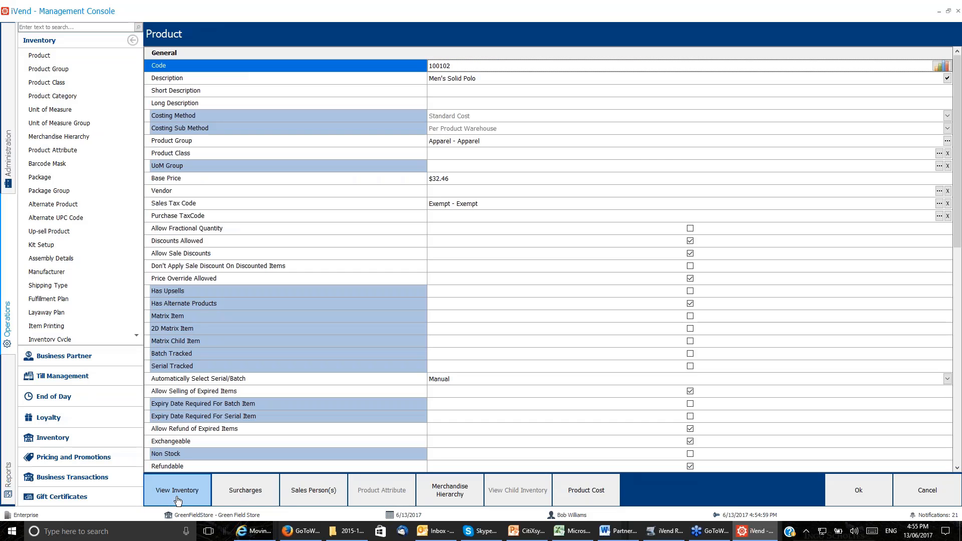
View the product's inventory by warehouse and examine the replenishment settings of warehouse 04, The Avenues.
{"action": "right_click", "coordinate": [176, 496]}
{"action": "left_click", "coordinate": [173, 490]}
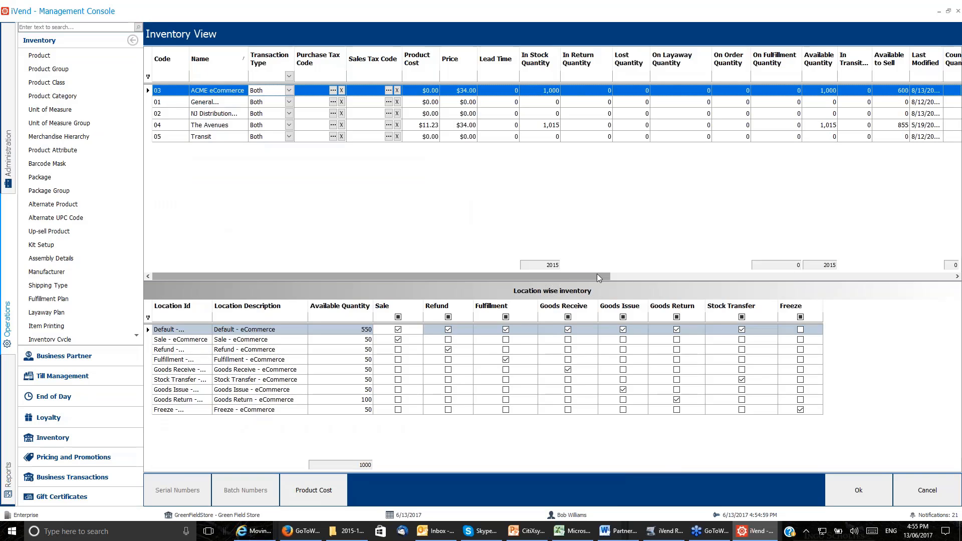
{"action": "left_click_drag", "start_coordinate": [567, 275], "coordinate": [536, 278]}
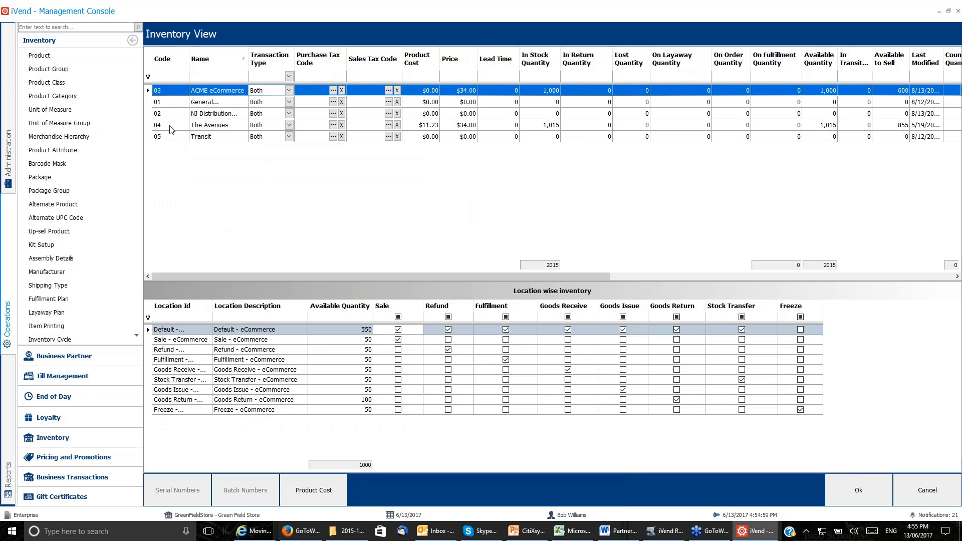
{"action": "left_click", "coordinate": [170, 126]}
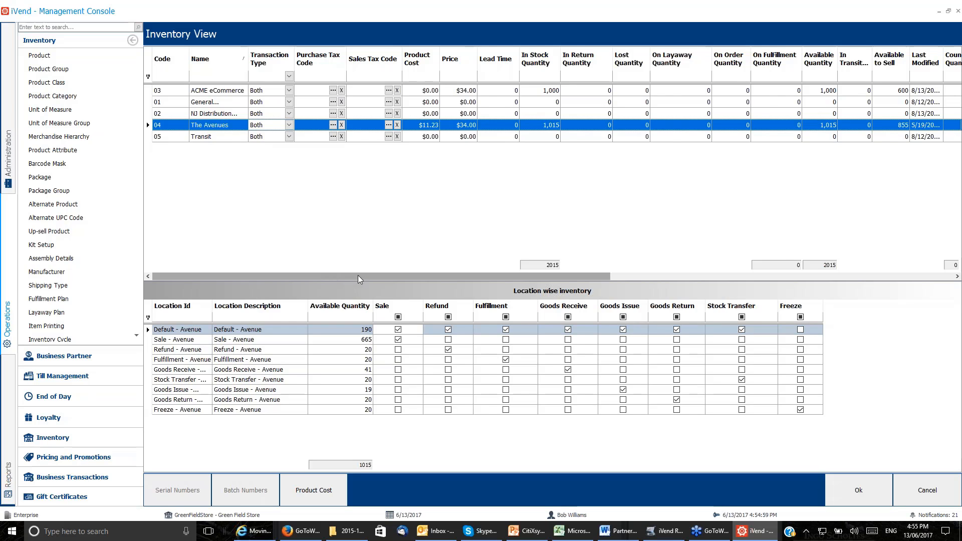
{"action": "left_click_drag", "start_coordinate": [357, 276], "coordinate": [742, 335]}
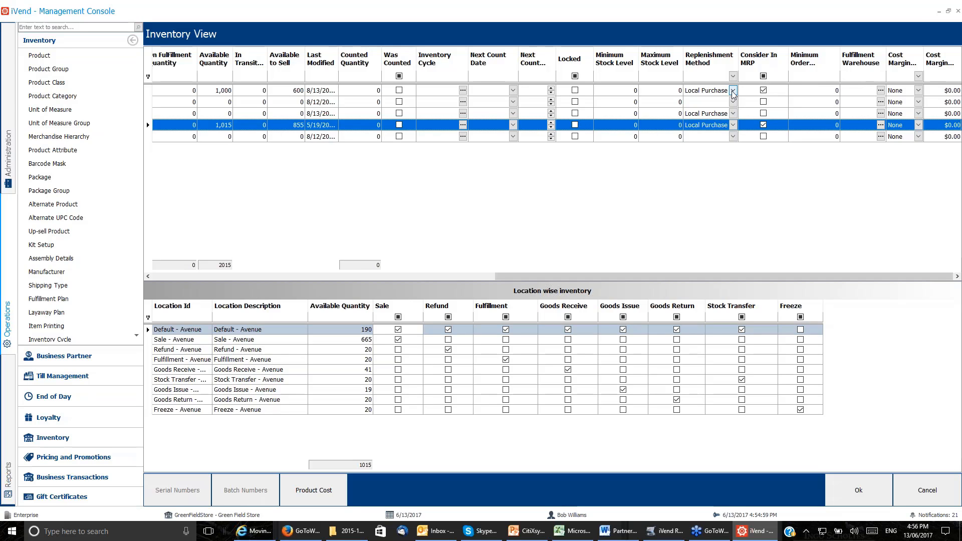
Try the Transfer replenishment method for warehouse 04, return it to Local Purchase, and leave the product without saving.
{"action": "left_click", "coordinate": [733, 125]}
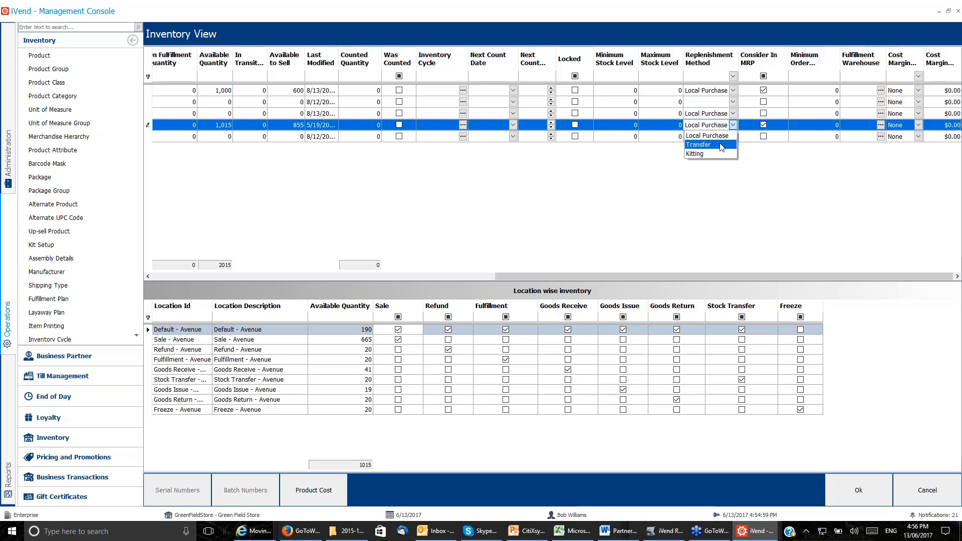
{"action": "left_click", "coordinate": [721, 147]}
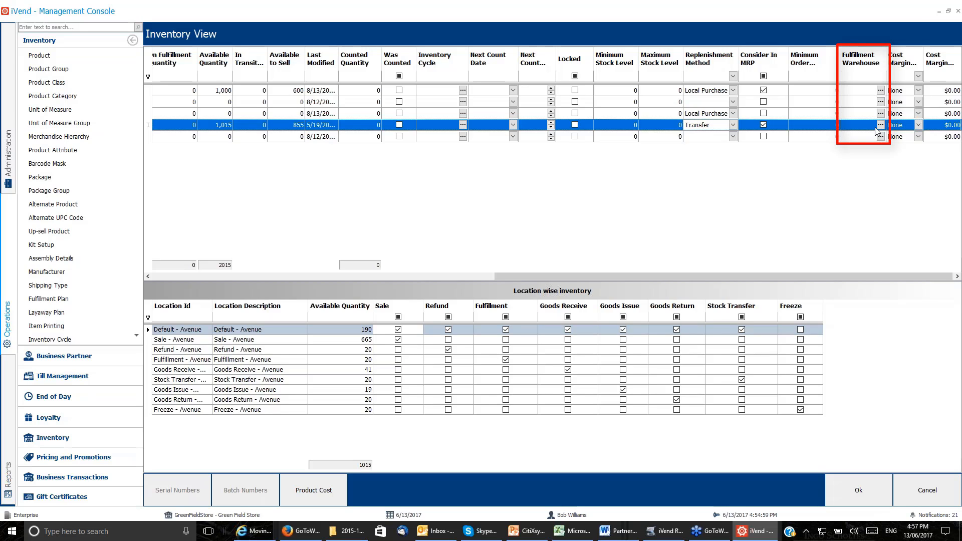
{"action": "left_click", "coordinate": [732, 124]}
{"action": "left_click", "coordinate": [704, 135]}
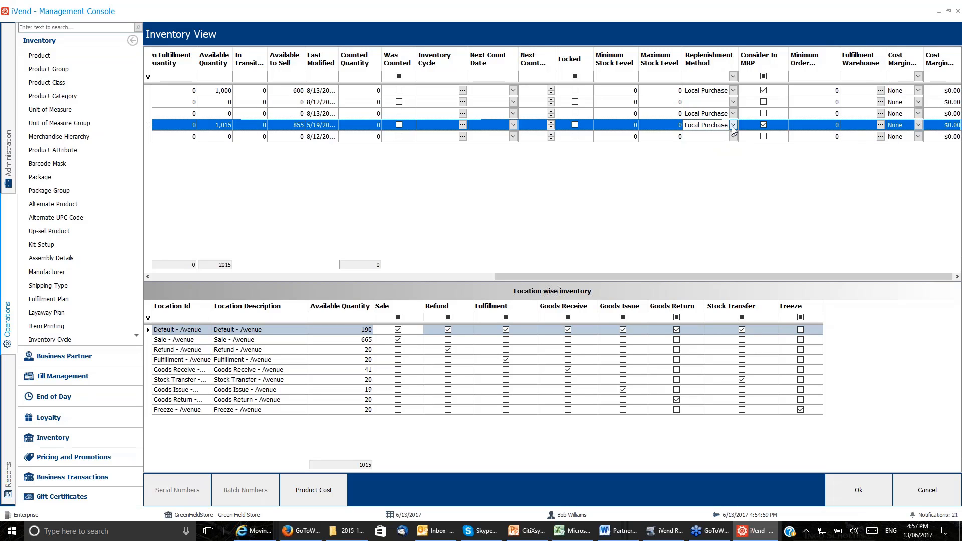
{"action": "left_click", "coordinate": [733, 125]}
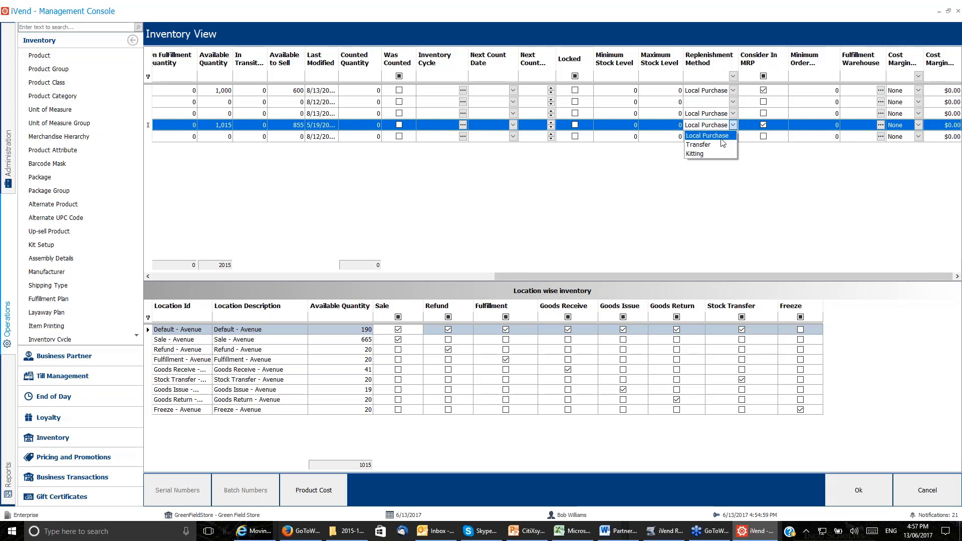
{"action": "left_click", "coordinate": [722, 139]}
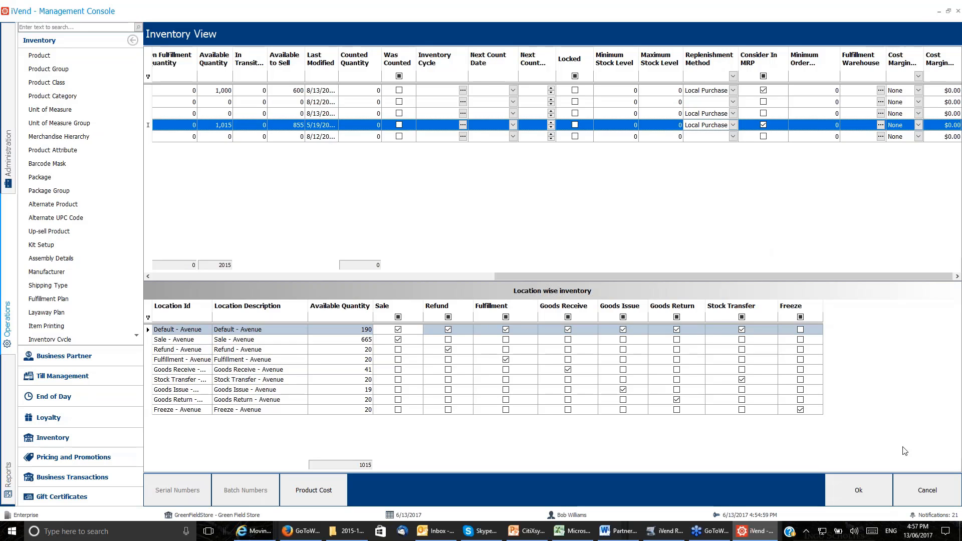
{"action": "left_click", "coordinate": [920, 501]}
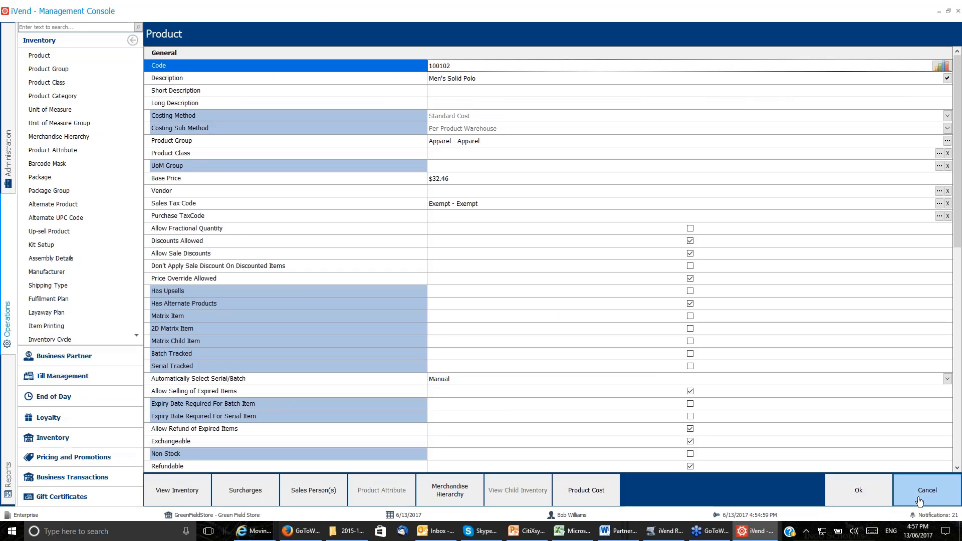
{"action": "left_click", "coordinate": [920, 501]}
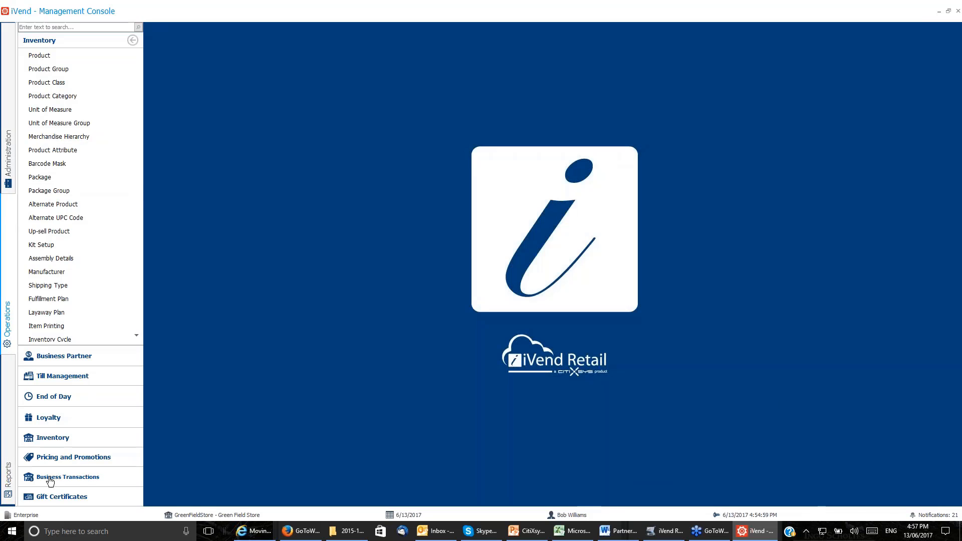
Open the replenishment scenario RS2017 from the business transactions for editing.
{"action": "left_click", "coordinate": [92, 477]}
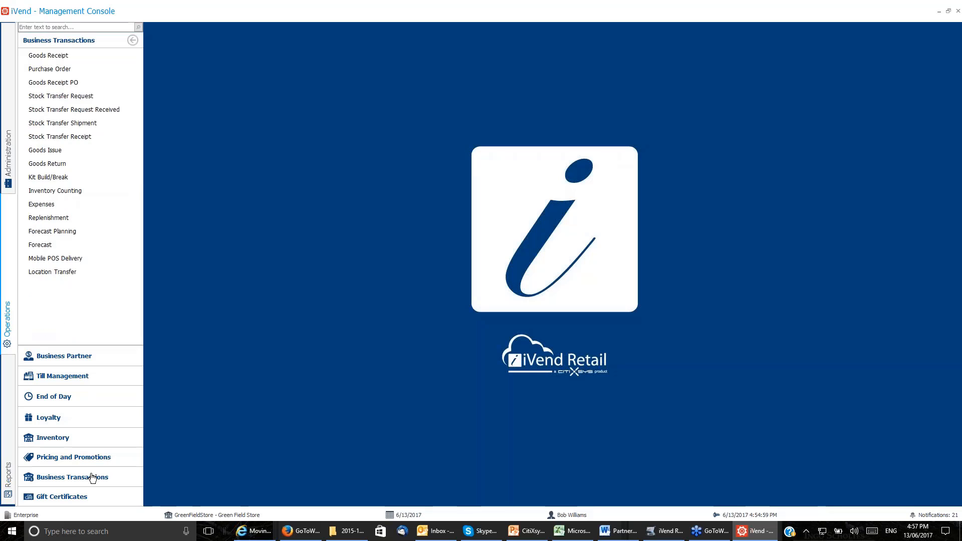
{"action": "left_click", "coordinate": [86, 220]}
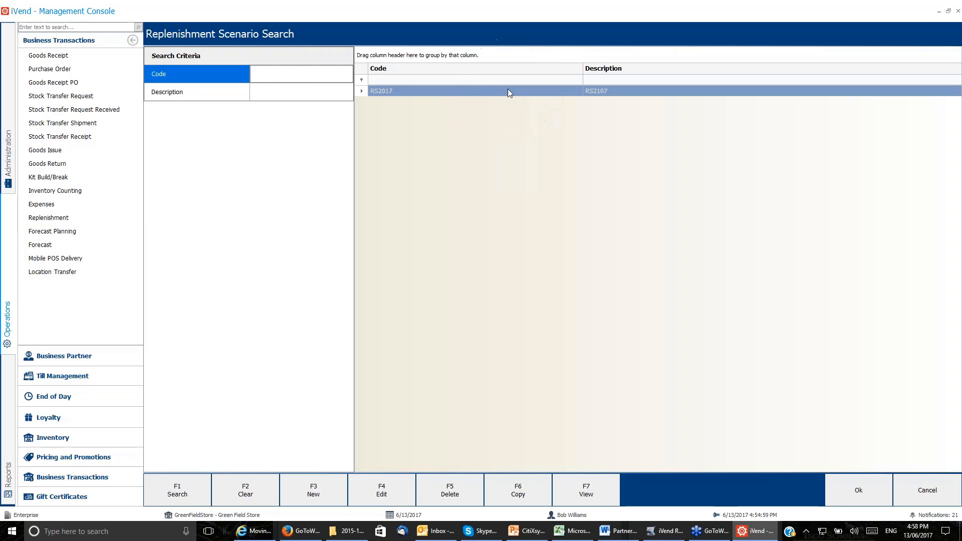
{"action": "left_click", "coordinate": [381, 492]}
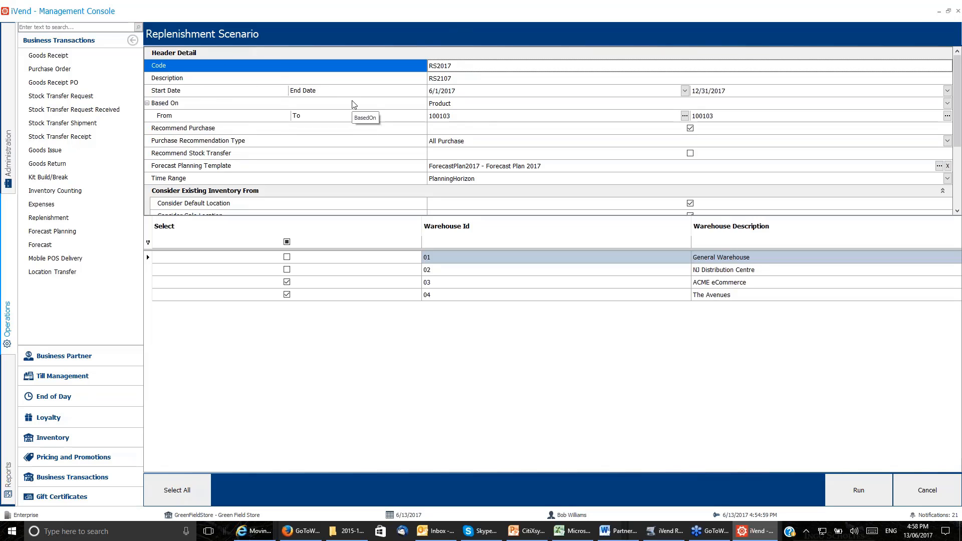
{"action": "key", "text": "ctrl"}
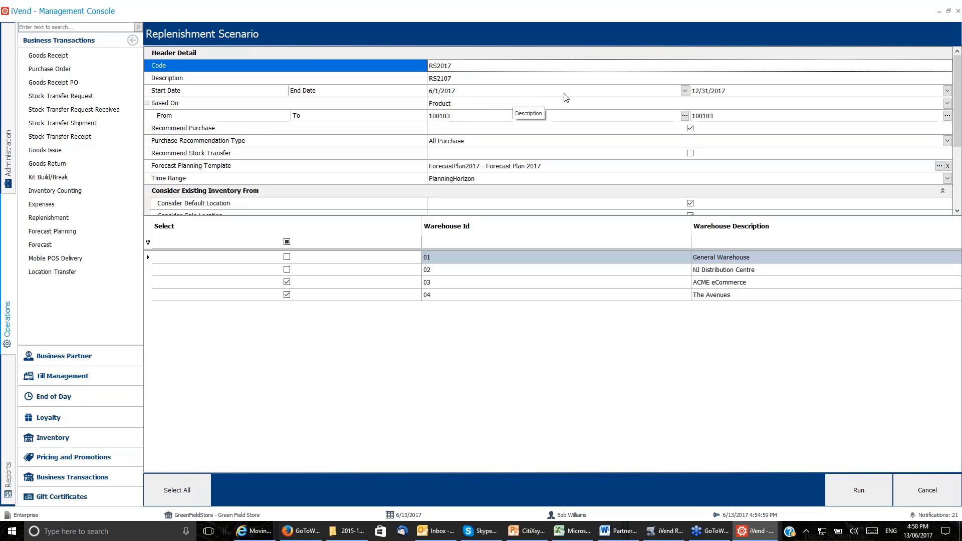
Check the scenario's start date calendar and the Based On options, choosing Product as the basis.
{"action": "left_click", "coordinate": [684, 92]}
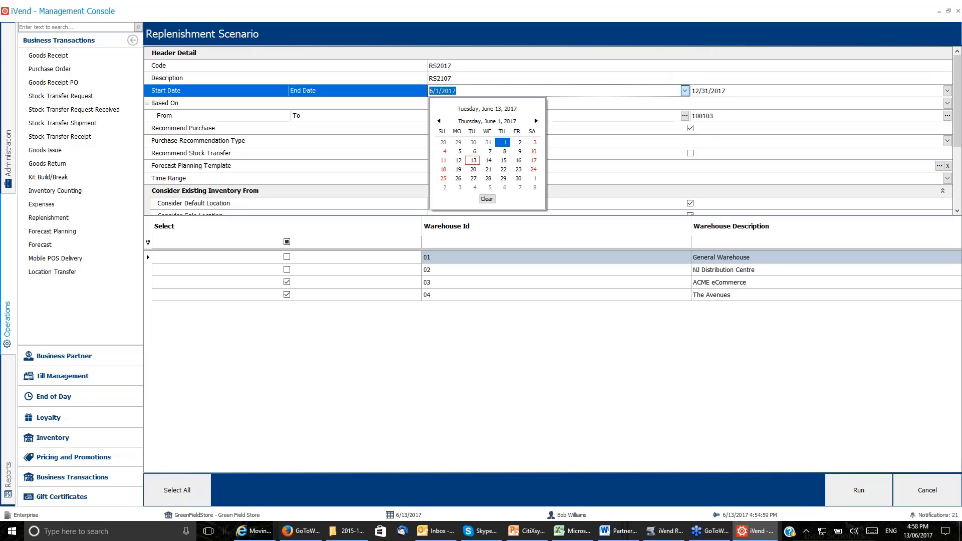
{"action": "left_click", "coordinate": [550, 91]}
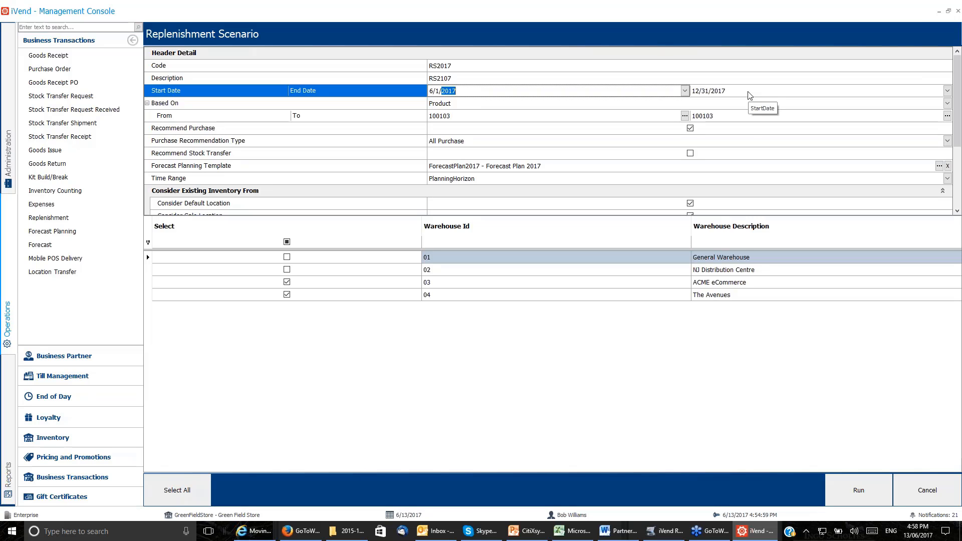
{"action": "left_click", "coordinate": [946, 104]}
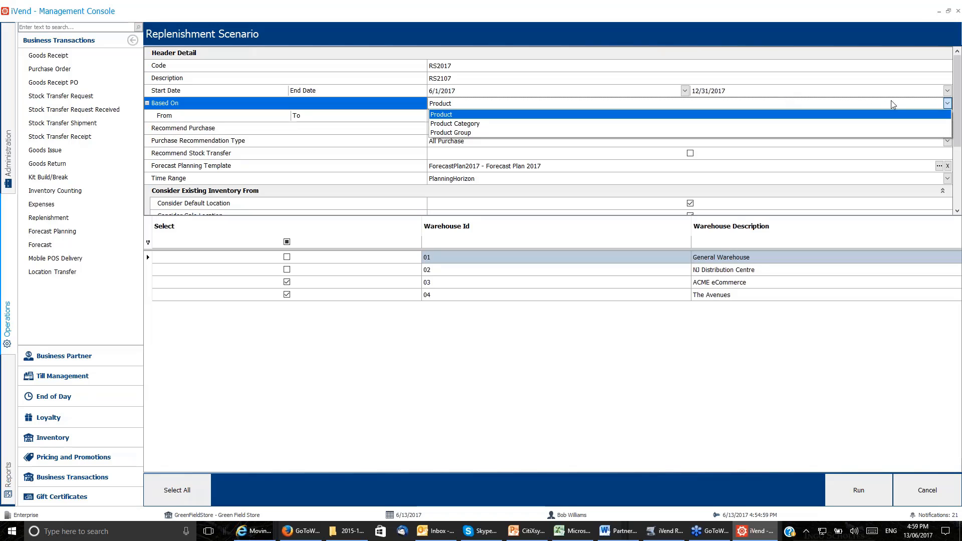
{"action": "left_click", "coordinate": [942, 114]}
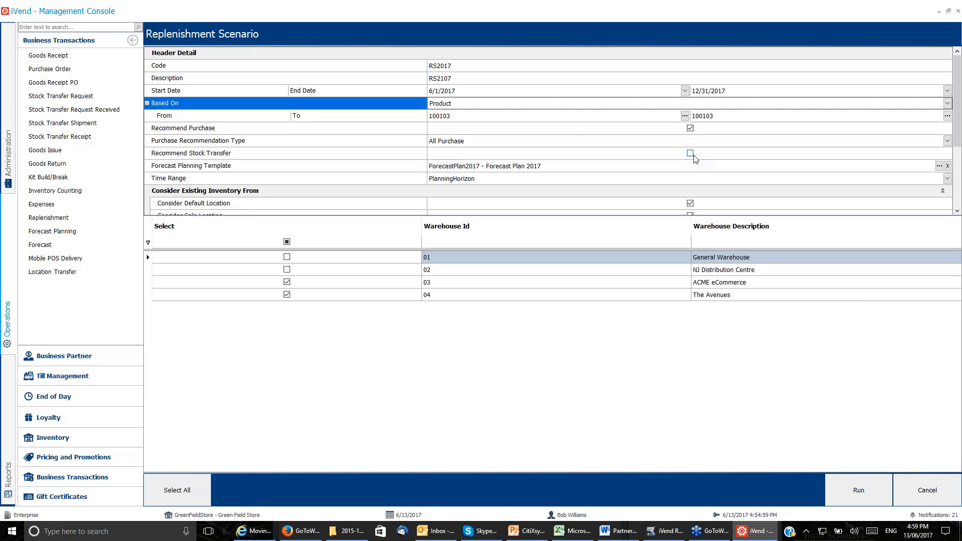
Try Local Purchase as the scenario's purchase recommendation type, and return it to All Purchase.
{"action": "key", "text": "ctrl"}
{"action": "left_click", "coordinate": [947, 141]}
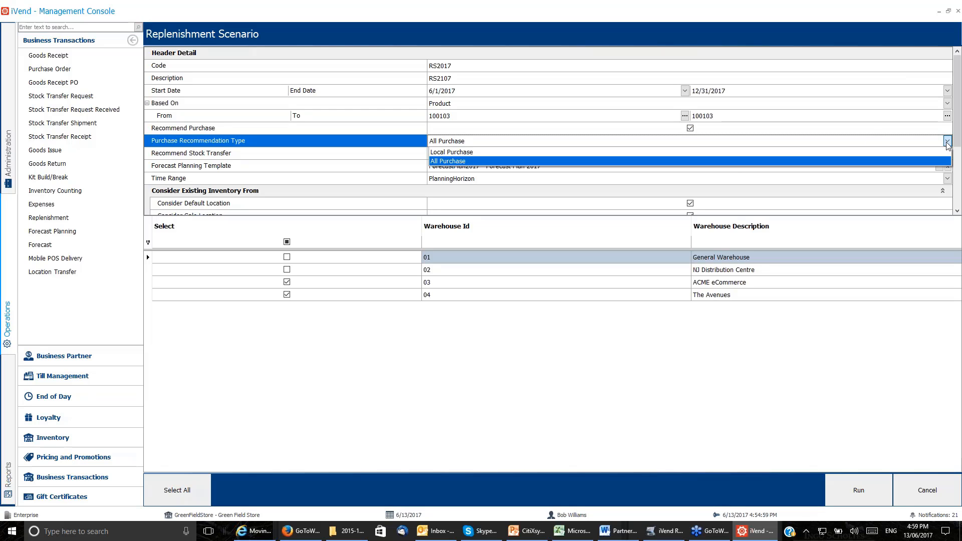
{"action": "left_click", "coordinate": [947, 142]}
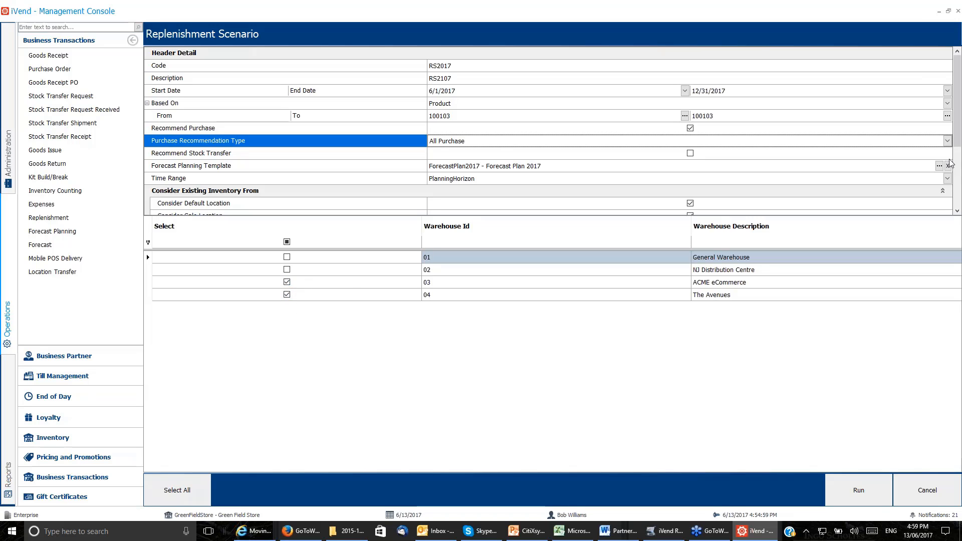
{"action": "left_click", "coordinate": [946, 141]}
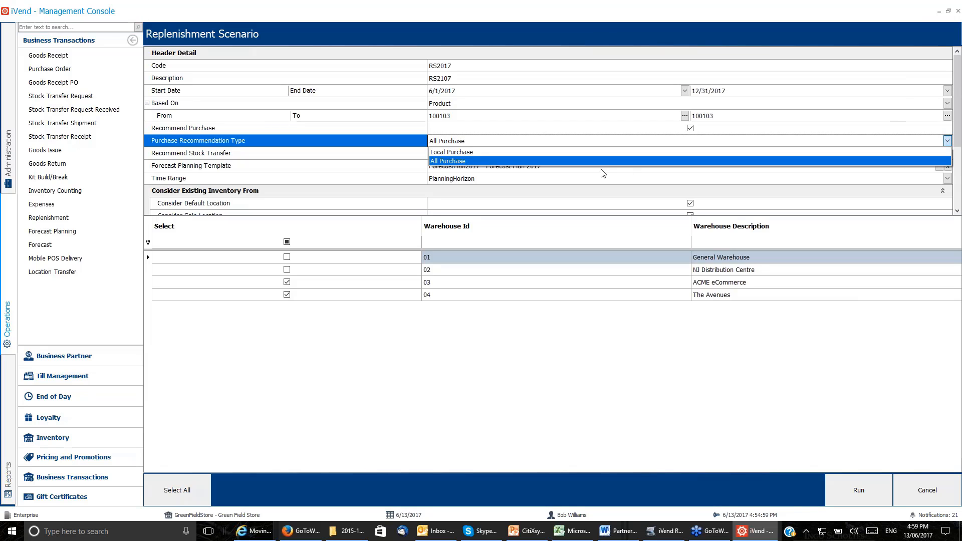
{"action": "left_click", "coordinate": [620, 153]}
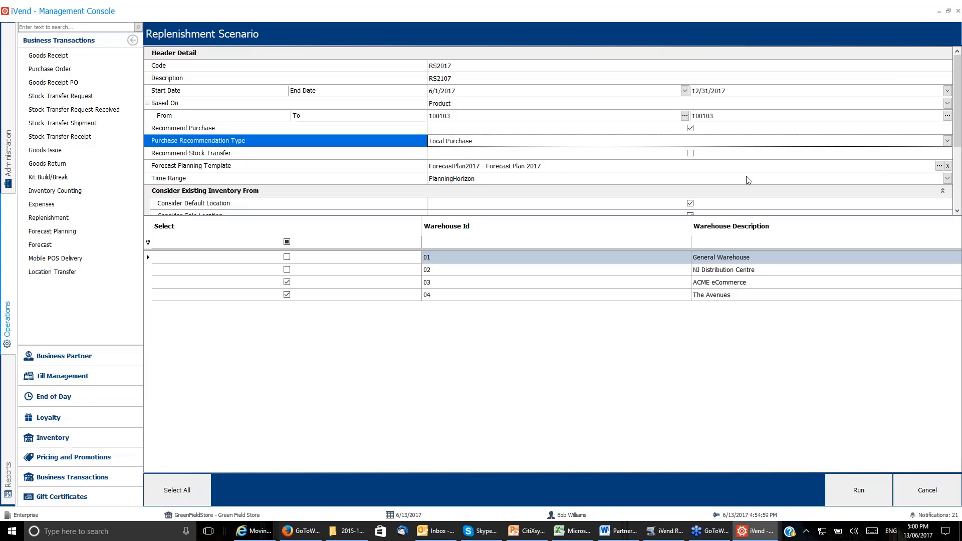
{"action": "left_click", "coordinate": [946, 139]}
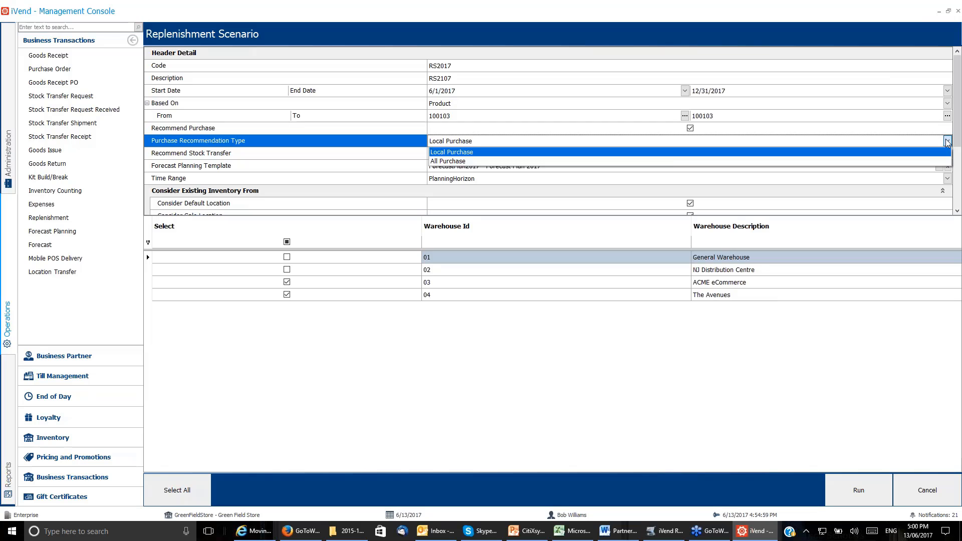
{"action": "left_click", "coordinate": [633, 161]}
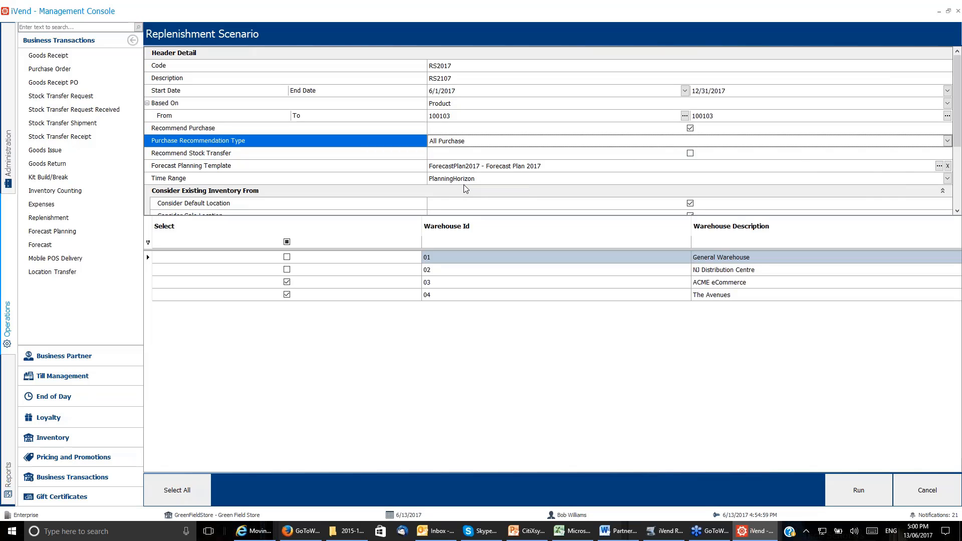
Clear the scenario's forecast planning template and run it for warehouses 03 and 04 only.
{"action": "left_click", "coordinate": [947, 166]}
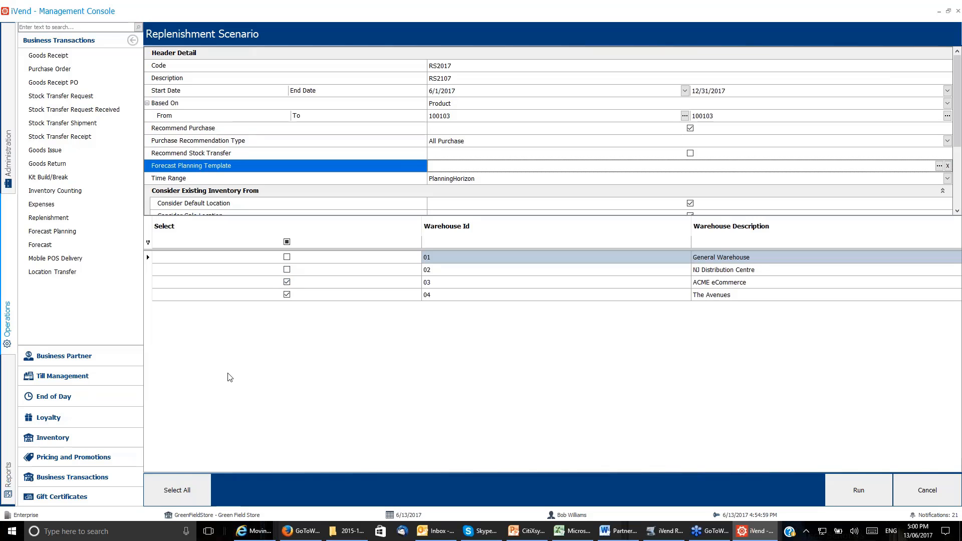
{"action": "left_click", "coordinate": [180, 490]}
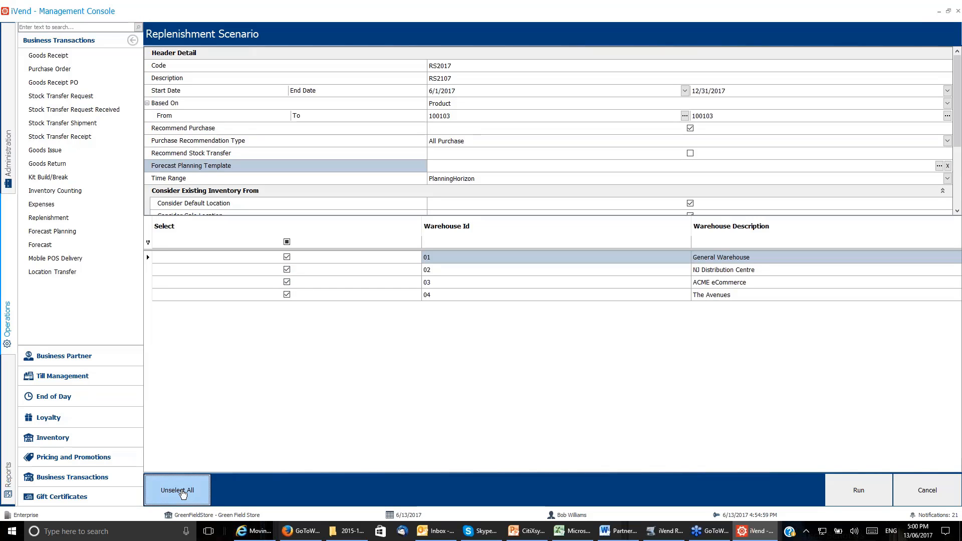
{"action": "left_click", "coordinate": [182, 492]}
{"action": "left_click", "coordinate": [286, 282]}
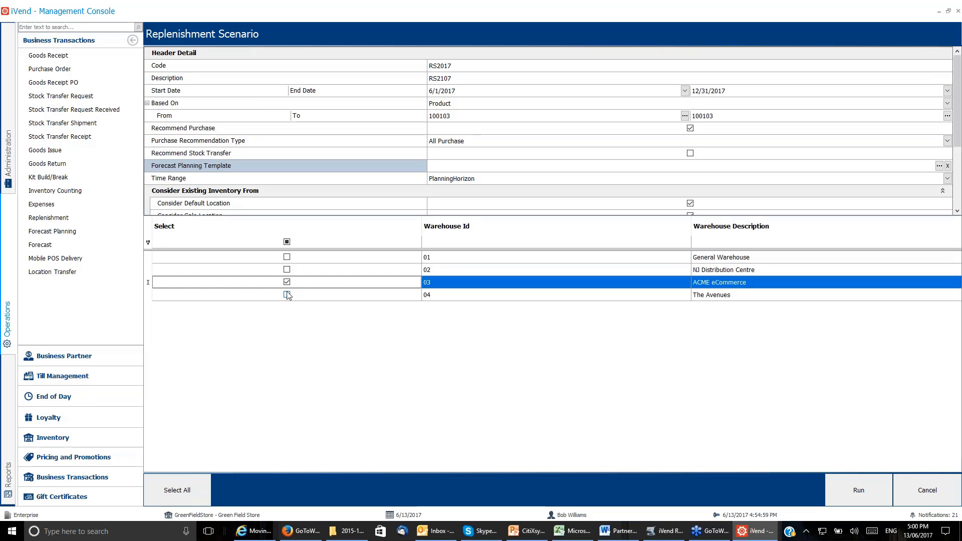
{"action": "left_click", "coordinate": [286, 295]}
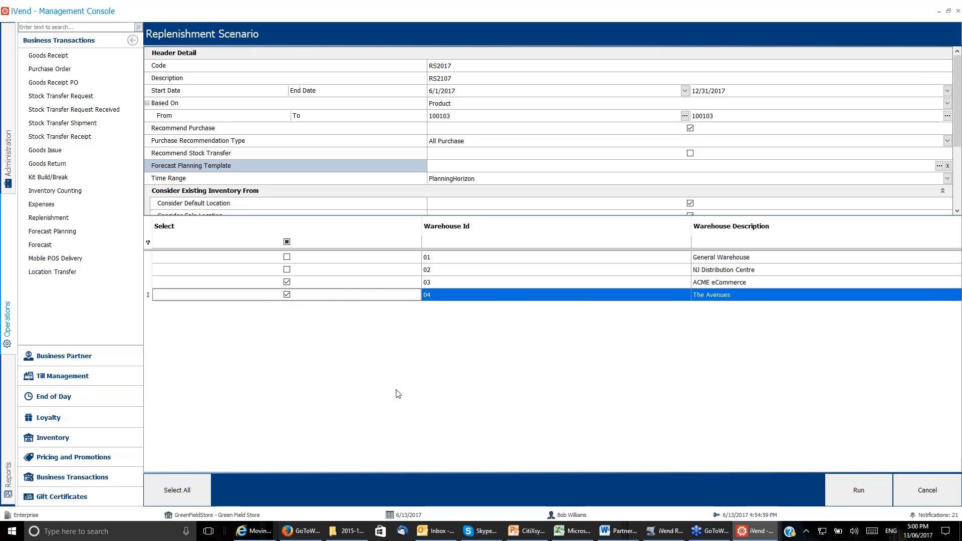
{"action": "left_click", "coordinate": [868, 485]}
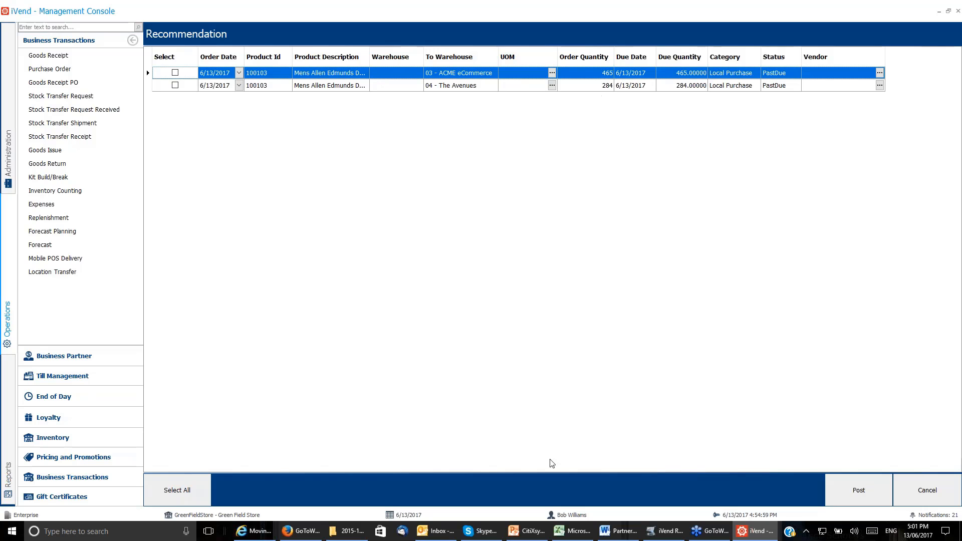
Switch to Excel to review the replenishment formula in iVend Replenishment.xlsx, and return to the iVend recommendations.
{"action": "left_click", "coordinate": [570, 531]}
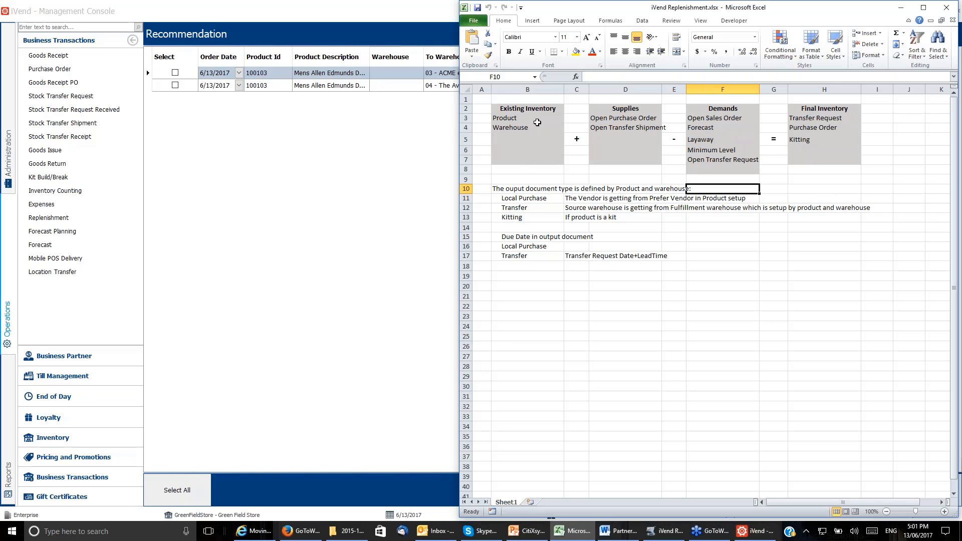
{"action": "key", "text": "ctrl"}
{"action": "left_click", "coordinate": [900, 8]}
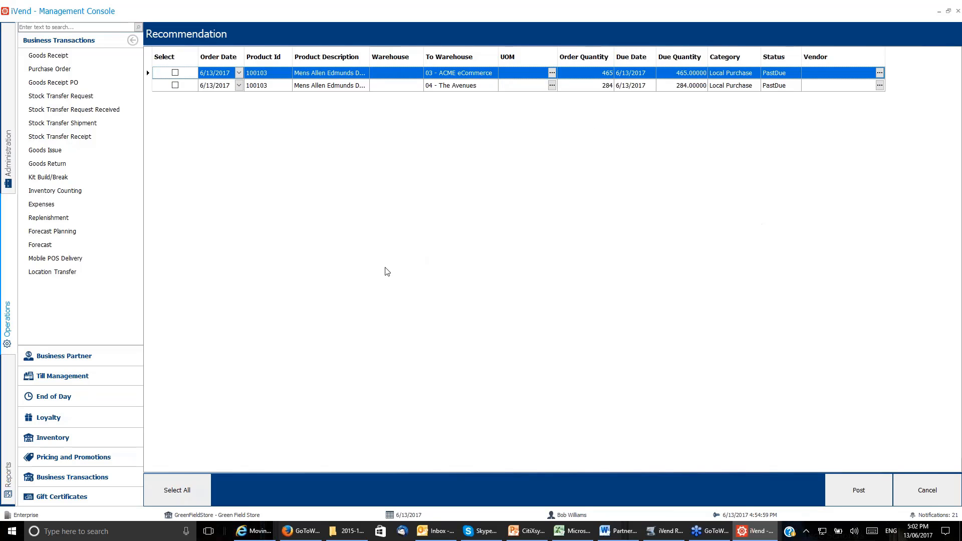
Select all recommendations, assign vendor V0001 to the warehouse 03 line, and leave the recommendations without posting.
{"action": "left_click", "coordinate": [178, 494]}
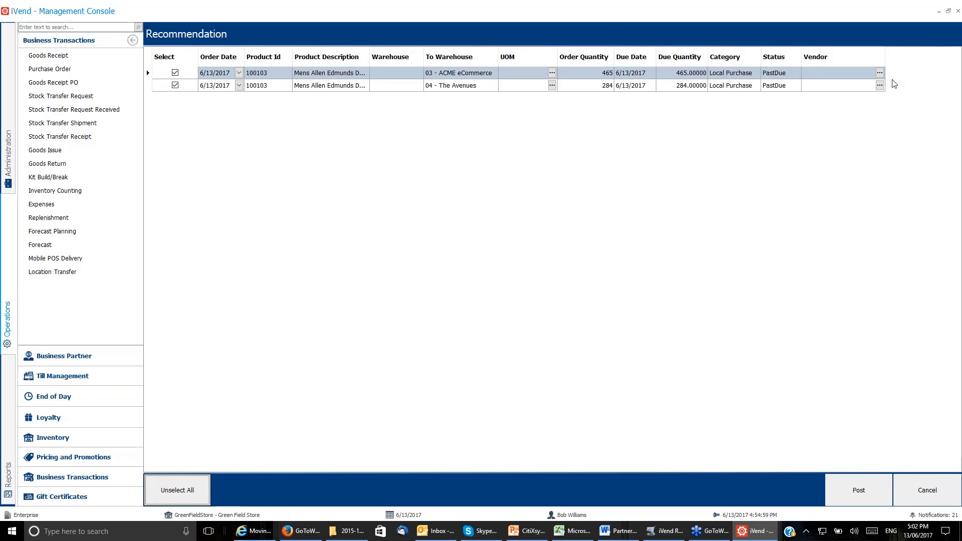
{"action": "left_click", "coordinate": [880, 73]}
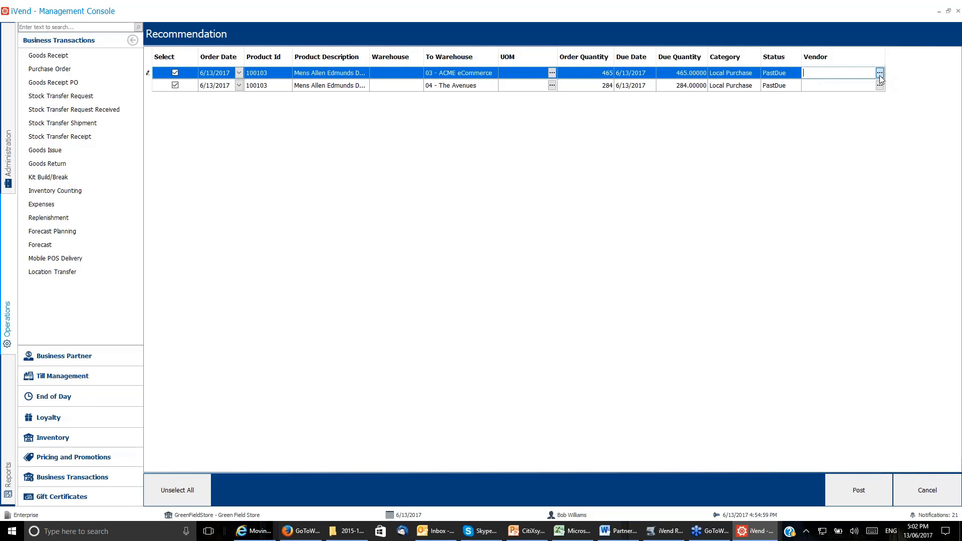
{"action": "left_click", "coordinate": [581, 114]}
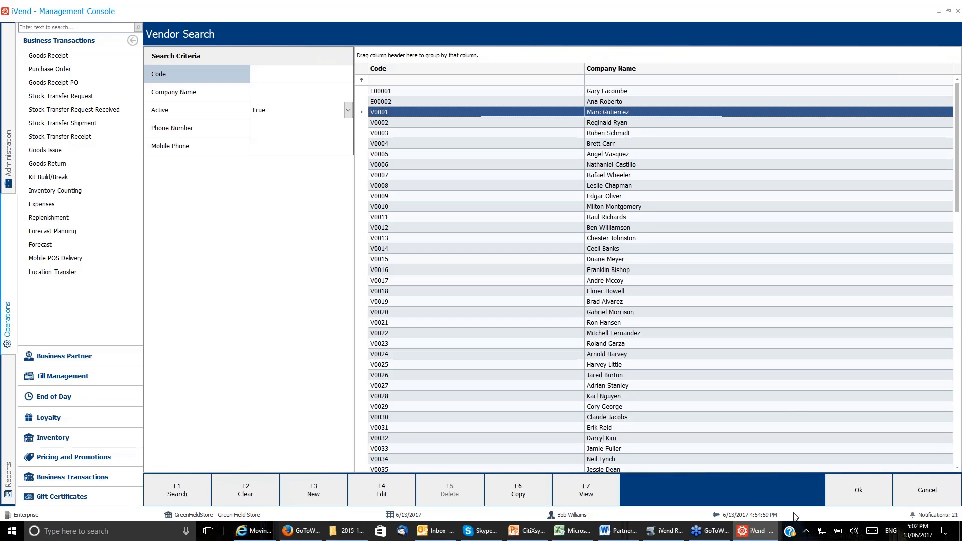
{"action": "left_click", "coordinate": [858, 489]}
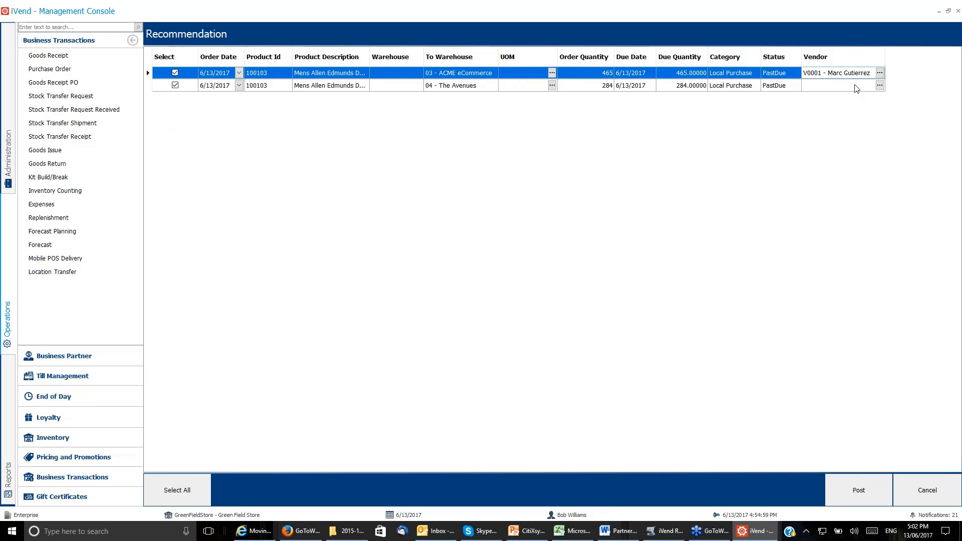
{"action": "key", "text": "ctrl"}
{"action": "key", "text": "ctrl"}
{"action": "left_click", "coordinate": [910, 495]}
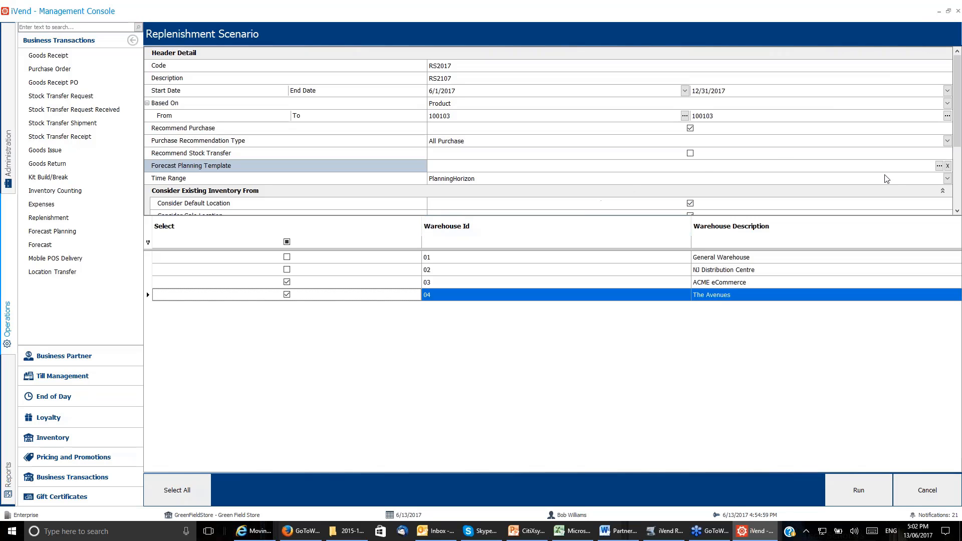
Set the scenario's forecast planning template to ForecastPlan2017 and run the scenario.
{"action": "left_click", "coordinate": [939, 165]}
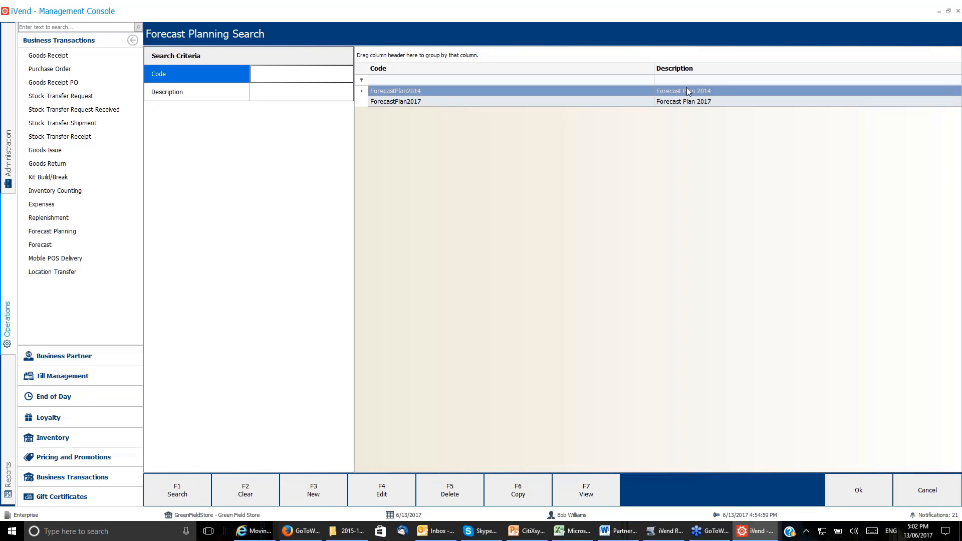
{"action": "left_click", "coordinate": [682, 101]}
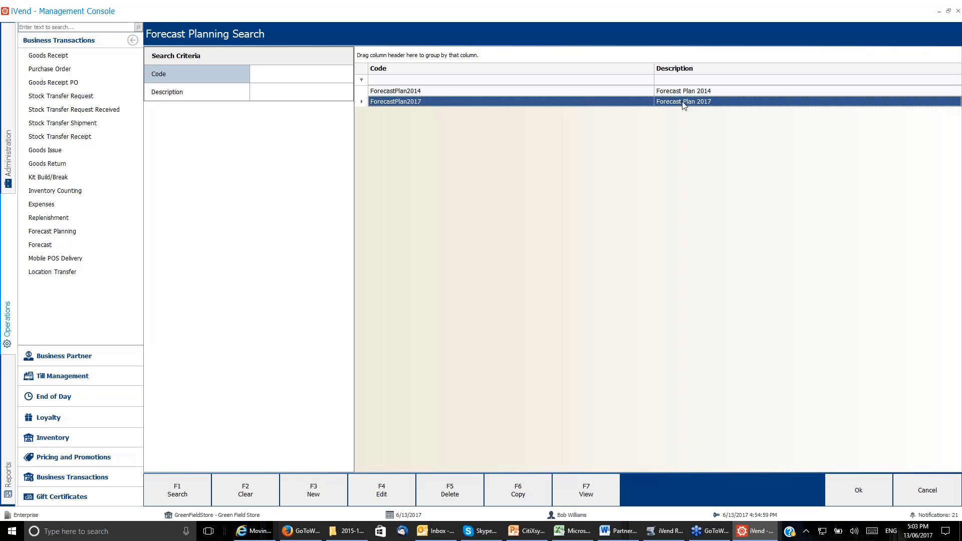
{"action": "left_click", "coordinate": [850, 490]}
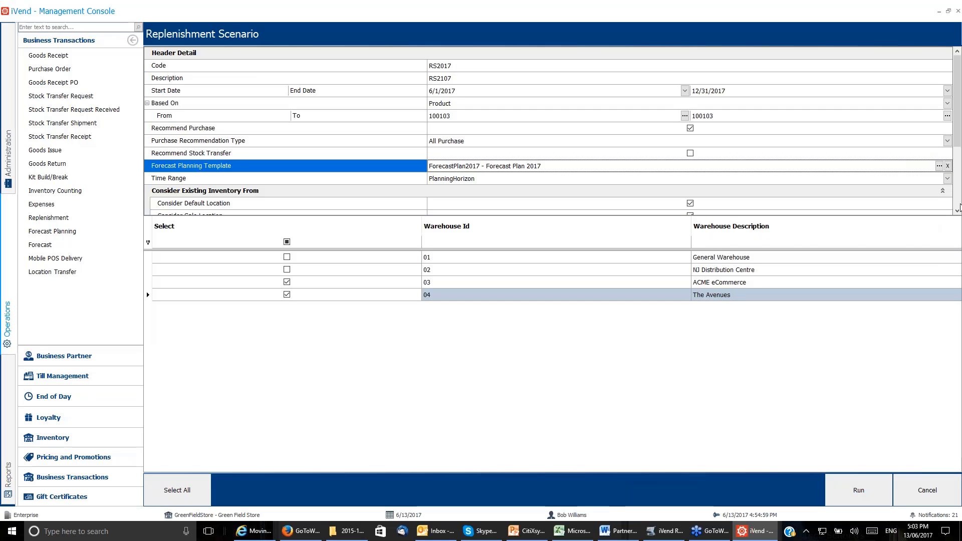
{"action": "left_click", "coordinate": [957, 212]}
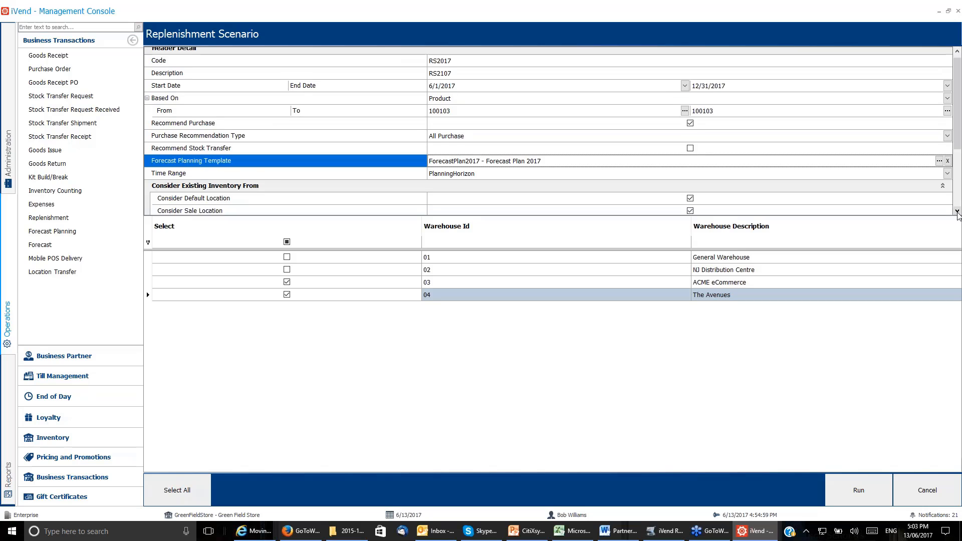
{"action": "left_click", "coordinate": [956, 212]}
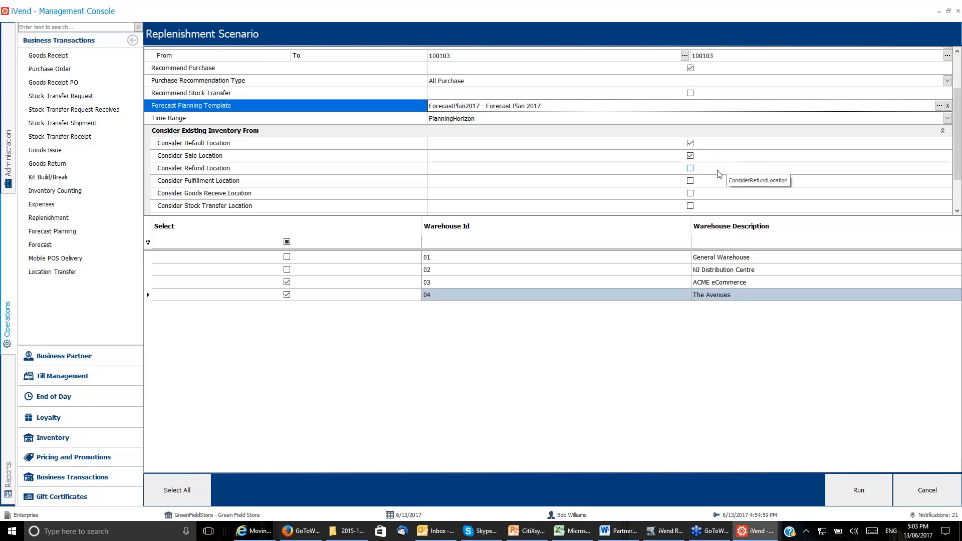
{"action": "left_click", "coordinate": [860, 494]}
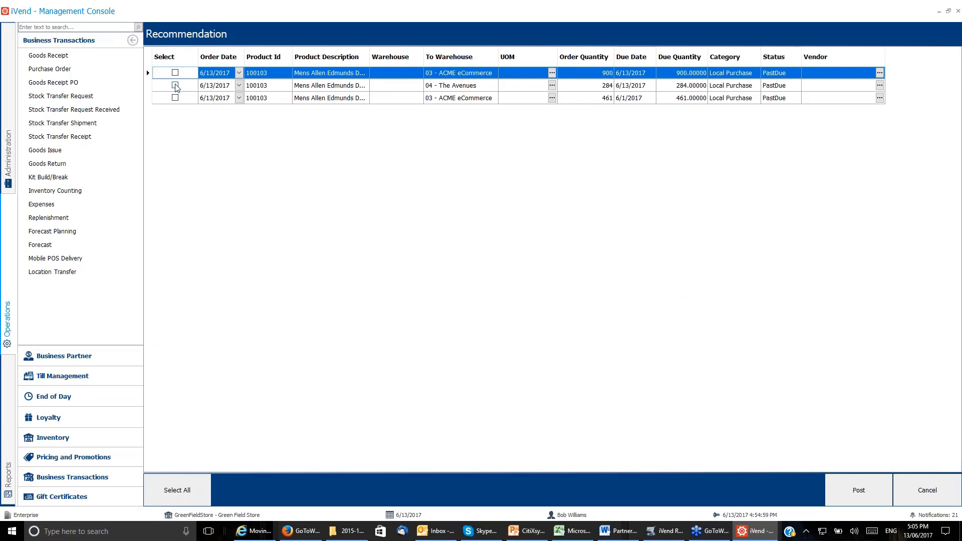
Assign vendor V0001 to the warehouse 04 recommendation and post only that line.
{"action": "left_click", "coordinate": [174, 85]}
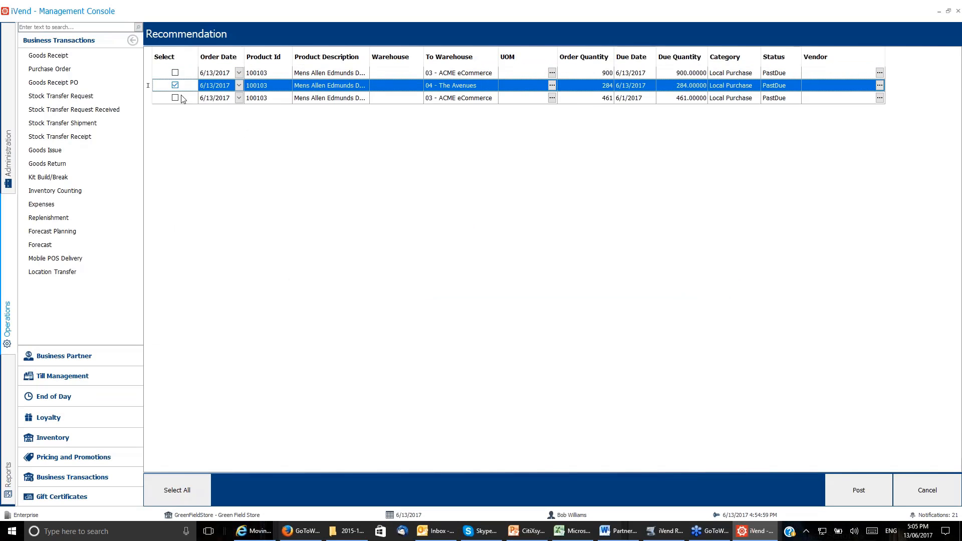
{"action": "left_click", "coordinate": [878, 87]}
{"action": "left_click", "coordinate": [879, 86]}
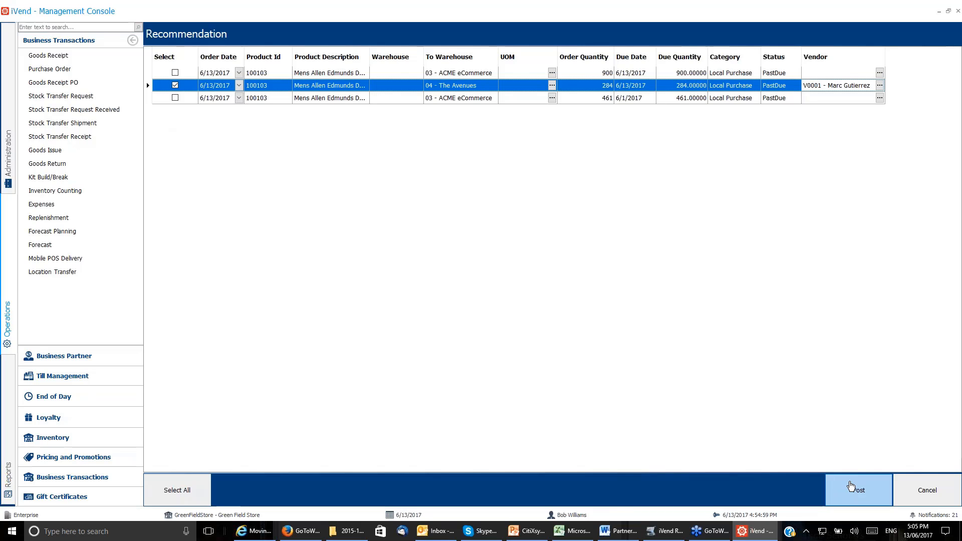
{"action": "left_click", "coordinate": [850, 485]}
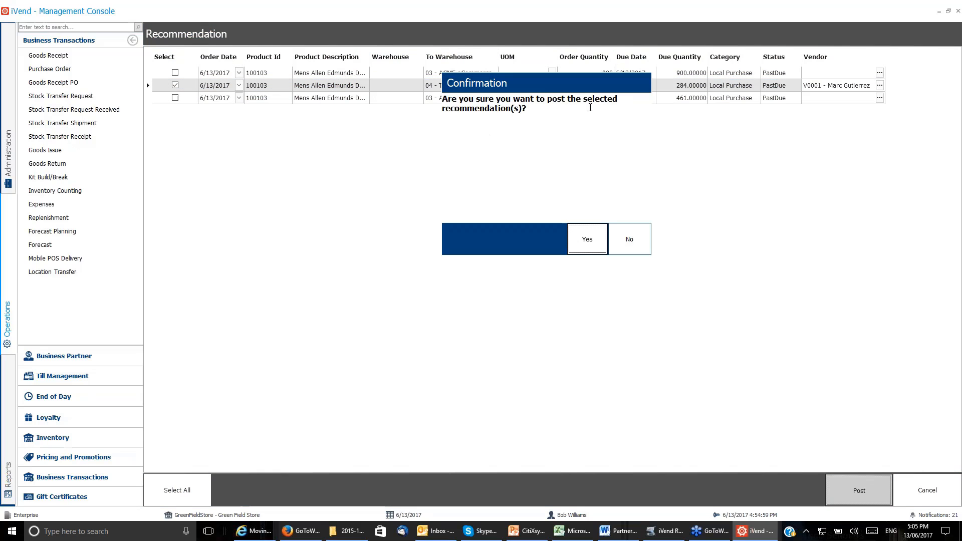
{"action": "left_click", "coordinate": [598, 244]}
{"action": "left_click", "coordinate": [637, 242]}
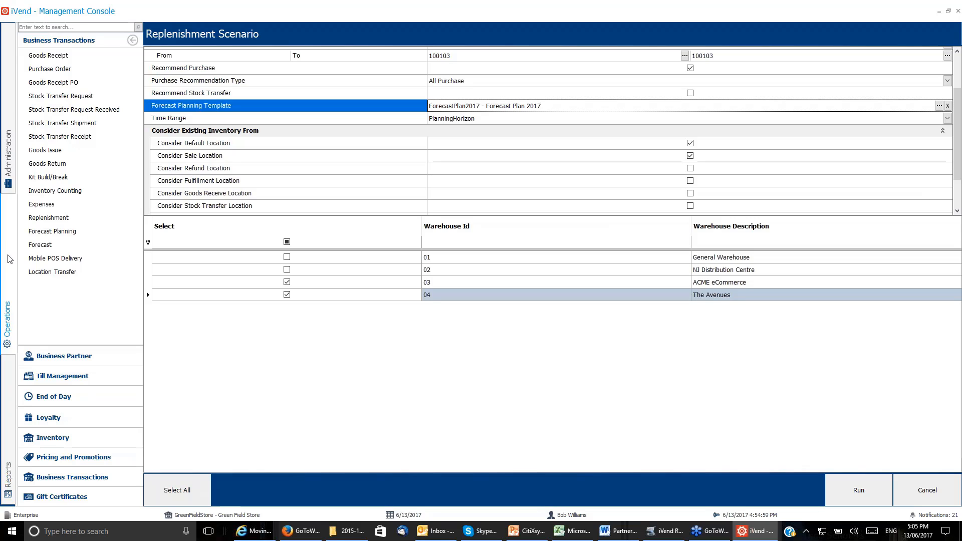
View the purchase order with delivery date 6/13/2017 in the business transactions, and close it.
{"action": "left_click", "coordinate": [69, 473]}
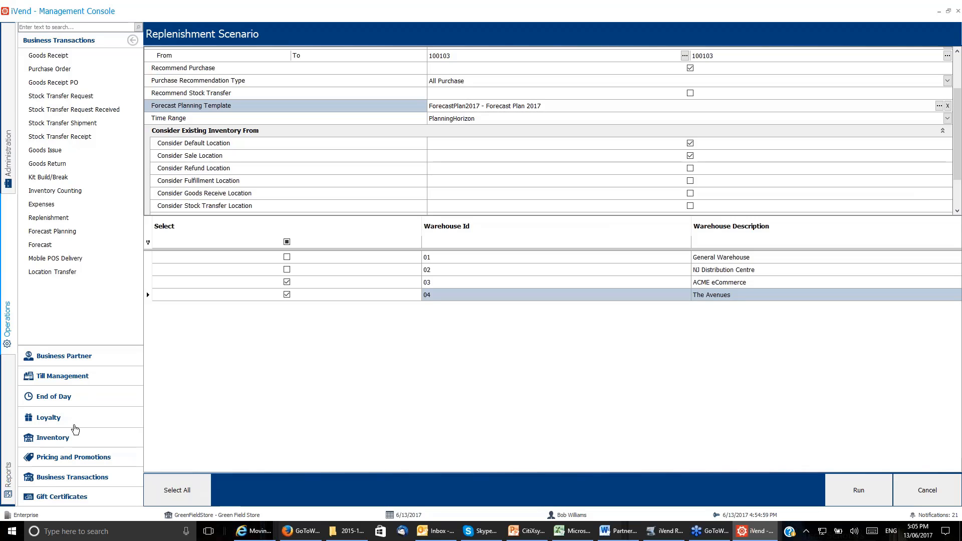
{"action": "left_click", "coordinate": [50, 68]}
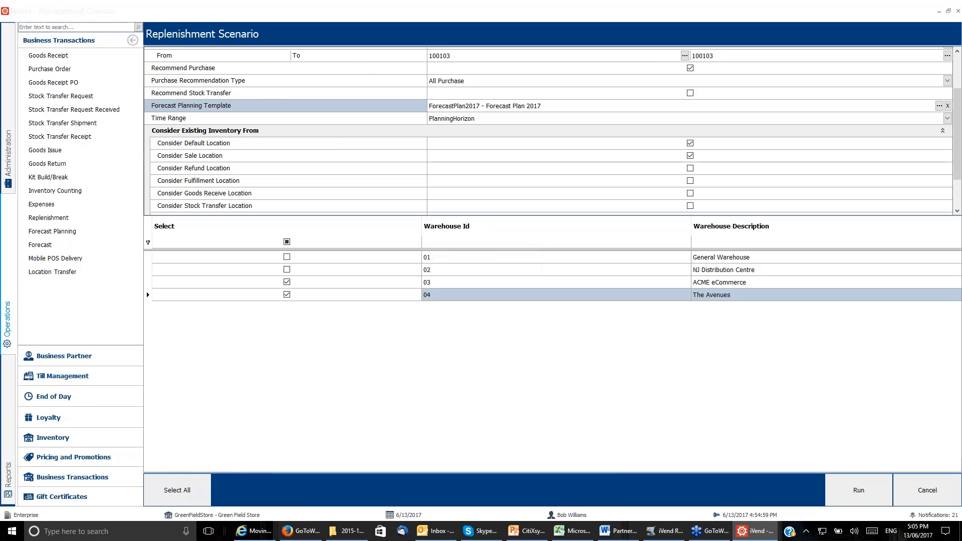
{"action": "left_click", "coordinate": [447, 123]}
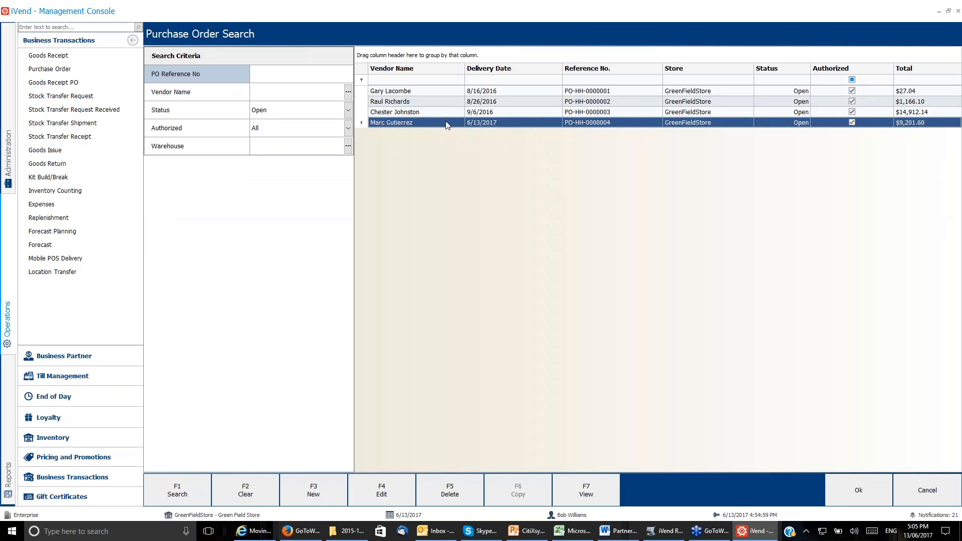
{"action": "left_click", "coordinate": [586, 496]}
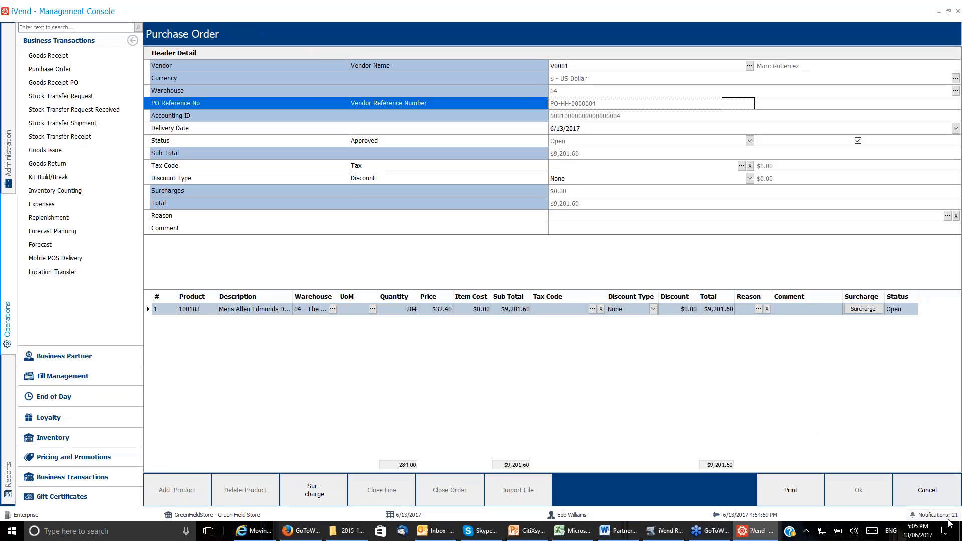
{"action": "left_click", "coordinate": [931, 491]}
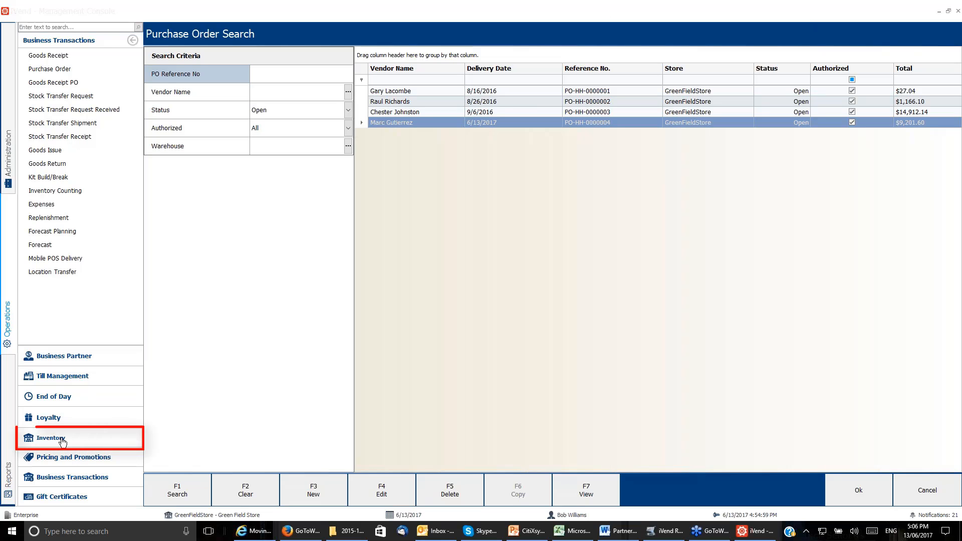
Examine the node levels of the Apparel merchandise hierarchy in the inventory setup, and close it without changes.
{"action": "left_click", "coordinate": [53, 438]}
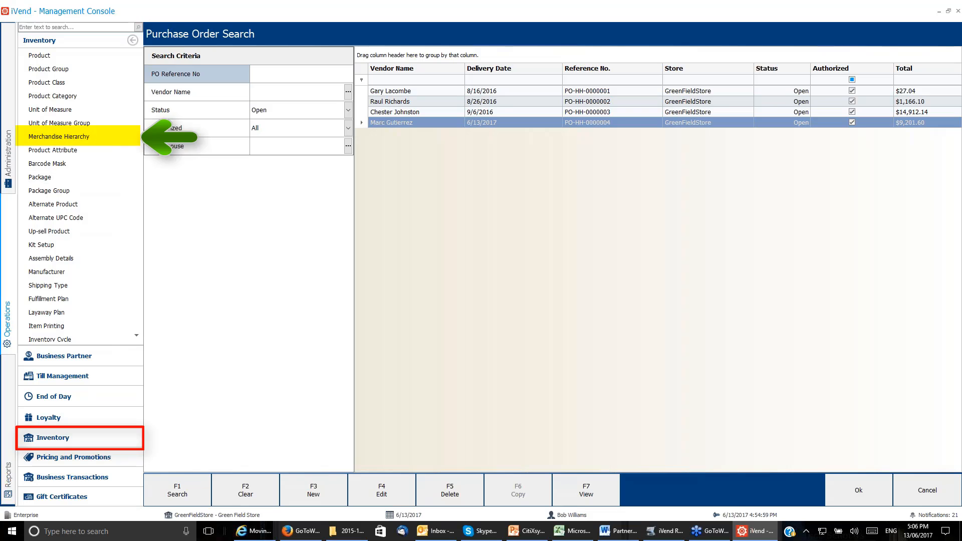
{"action": "left_click", "coordinate": [59, 136]}
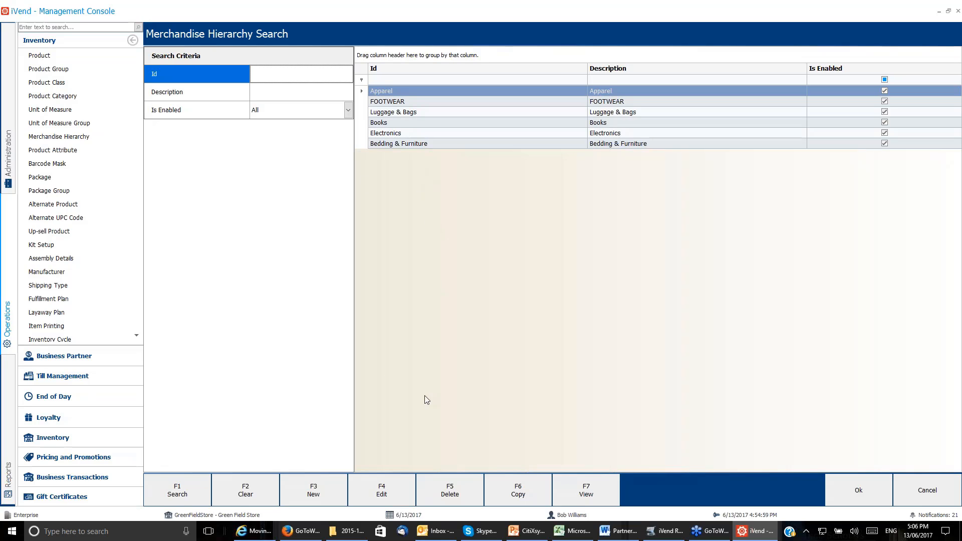
{"action": "left_click", "coordinate": [388, 498]}
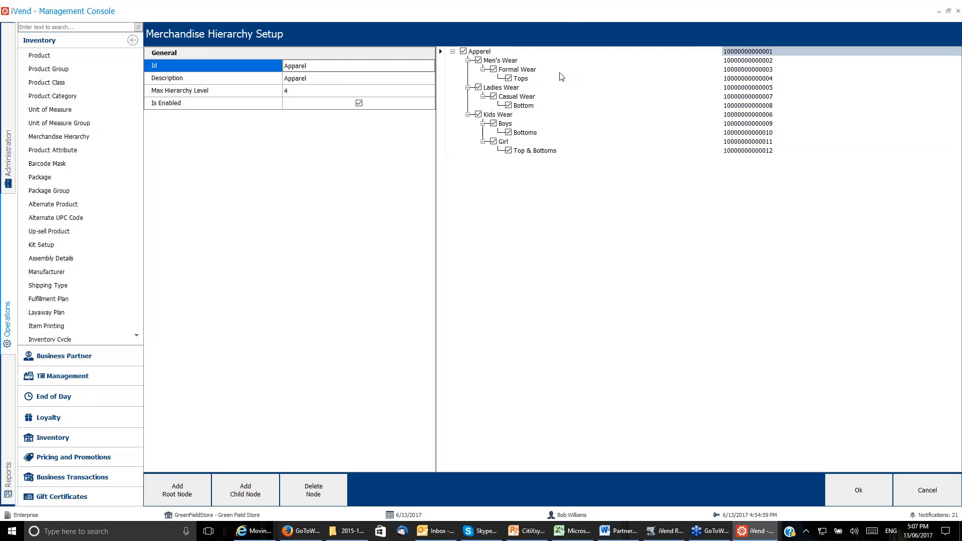
{"action": "left_click", "coordinate": [492, 51]}
{"action": "left_click", "coordinate": [509, 61]}
{"action": "left_click", "coordinate": [523, 82]}
{"action": "left_click", "coordinate": [548, 156]}
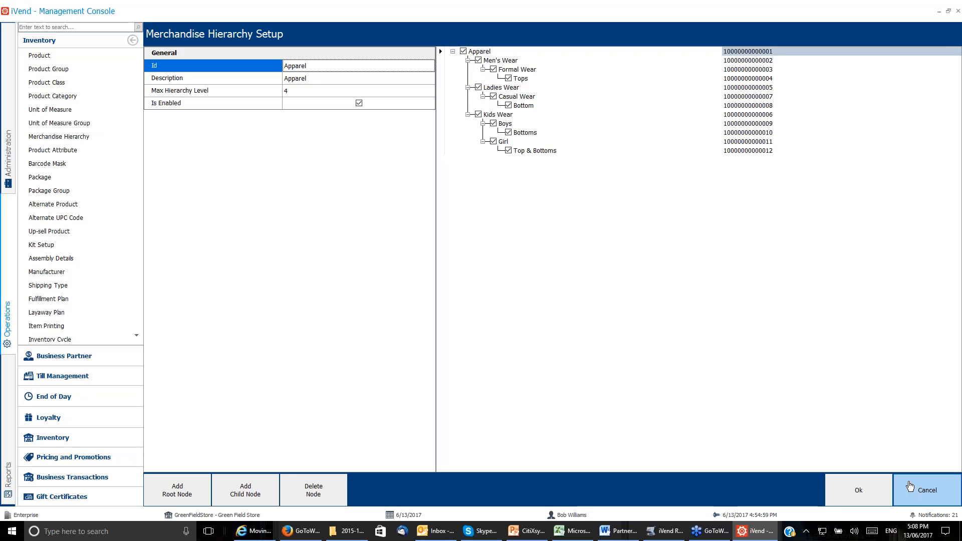
{"action": "left_click", "coordinate": [909, 485]}
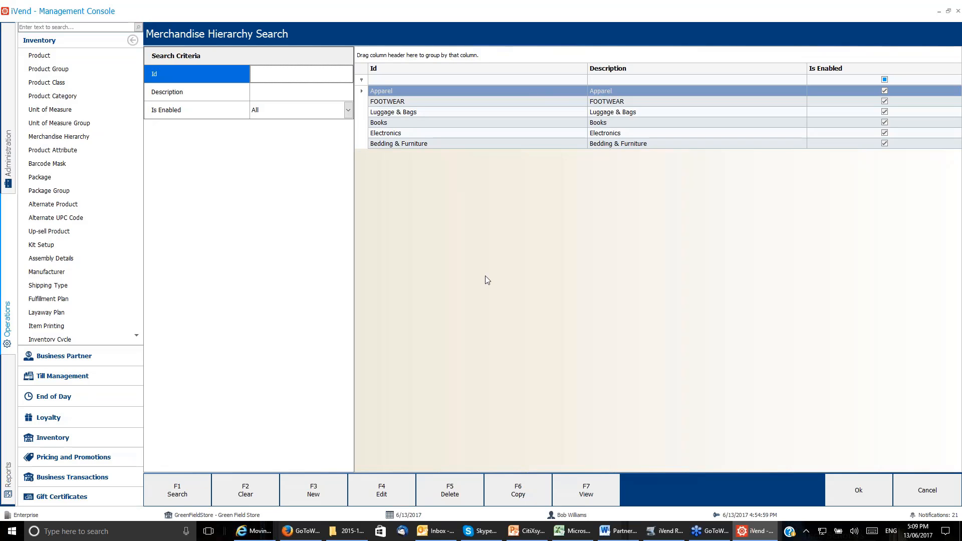
Start a new merchandise hierarchy with ID and description Beverages and a max hierarchy level of 3.
{"action": "left_click", "coordinate": [329, 496]}
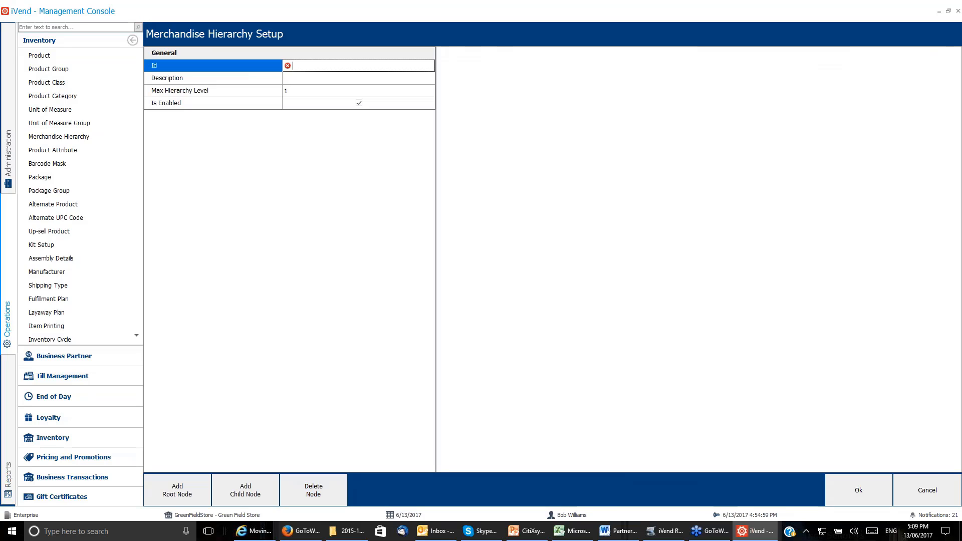
{"action": "type", "text": "Beverages"}
{"action": "key", "text": "Tab"}
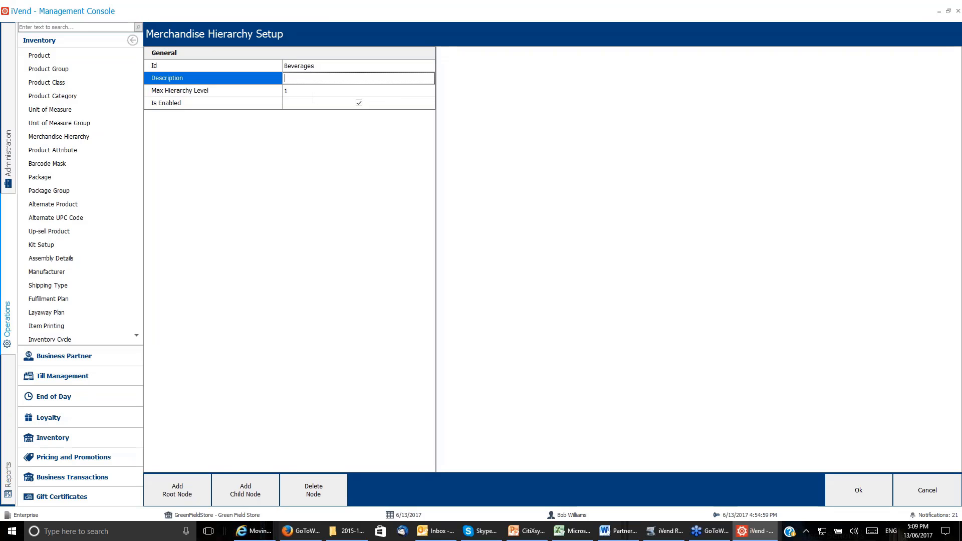
{"action": "type", "text": "Beverages"}
{"action": "left_click", "coordinate": [294, 92]}
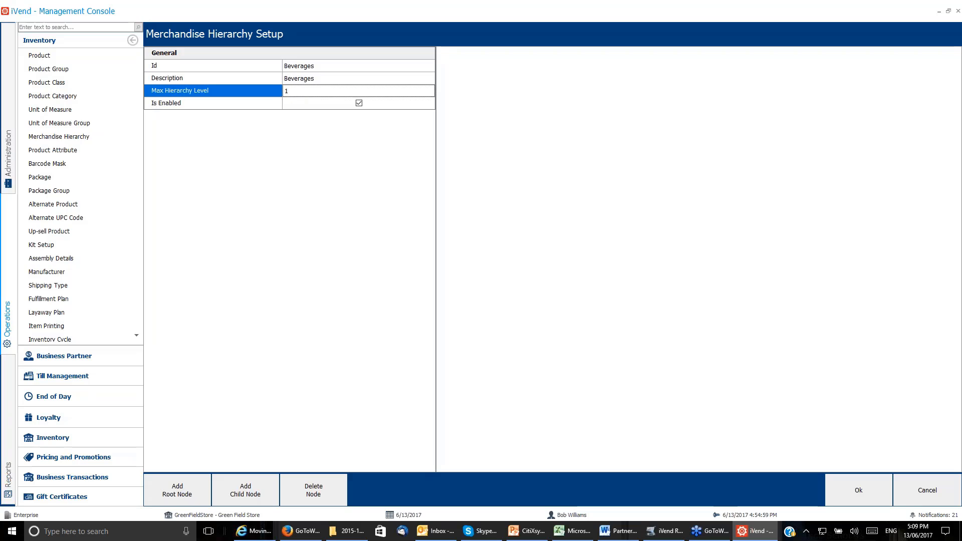
{"action": "key", "text": "BackSpace"}
{"action": "type", "text": "3"}
Add a root node named Beverages to the new hierarchy.
{"action": "left_click", "coordinate": [189, 501]}
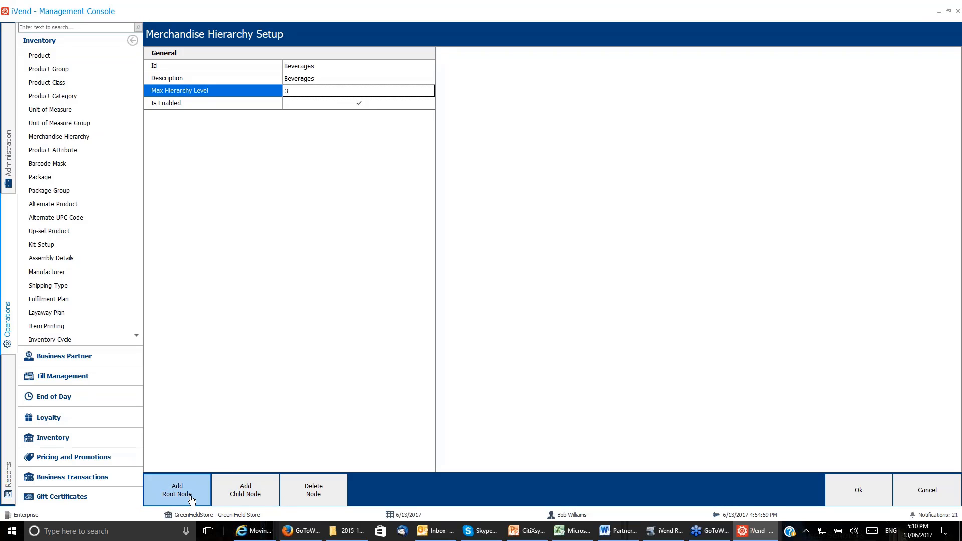
{"action": "left_click", "coordinate": [192, 499]}
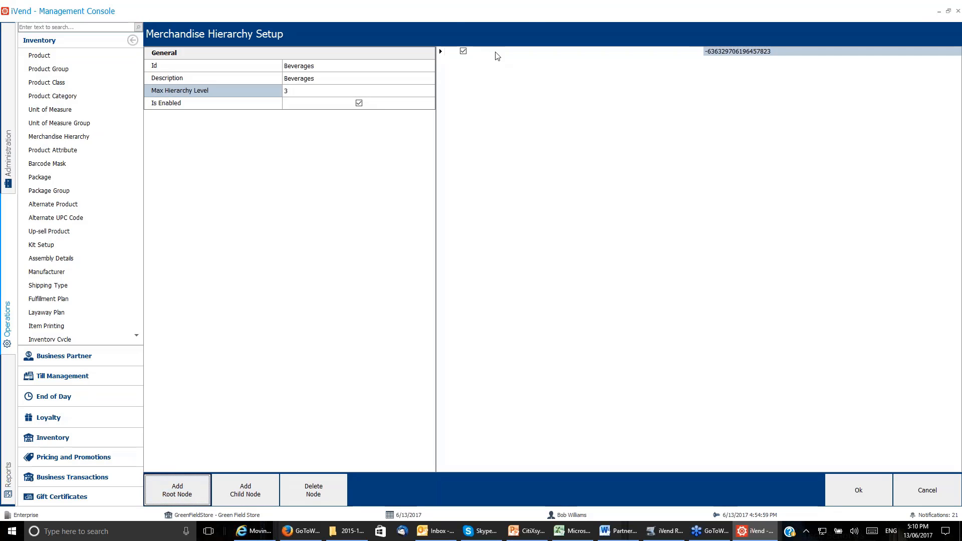
{"action": "left_click", "coordinate": [495, 52]}
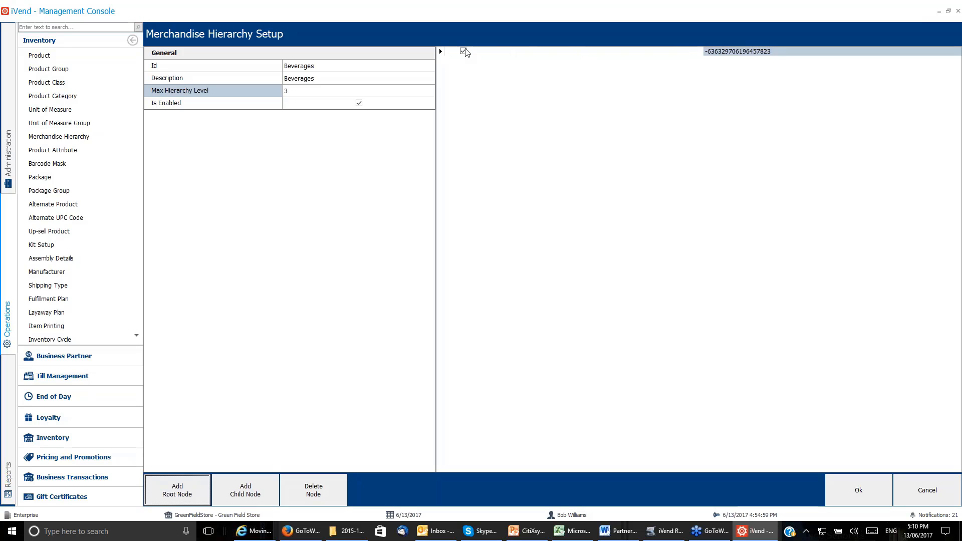
{"action": "left_click", "coordinate": [479, 53]}
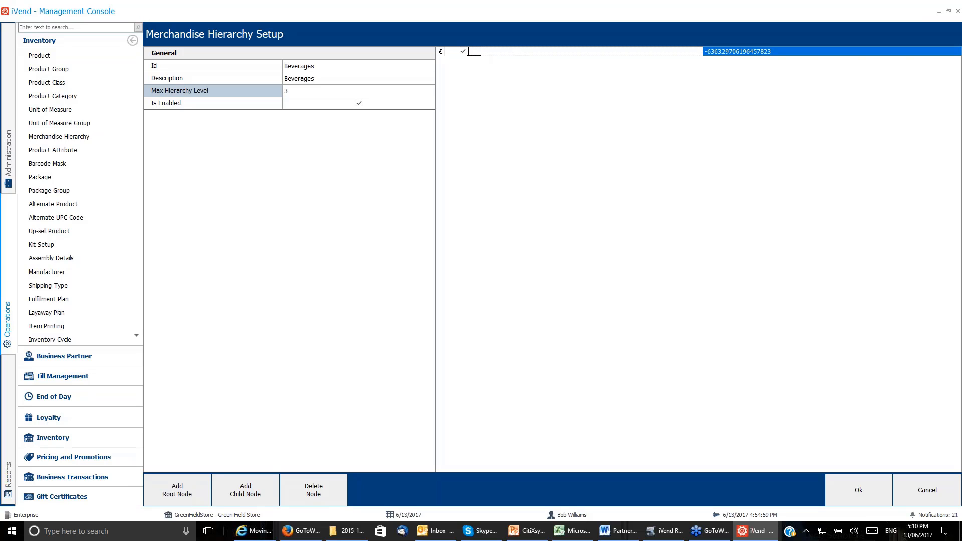
{"action": "type", "text": "Beverages"}
Add a child node named Hot under the Beverages root node.
{"action": "left_click", "coordinate": [271, 491]}
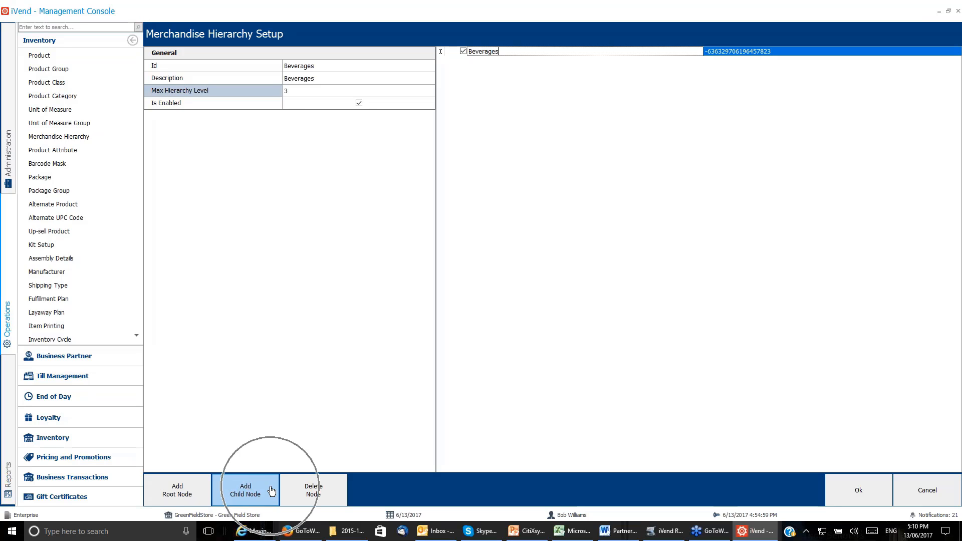
{"action": "left_click", "coordinate": [272, 490]}
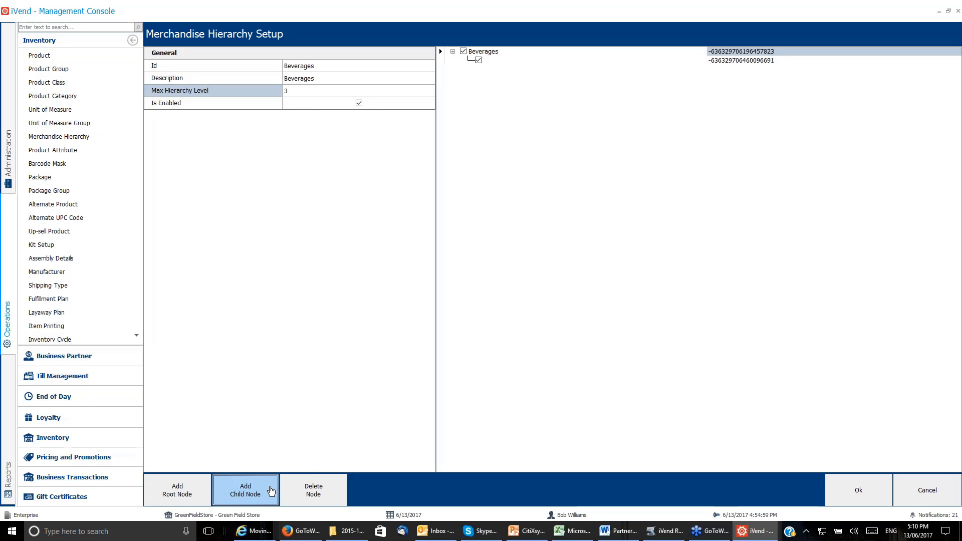
{"action": "left_click", "coordinate": [491, 62]}
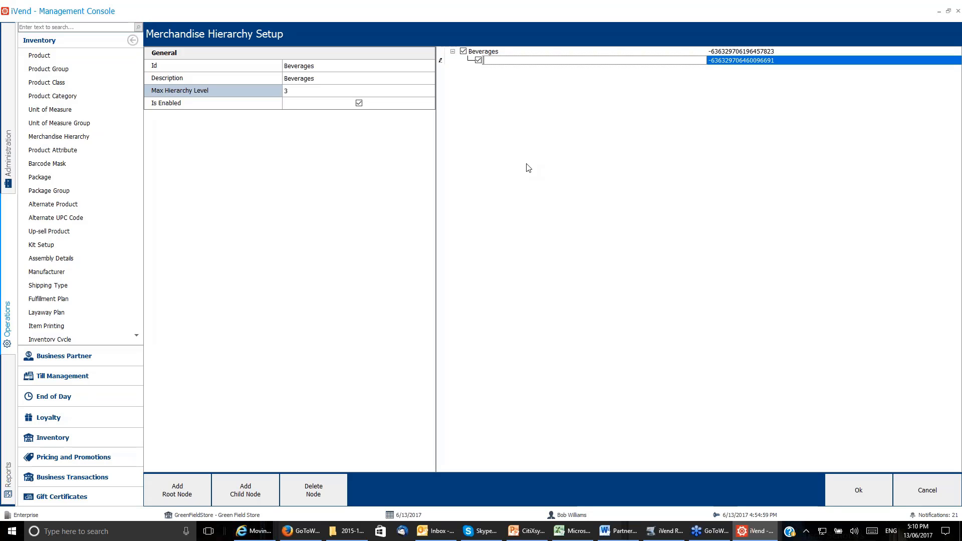
{"action": "type", "text": "Hot"}
Add a second child node named Cold under the Beverages root node.
{"action": "left_click", "coordinate": [513, 51]}
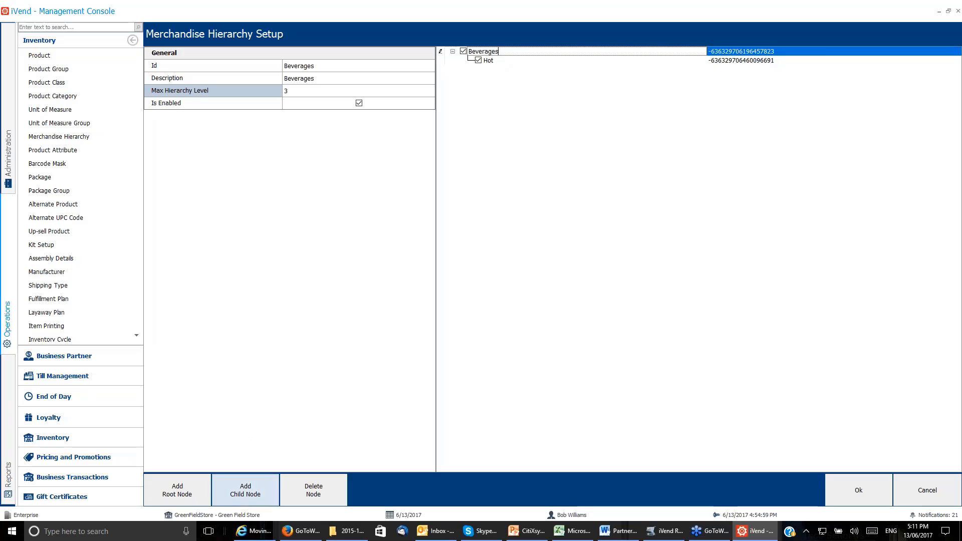
{"action": "left_click", "coordinate": [245, 490]}
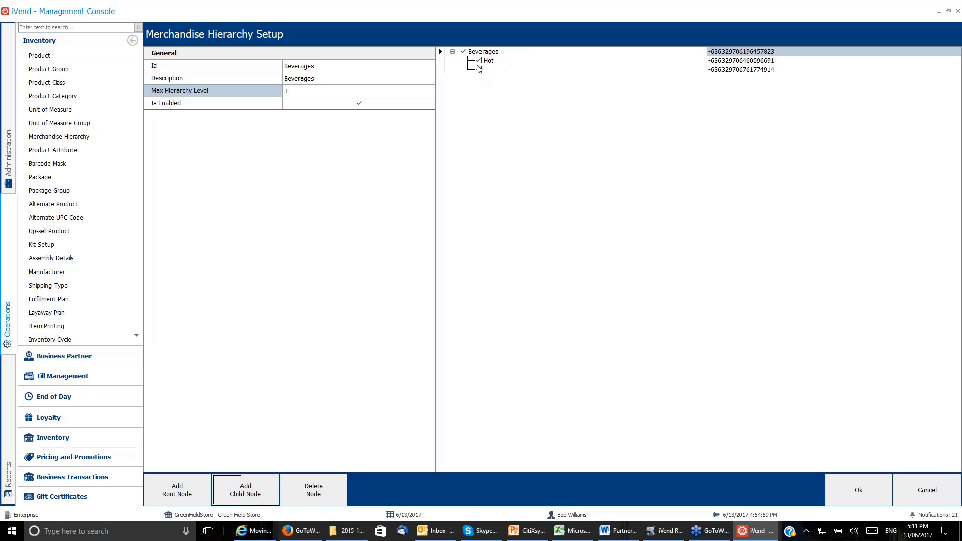
{"action": "left_click", "coordinate": [478, 69]}
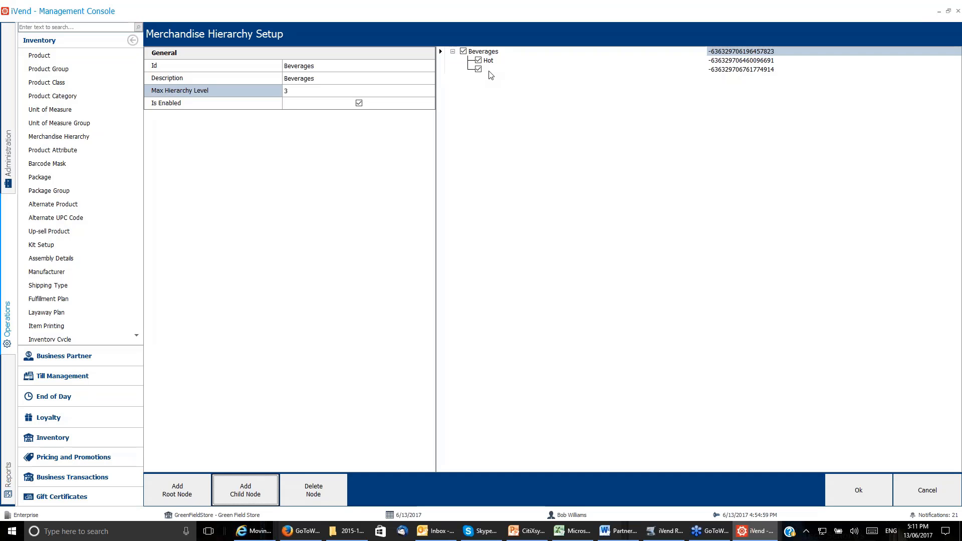
{"action": "left_click", "coordinate": [489, 70]}
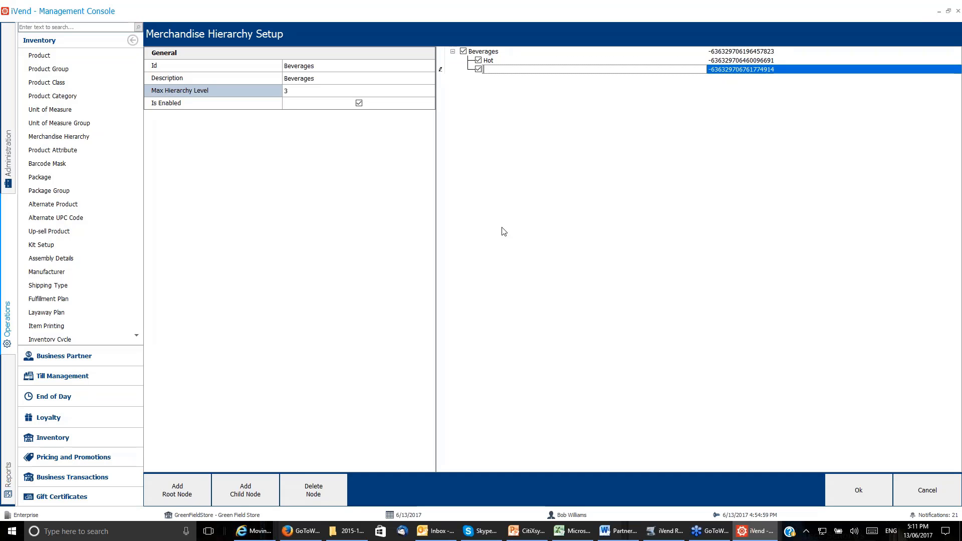
{"action": "type", "text": "Cold"}
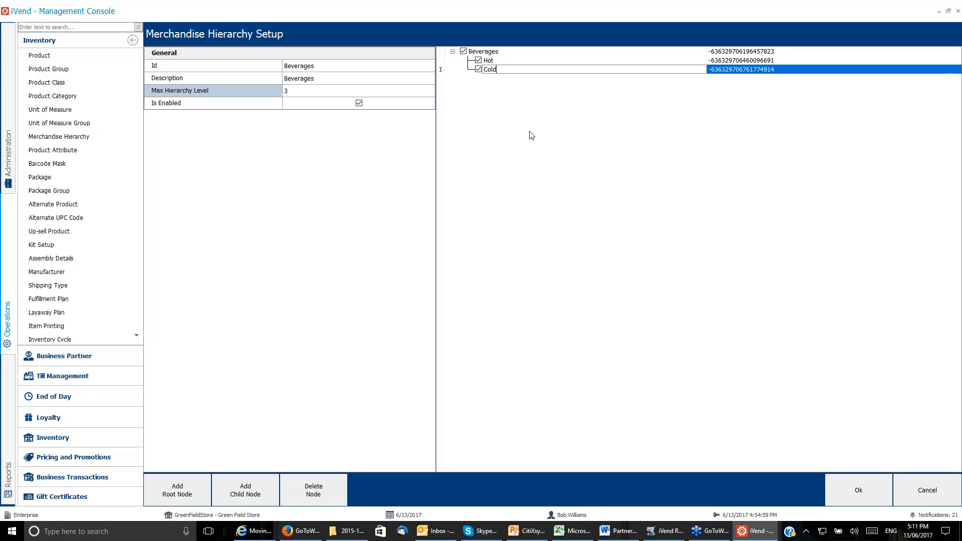
Add a child node named Coffee under the Hot node.
{"action": "left_click", "coordinate": [521, 61]}
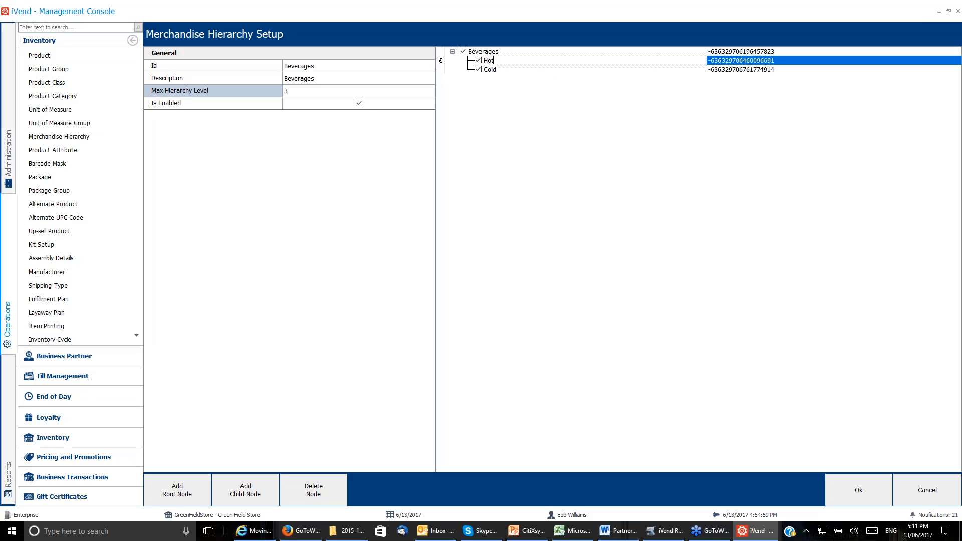
{"action": "left_click", "coordinate": [507, 70]}
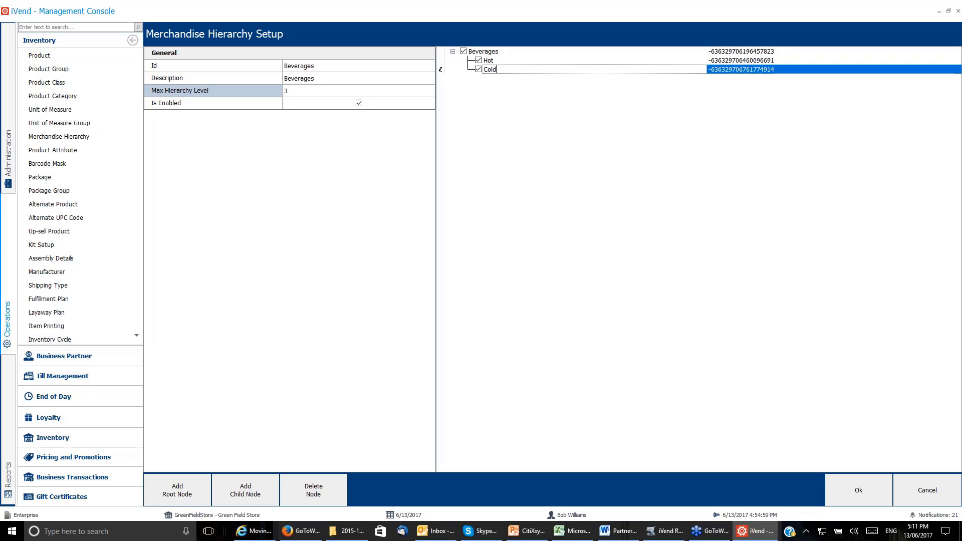
{"action": "left_click", "coordinate": [493, 61]}
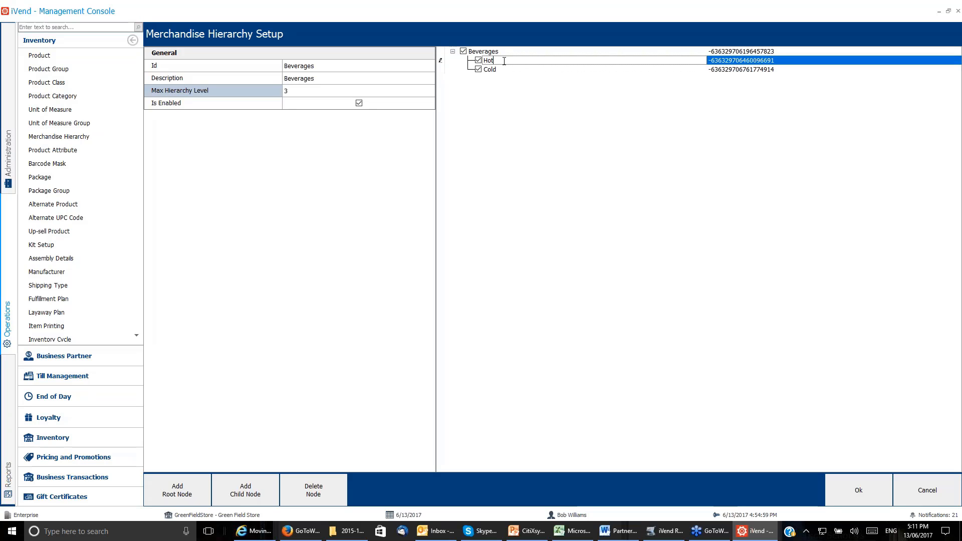
{"action": "left_click", "coordinate": [264, 497]}
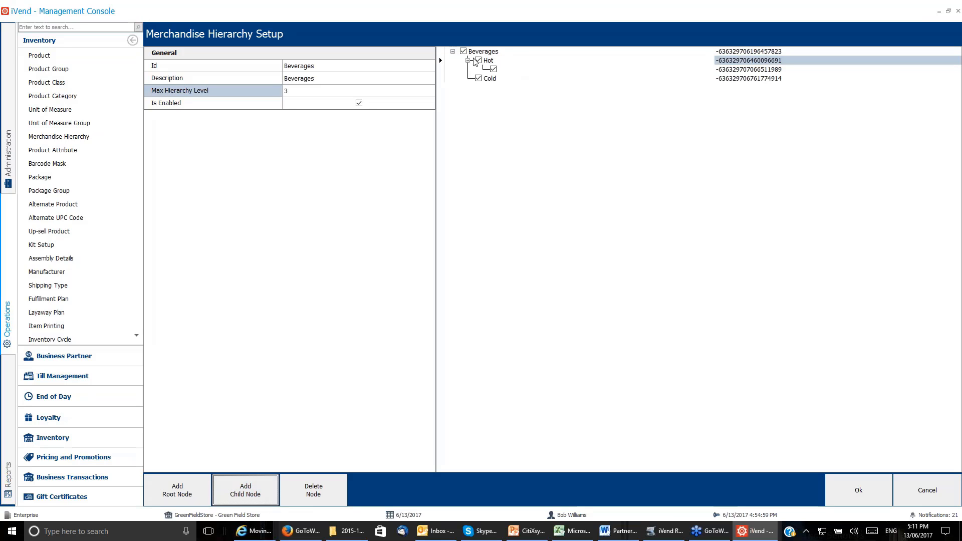
{"action": "left_click", "coordinate": [516, 70]}
{"action": "left_click", "coordinate": [504, 68]}
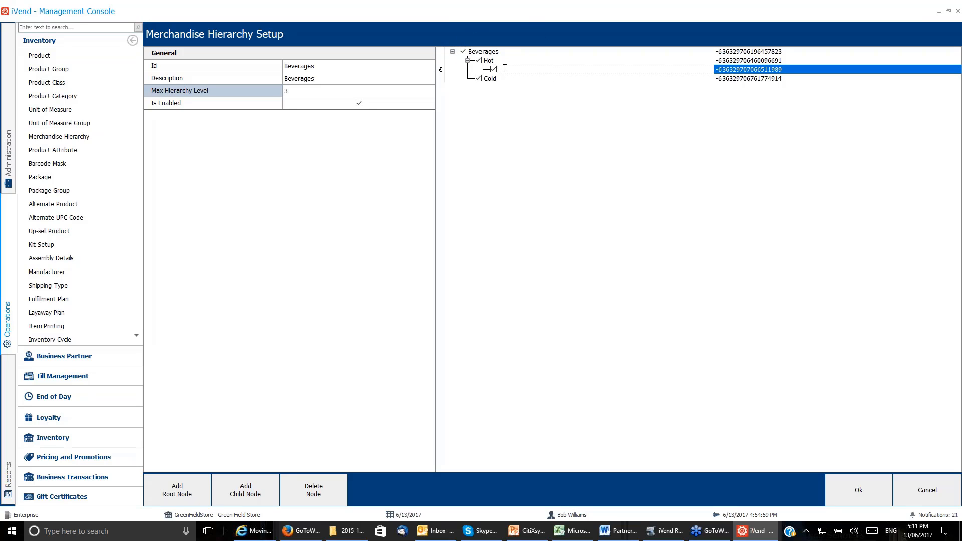
{"action": "type", "text": "Coffee"}
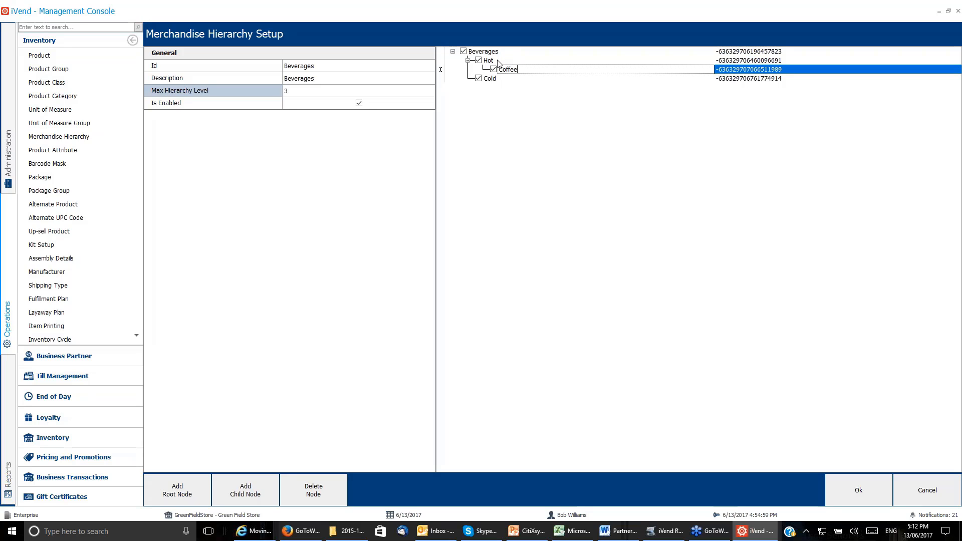
Add another child node named Soups under the Hot node.
{"action": "left_click", "coordinate": [496, 61]}
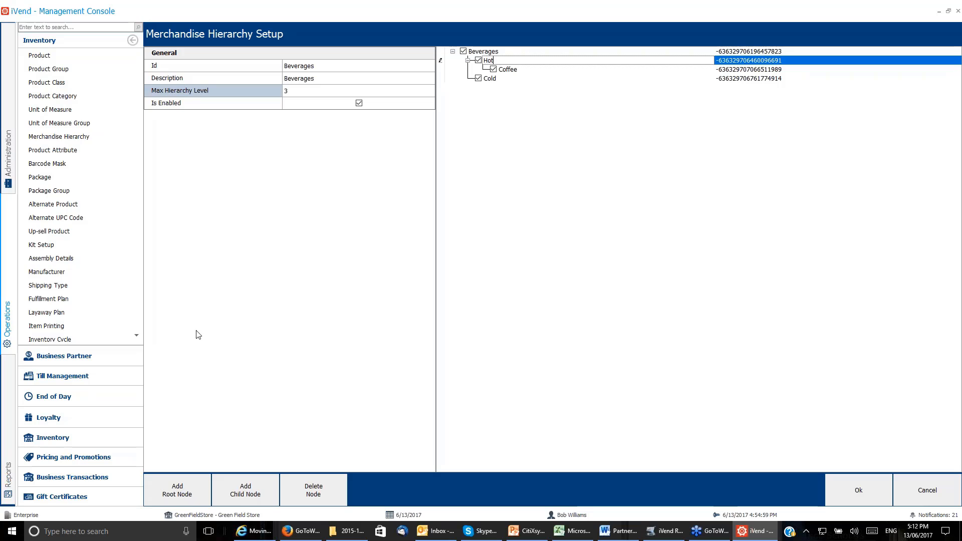
{"action": "left_click", "coordinate": [247, 494]}
{"action": "left_click", "coordinate": [507, 78]}
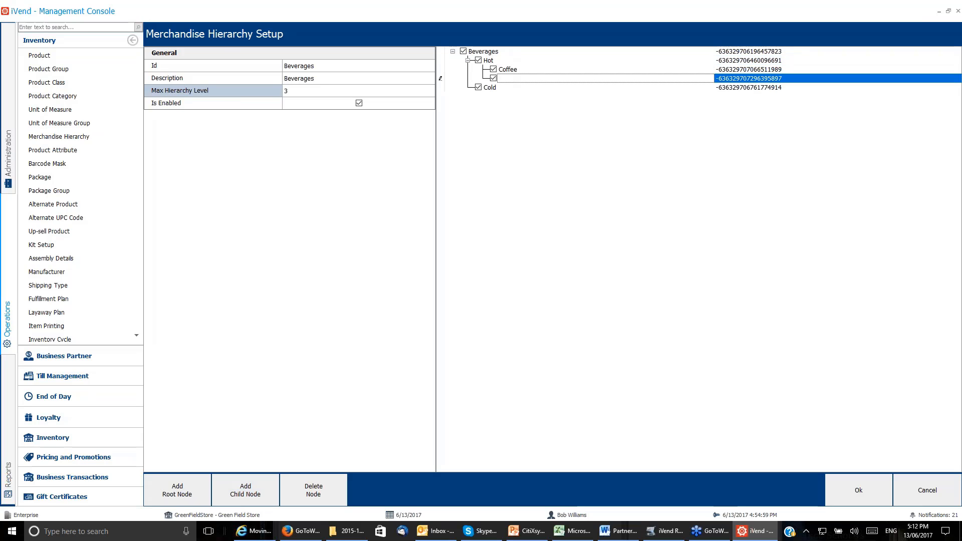
{"action": "type", "text": "Soups"}
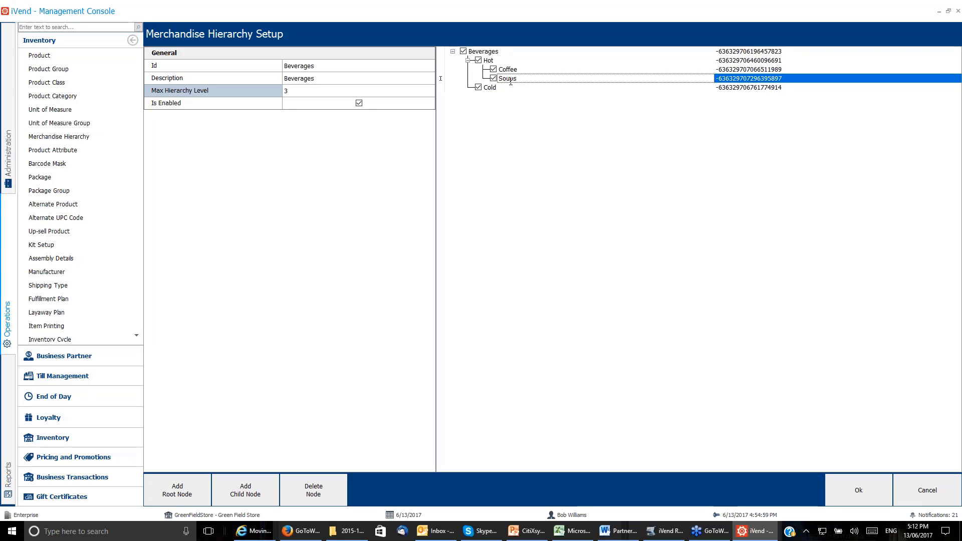
Add a child node named Sports under the Cold node.
{"action": "key", "text": "Down"}
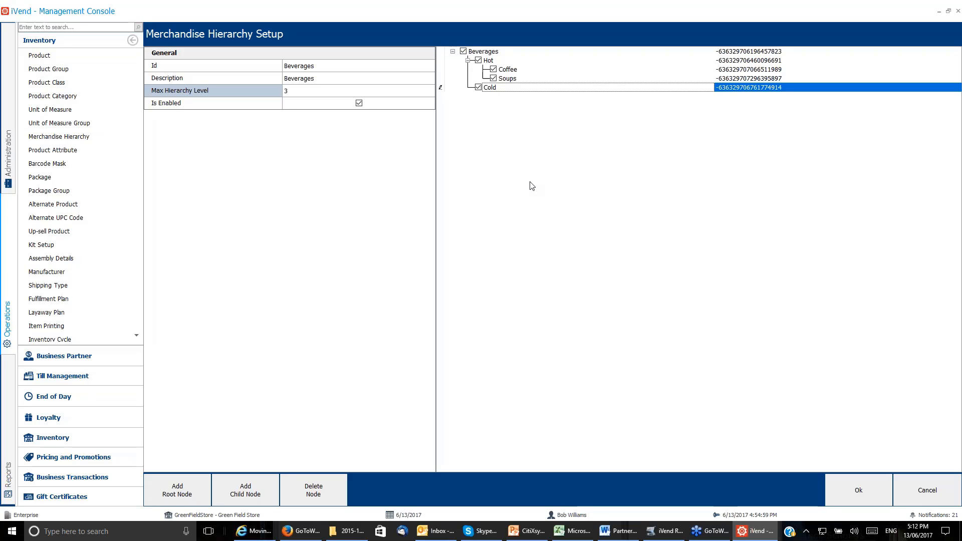
{"action": "left_click", "coordinate": [512, 90]}
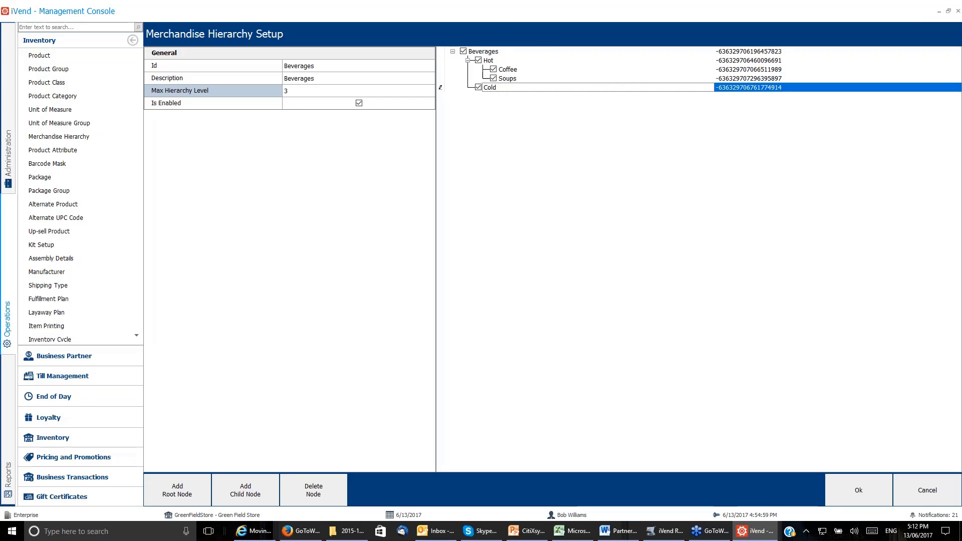
{"action": "left_click", "coordinate": [262, 498]}
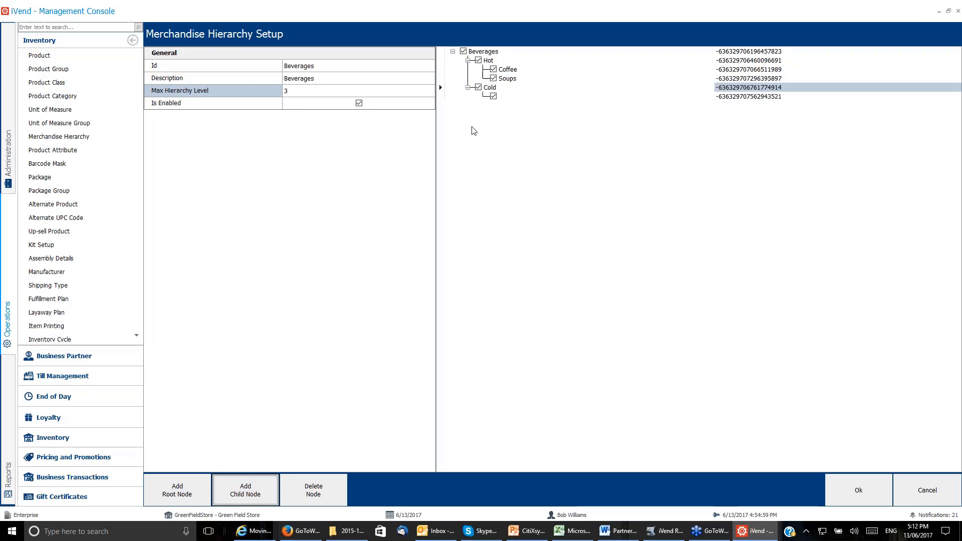
{"action": "left_click", "coordinate": [508, 97]}
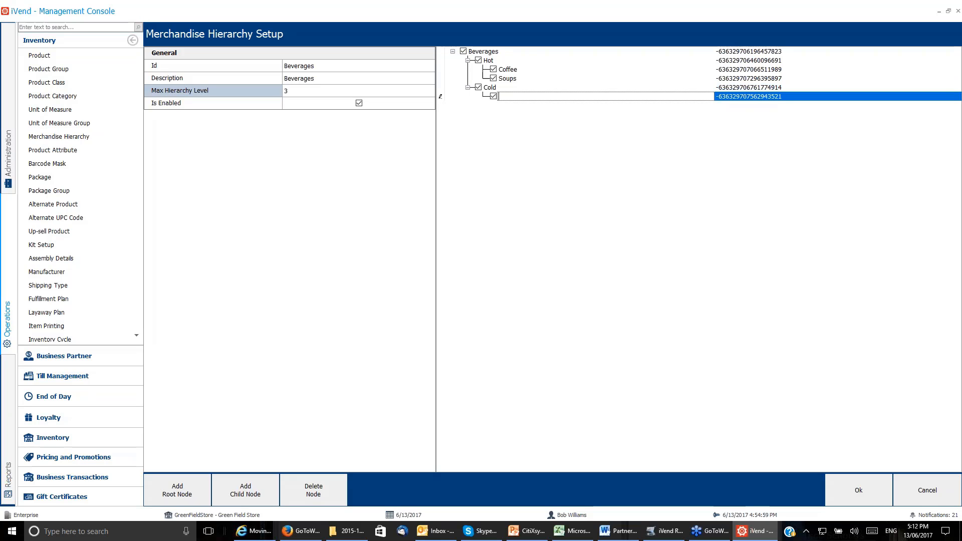
{"action": "type", "text": "Sports"}
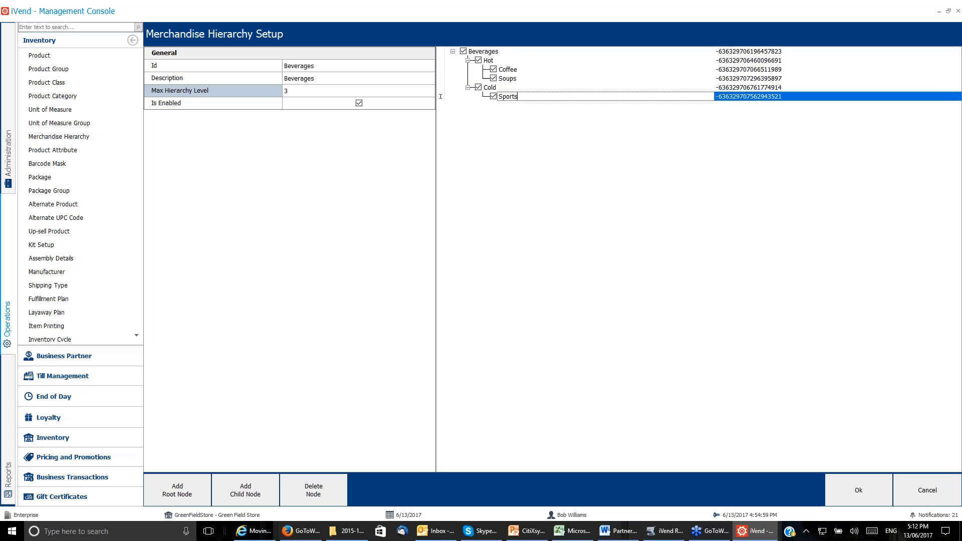
Add a second child node named Health under the Cold node.
{"action": "left_click", "coordinate": [505, 88]}
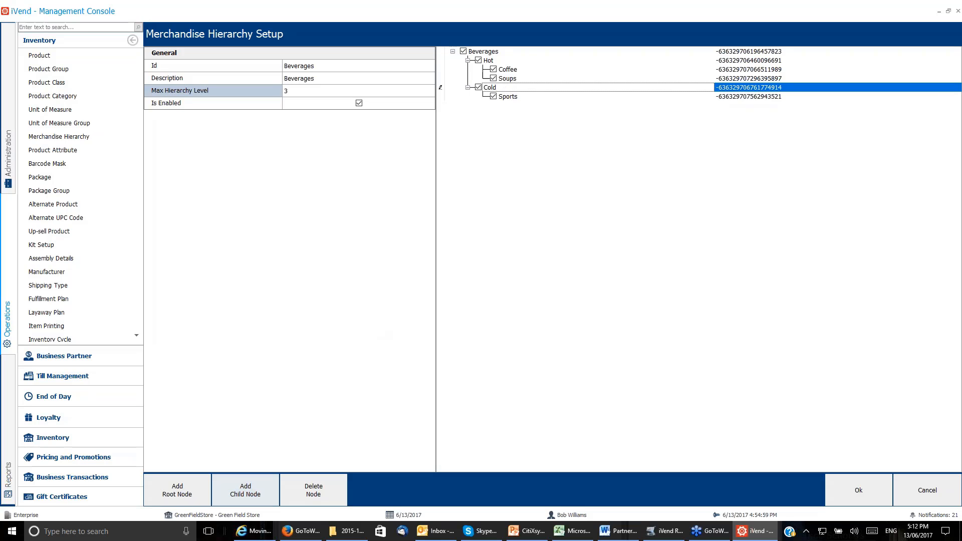
{"action": "left_click", "coordinate": [244, 490]}
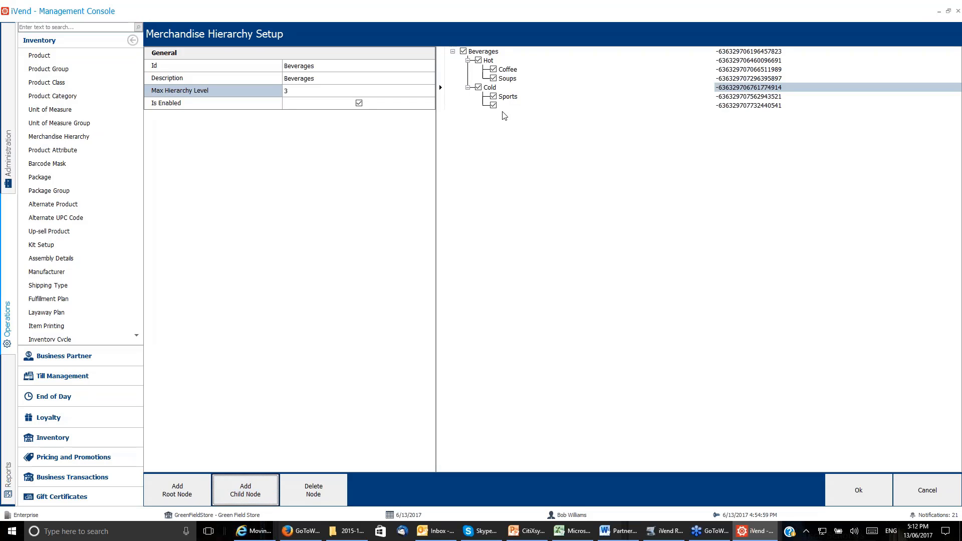
{"action": "left_click", "coordinate": [511, 106]}
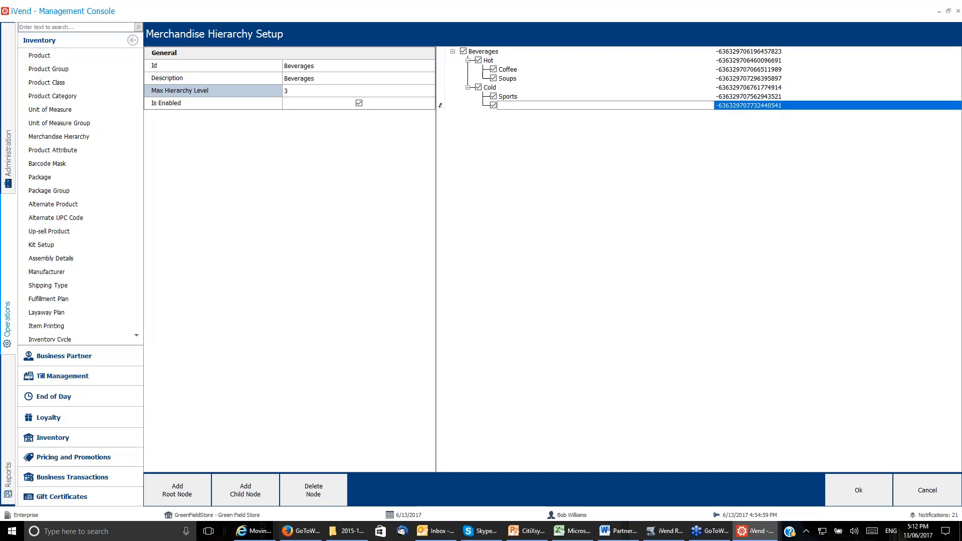
{"action": "type", "text": "Health"}
Save the Beverages merchandise hierarchy, and close the hierarchy search and the purchase order search.
{"action": "left_click", "coordinate": [495, 61]}
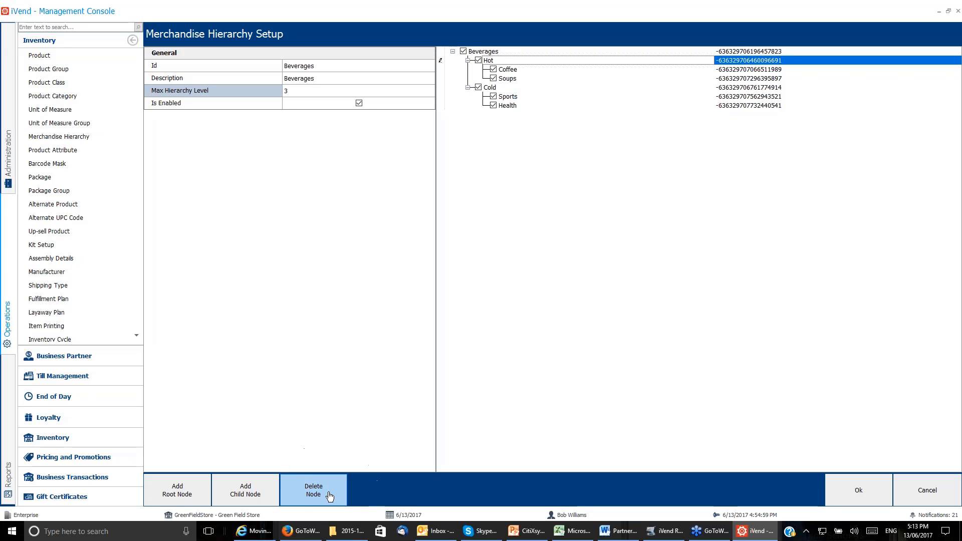
{"action": "left_click", "coordinate": [524, 79]}
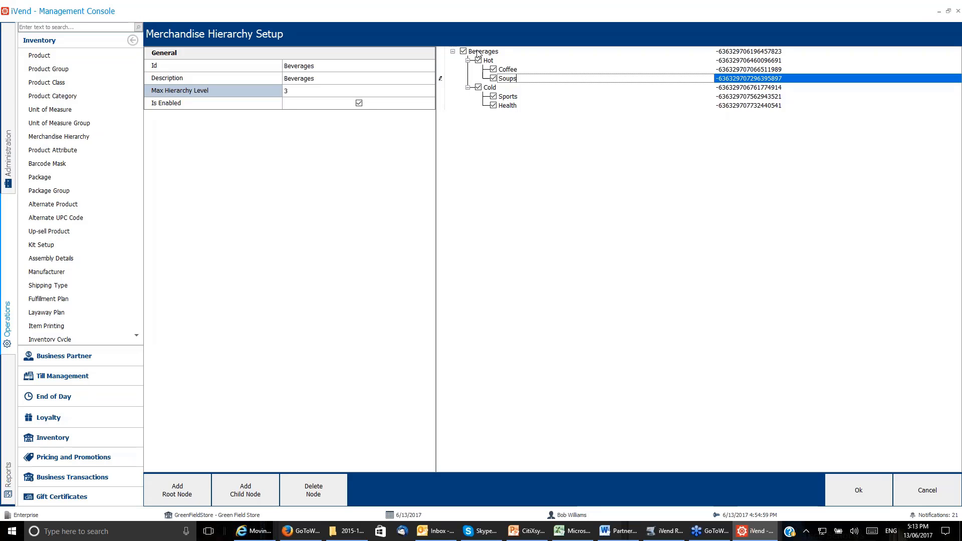
{"action": "left_click", "coordinate": [869, 483]}
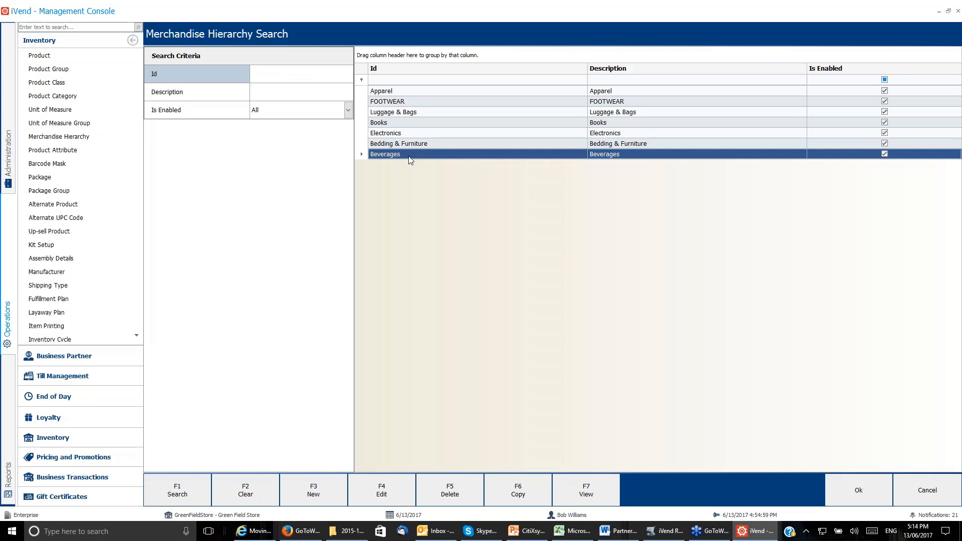
{"action": "key", "text": "ctrl"}
{"action": "key", "text": "ctrl"}
{"action": "left_click", "coordinate": [879, 499]}
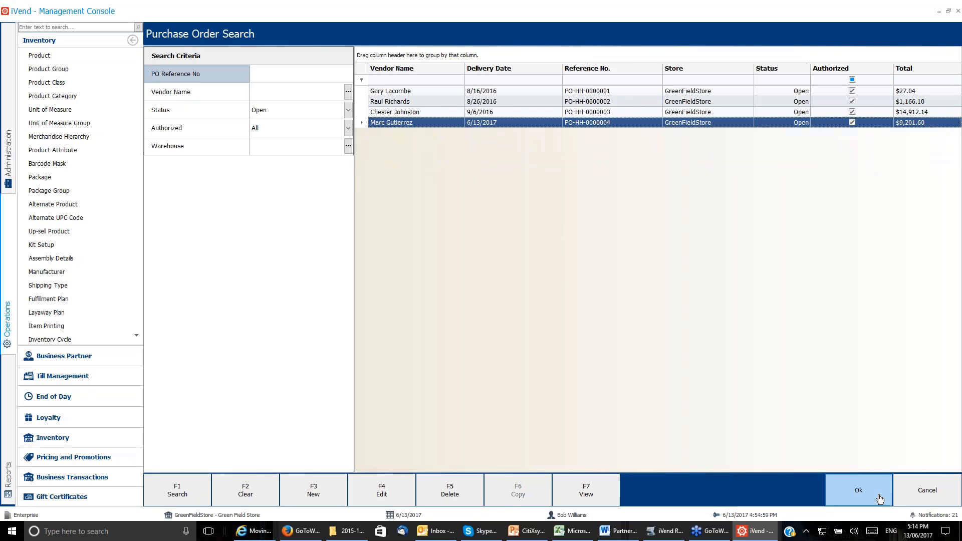
{"action": "left_click", "coordinate": [927, 491]}
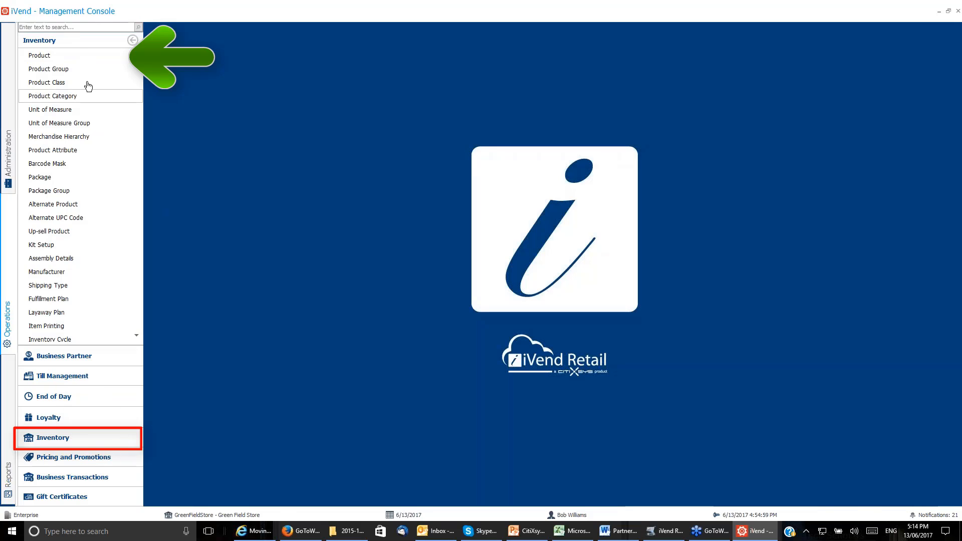
Open the product search and list the products in the Drinks product group.
{"action": "left_click", "coordinate": [60, 55]}
{"action": "left_click", "coordinate": [285, 96]}
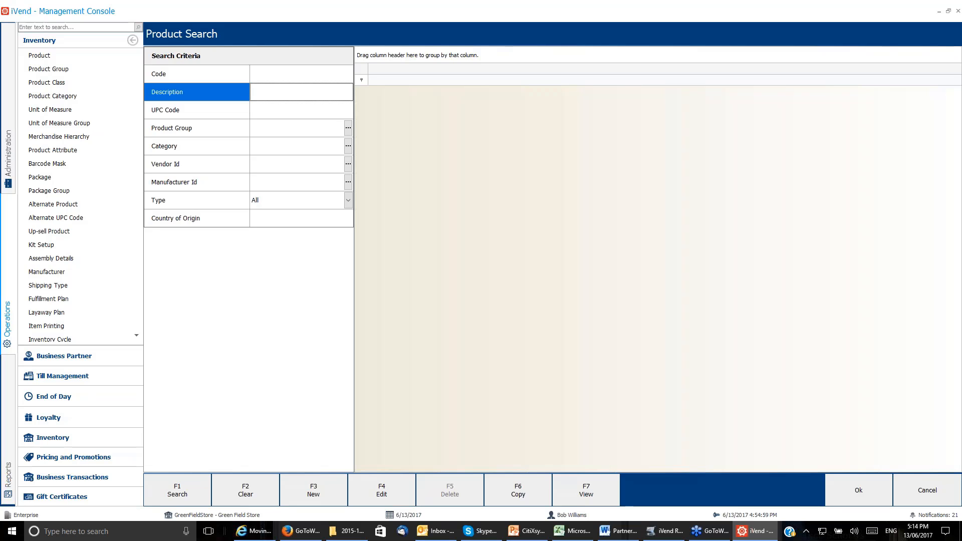
{"action": "key", "text": "F1"}
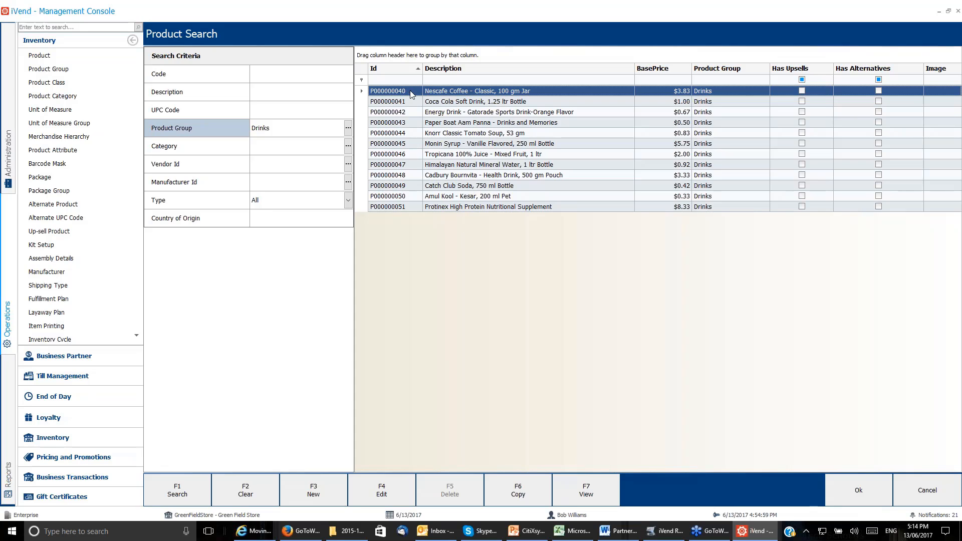
Edit the Nescafe Coffee - Classic, 100 gm Jar product and add the Beverages hierarchy to its merchandise hierarchy list.
{"action": "left_click", "coordinate": [386, 501]}
{"action": "left_click", "coordinate": [462, 498]}
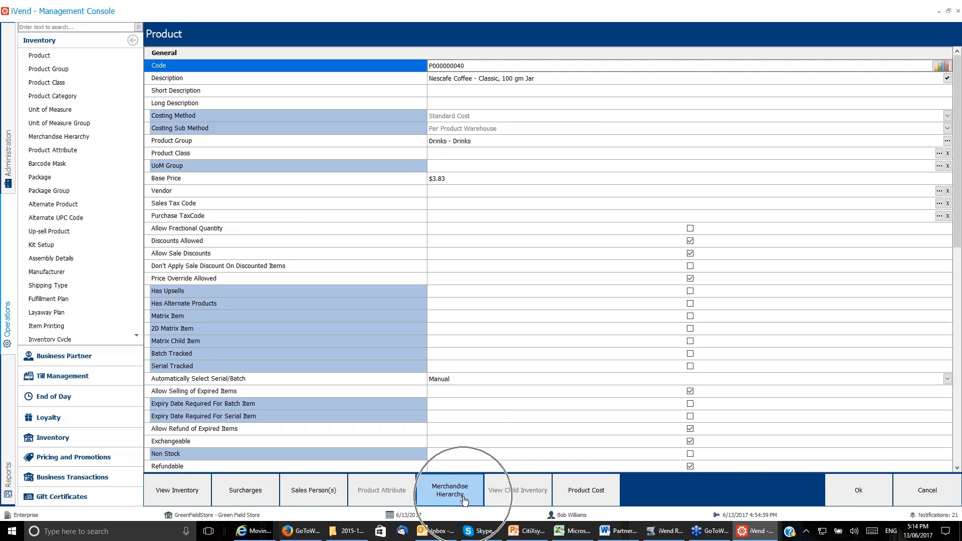
{"action": "left_click", "coordinate": [463, 499]}
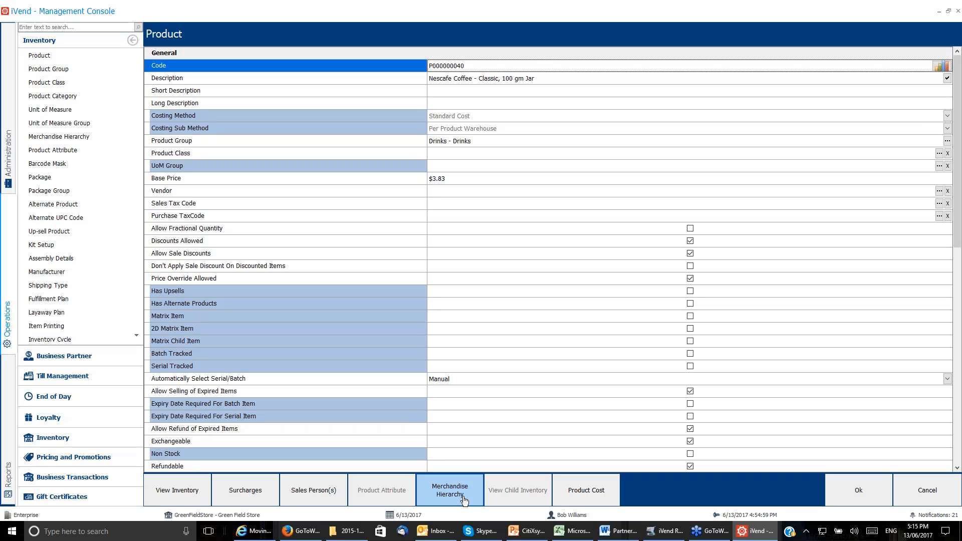
{"action": "left_click", "coordinate": [464, 499]}
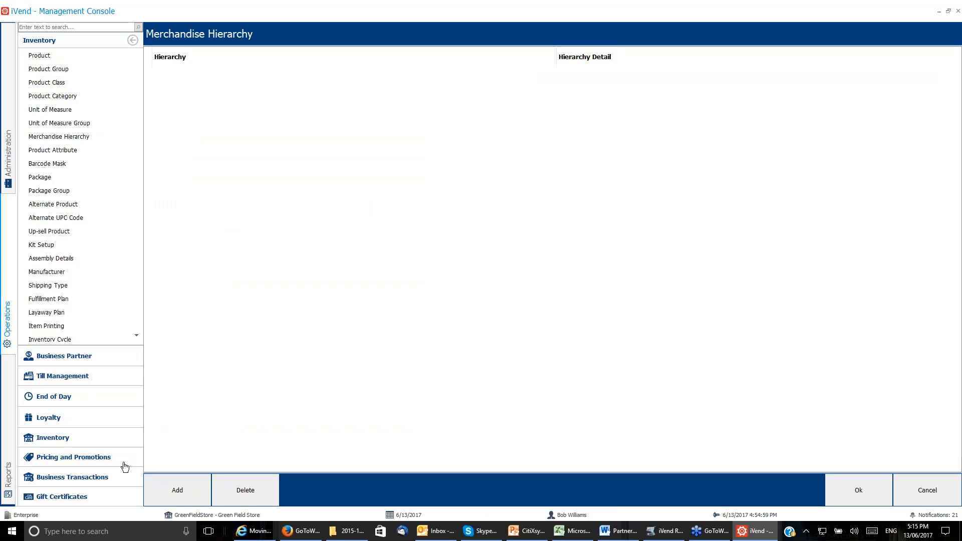
{"action": "left_click", "coordinate": [174, 496]}
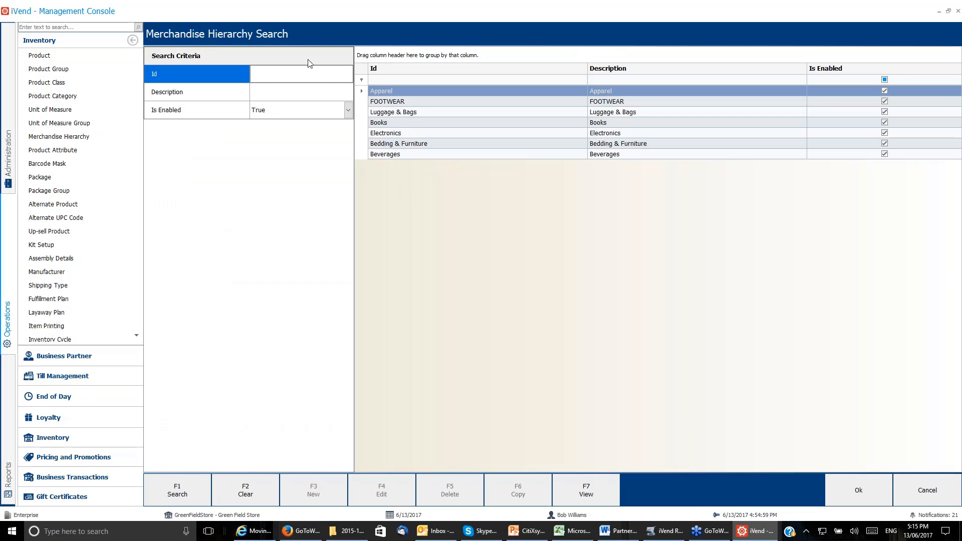
{"action": "left_click", "coordinate": [460, 157]}
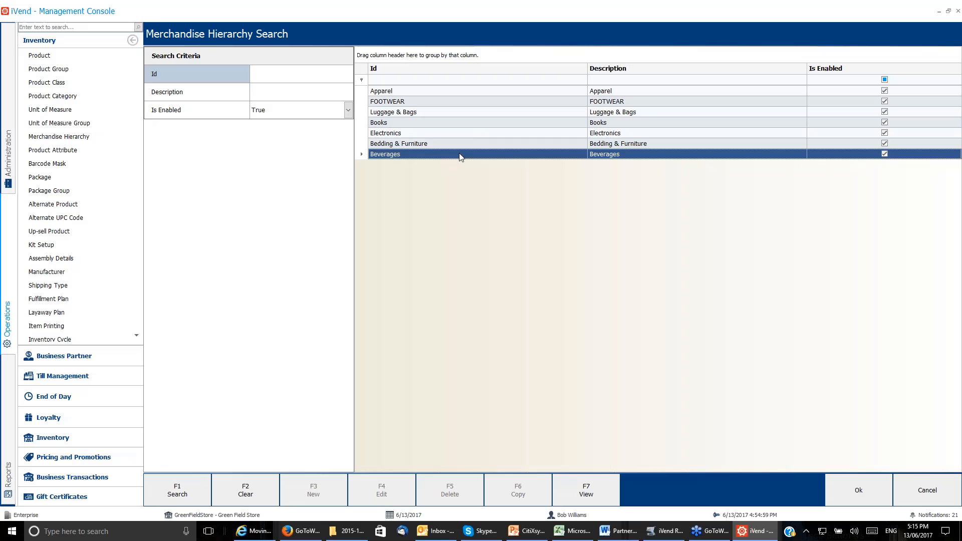
{"action": "left_click", "coordinate": [859, 493]}
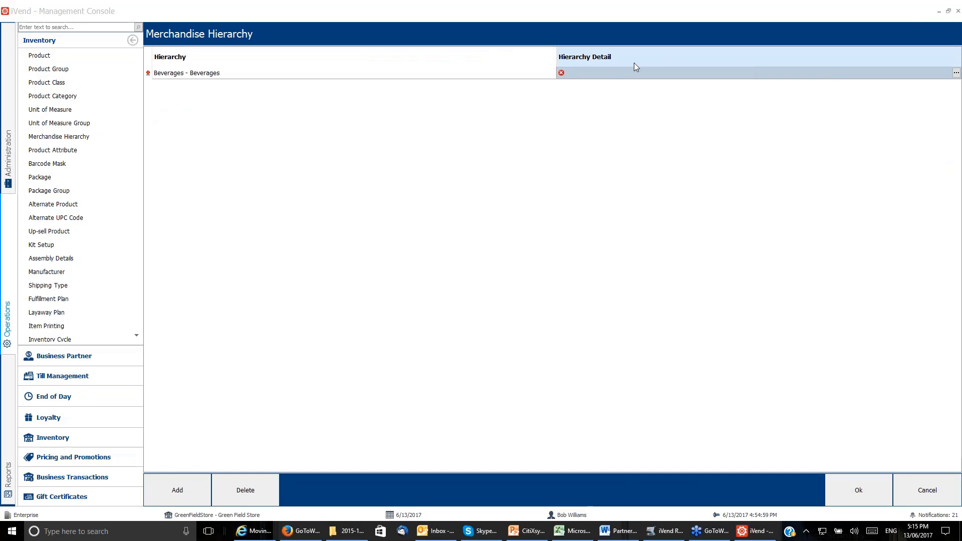
Set the hierarchy detail to Beverages >> Hot >> Coffee and save the Nescafe Coffee product.
{"action": "left_click", "coordinate": [608, 74]}
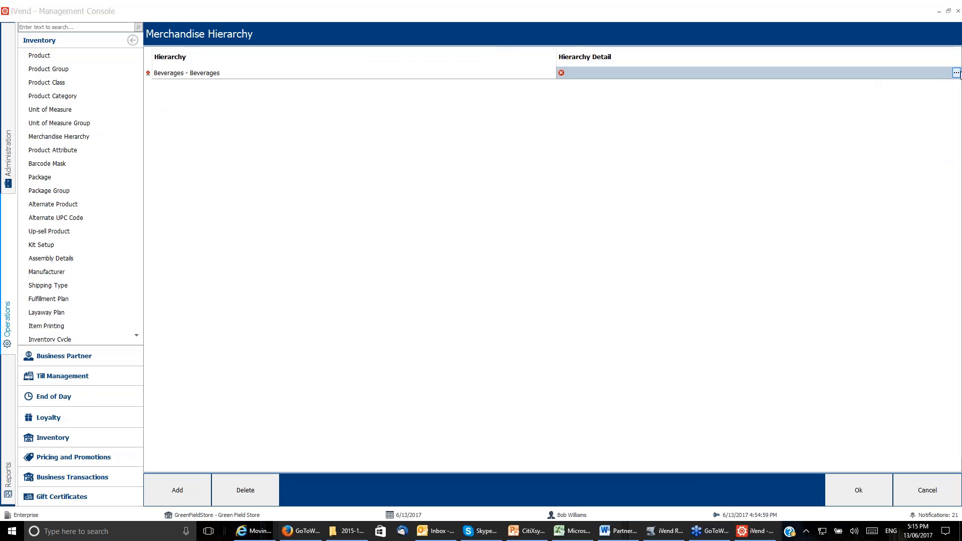
{"action": "left_click", "coordinate": [956, 74]}
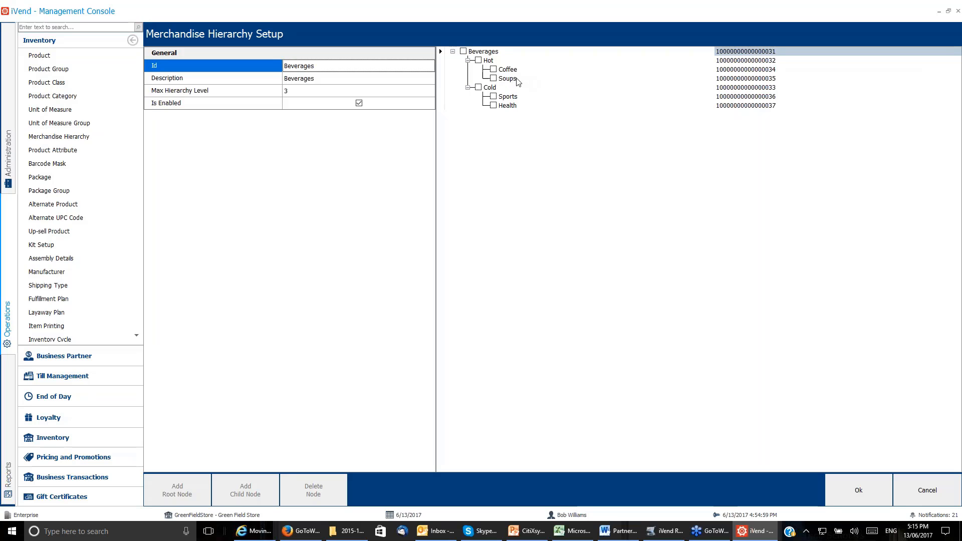
{"action": "left_click", "coordinate": [494, 70]}
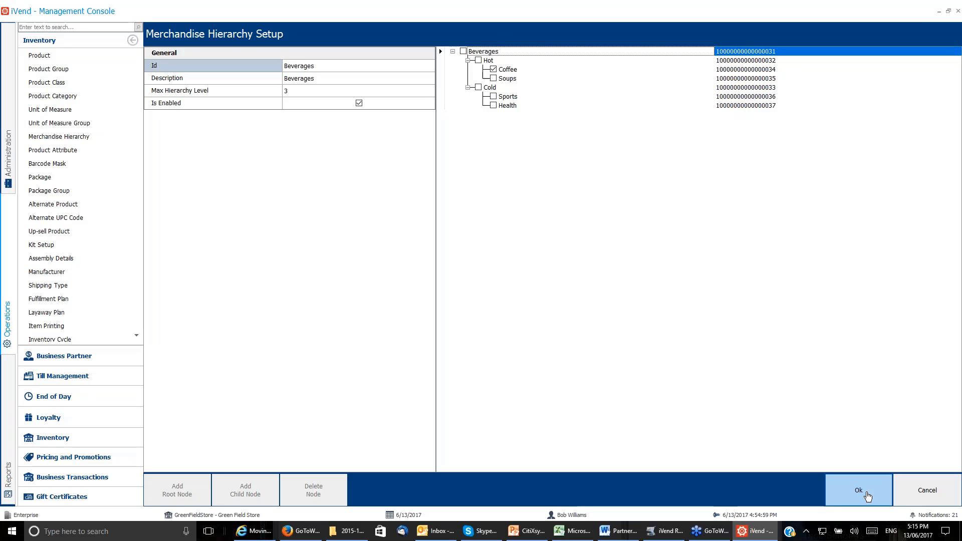
{"action": "left_click", "coordinate": [867, 496]}
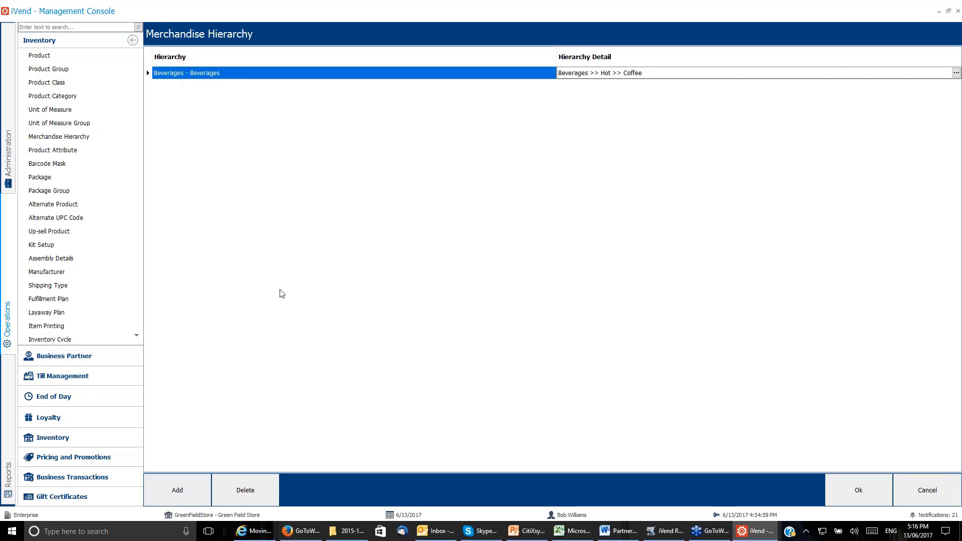
{"action": "left_click", "coordinate": [261, 491]}
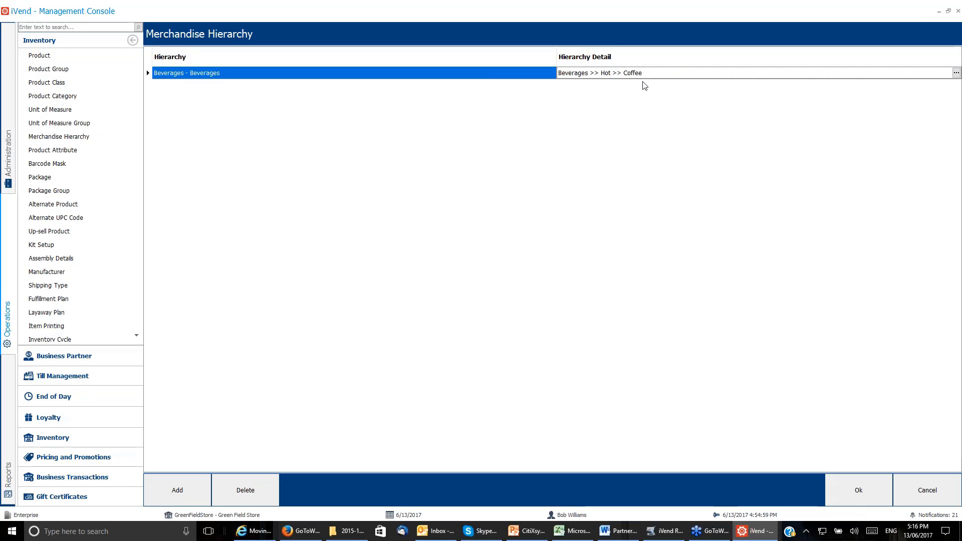
{"action": "left_click", "coordinate": [884, 496]}
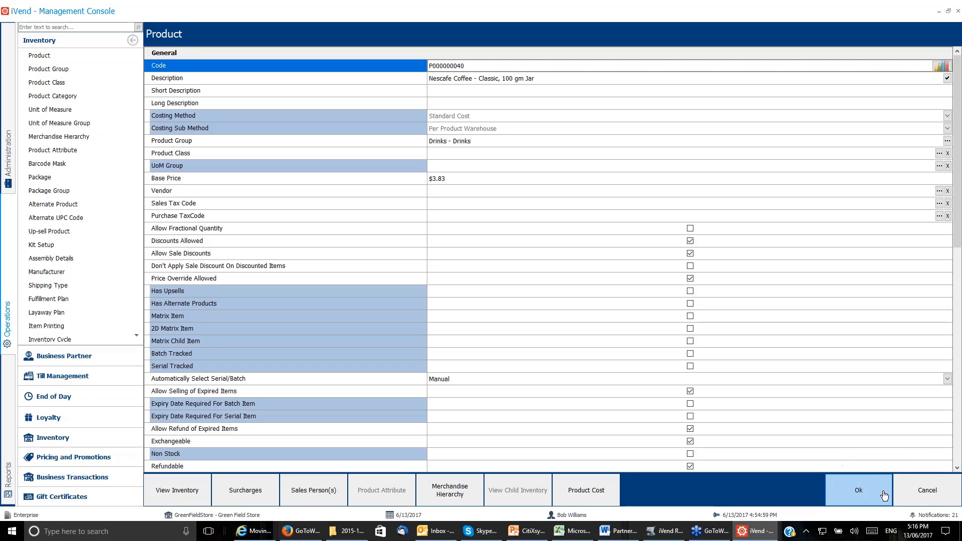
{"action": "left_click", "coordinate": [884, 496]}
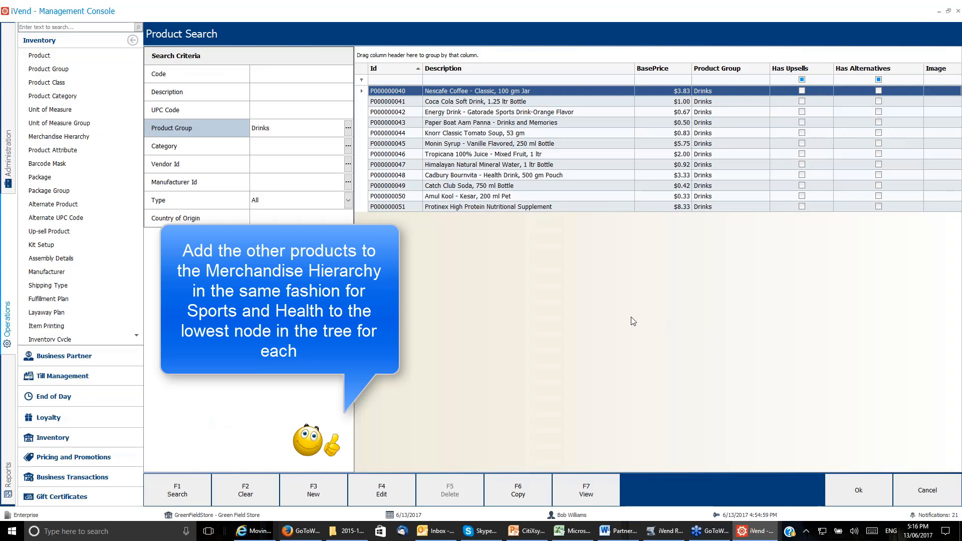
Edit the Knorr Classic Tomato Soup, 53 gm product and add the Beverages hierarchy to its merchandise hierarchy list.
{"action": "left_click", "coordinate": [415, 133]}
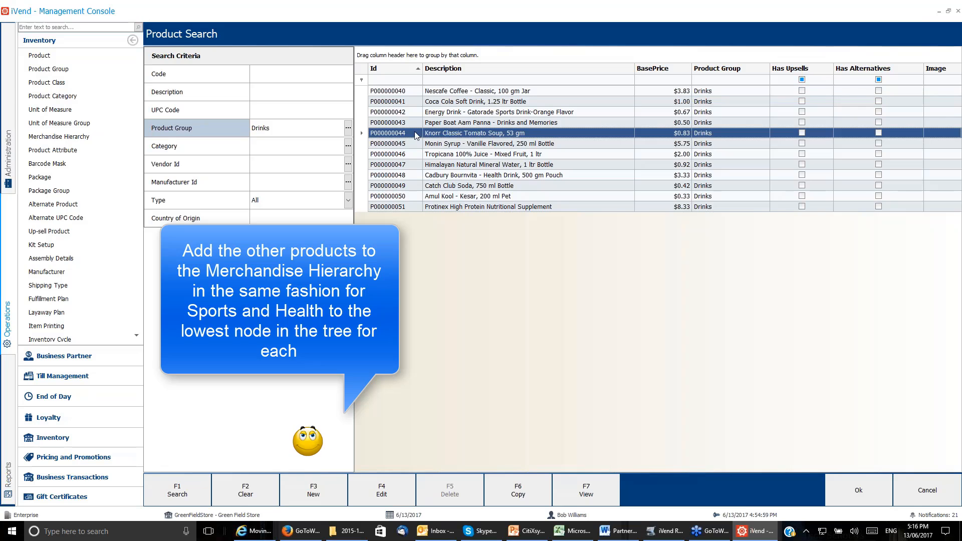
{"action": "left_click", "coordinate": [381, 489]}
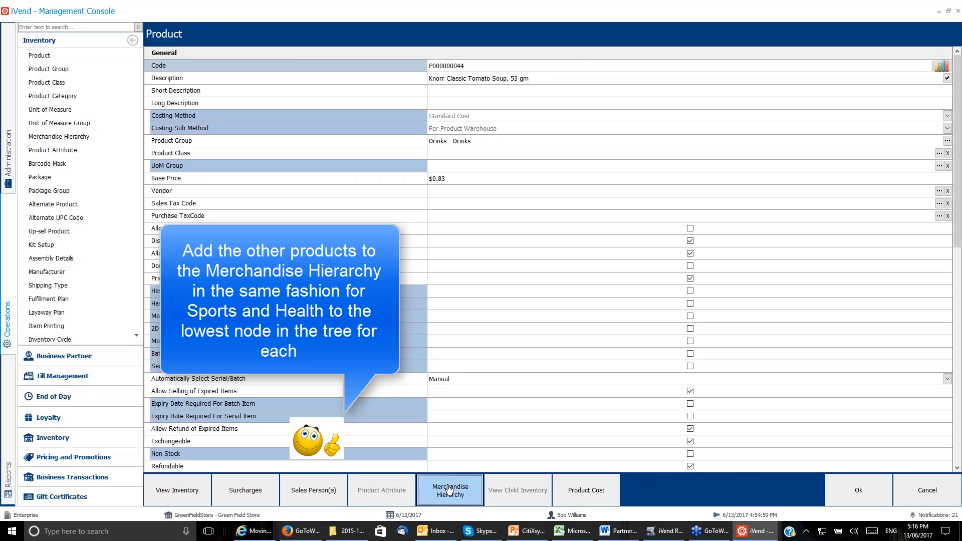
{"action": "left_click", "coordinate": [623, 489]}
{"action": "left_click", "coordinate": [178, 490]}
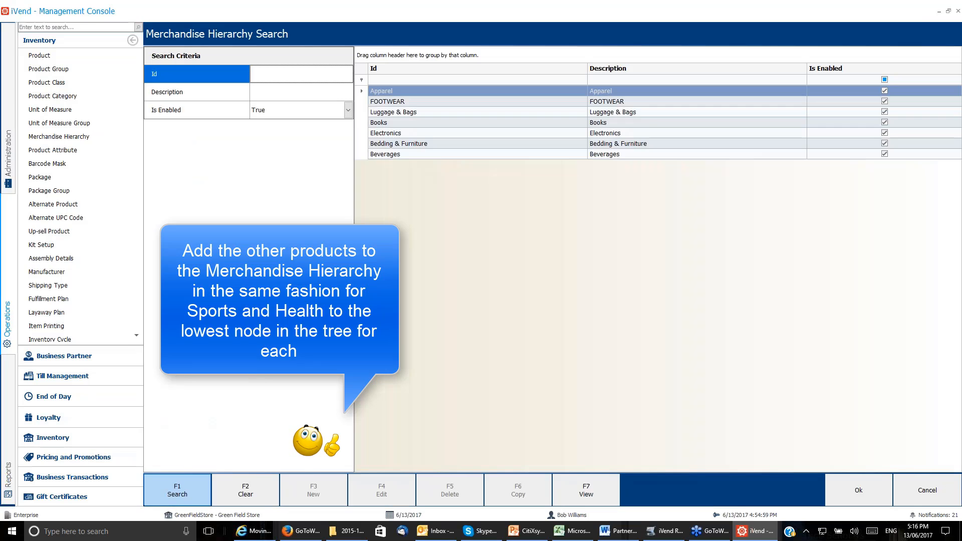
{"action": "left_click", "coordinate": [512, 157]}
{"action": "left_click", "coordinate": [858, 490]}
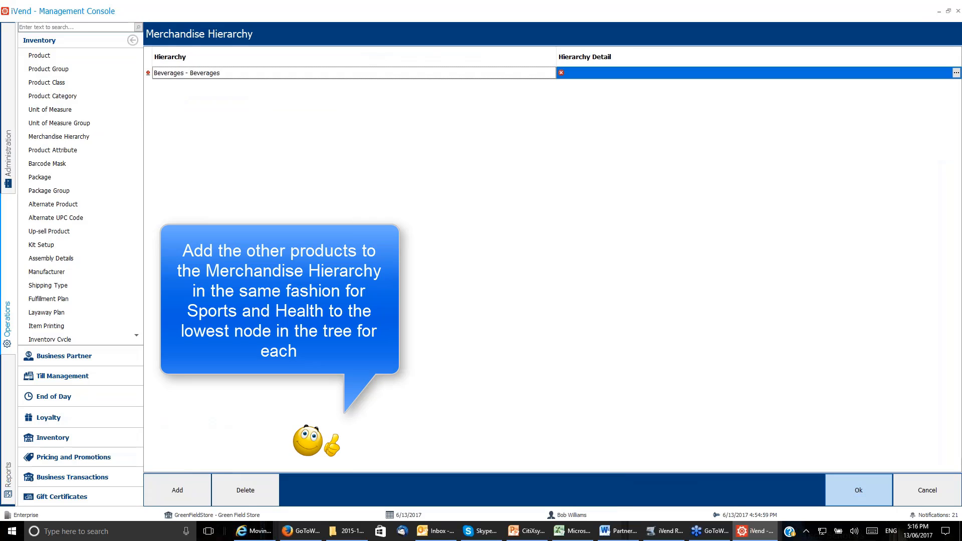
Set the hierarchy detail to Beverages >> Hot >> Soups and save the Knorr Classic Tomato Soup product.
{"action": "left_click", "coordinate": [955, 73]}
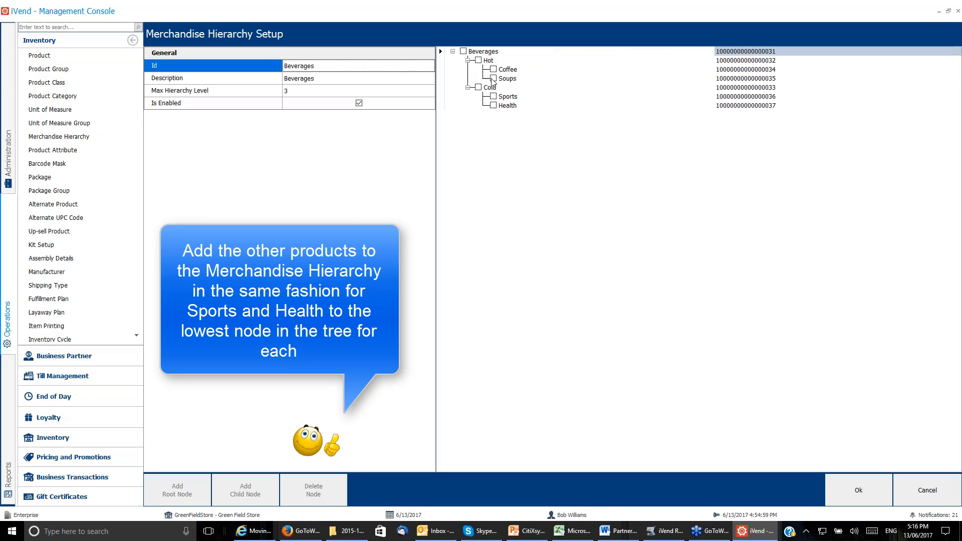
{"action": "left_click", "coordinate": [858, 490]}
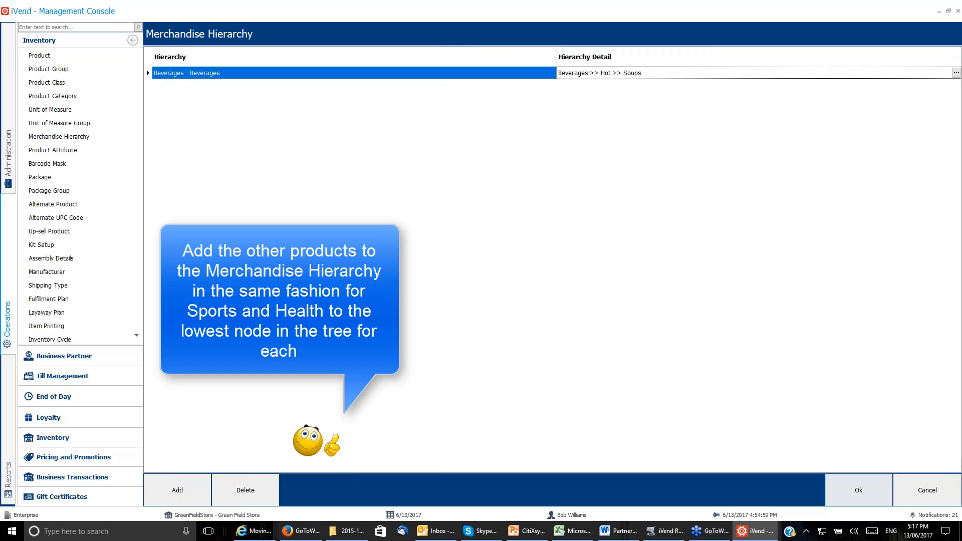
{"action": "left_click", "coordinate": [858, 490]}
{"action": "left_click", "coordinate": [858, 490]}
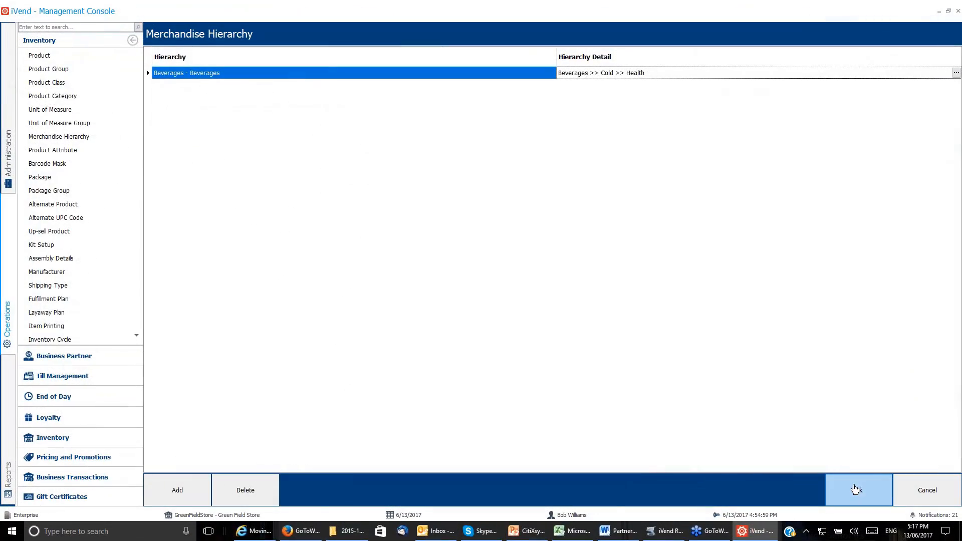
Save the Beverages >> Cold >> Health assignment for Protinex High Protein Nutritional Supplement and close the product search.
{"action": "left_click", "coordinate": [855, 489]}
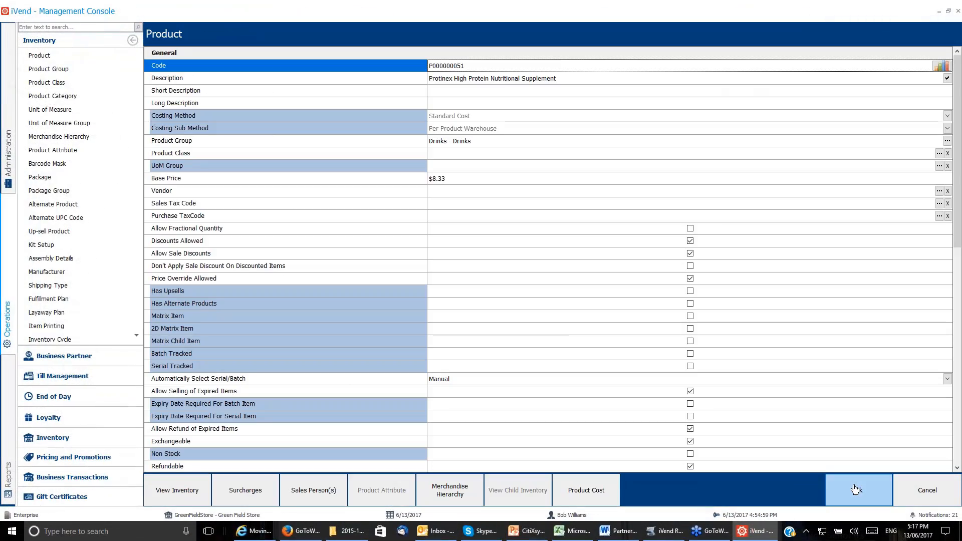
{"action": "left_click", "coordinate": [856, 490]}
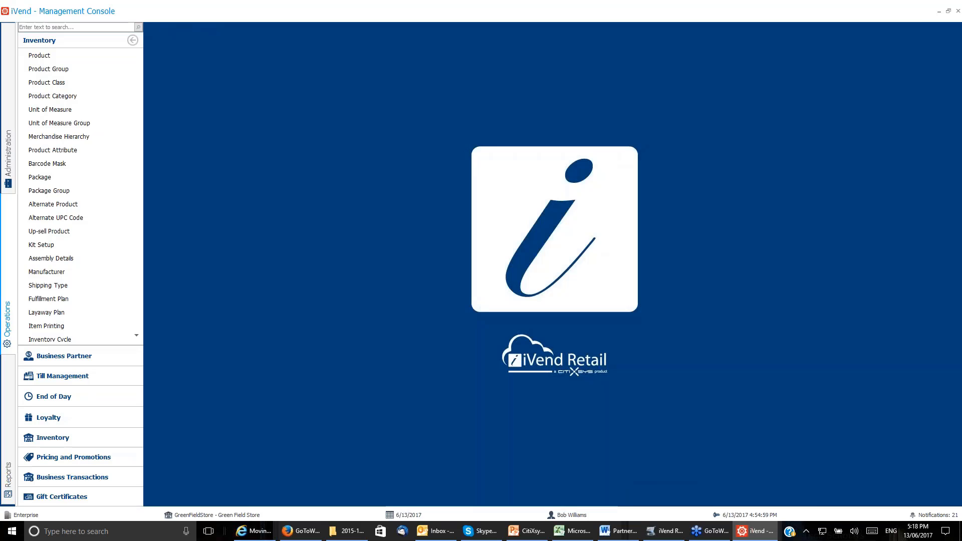
{"action": "left_click", "coordinate": [907, 502]}
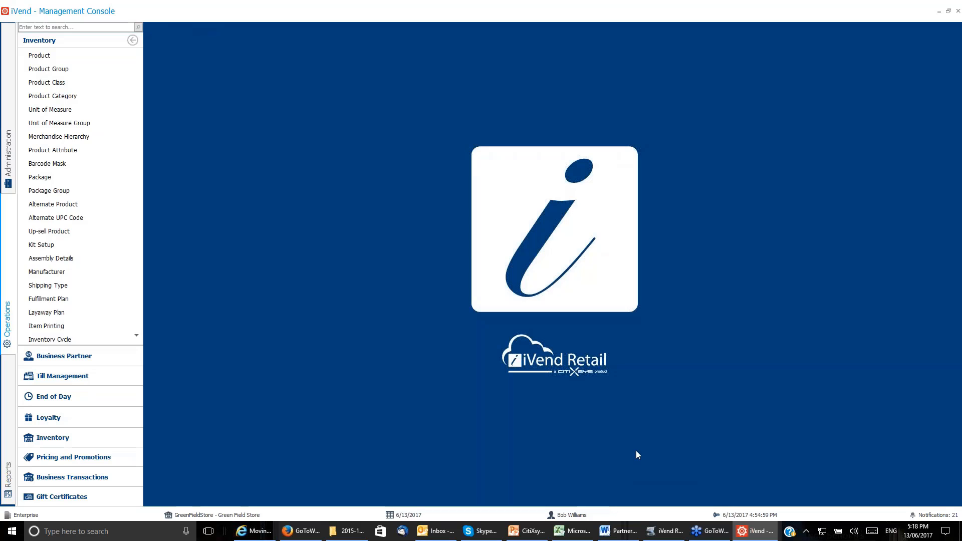
Switch to the iVend Retail - Point of Sale application.
{"action": "mouse_move", "coordinate": [660, 530]}
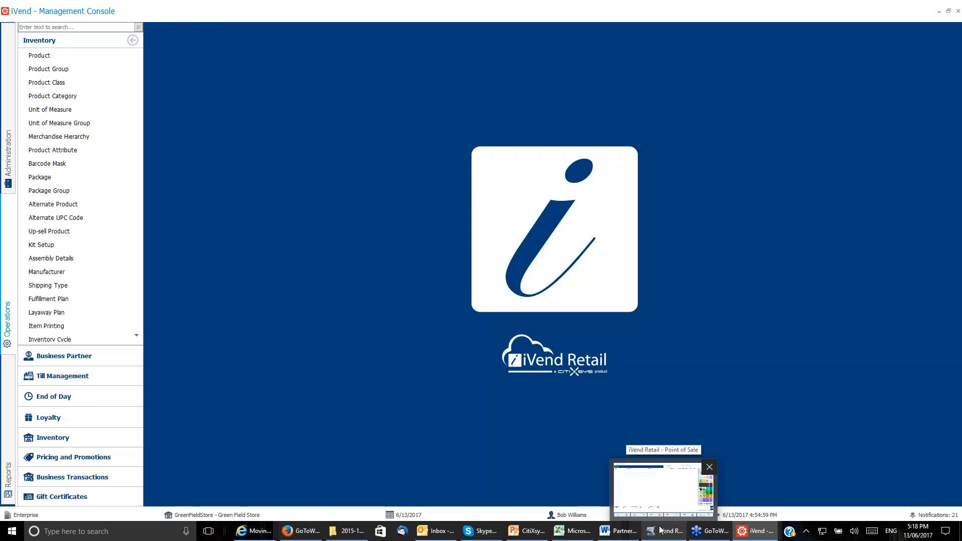
{"action": "left_click", "coordinate": [660, 530]}
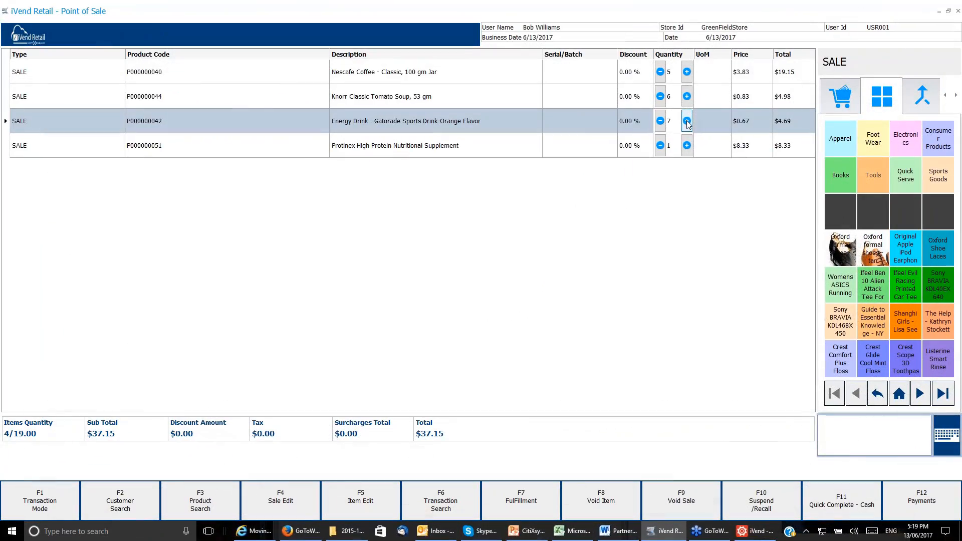
Raise the Protinex High Protein Nutritional Supplement quantity to 5 and complete the sale with quick cash payment.
{"action": "left_click", "coordinate": [688, 150]}
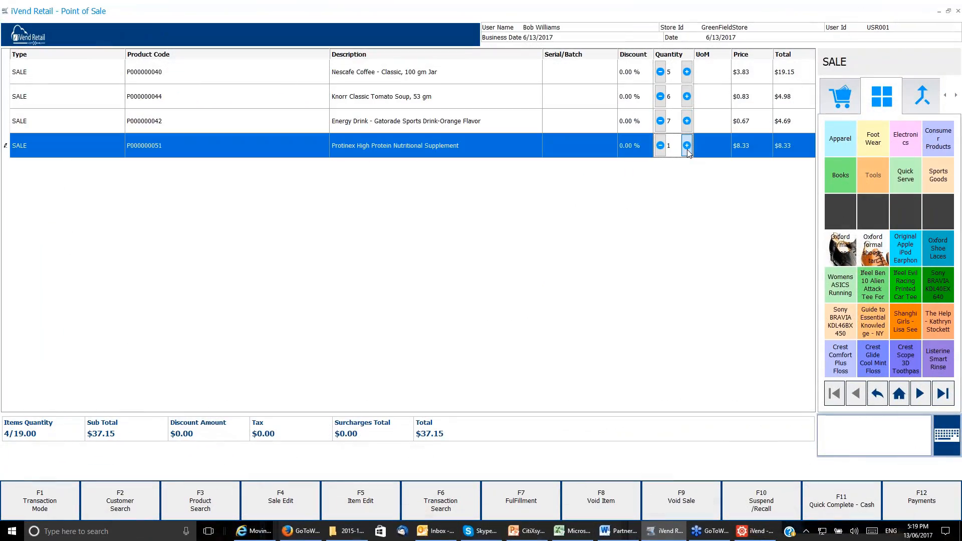
{"action": "left_click", "coordinate": [687, 150]}
{"action": "left_click", "coordinate": [687, 150]}
{"action": "left_click", "coordinate": [687, 150]}
{"action": "left_click", "coordinate": [687, 150]}
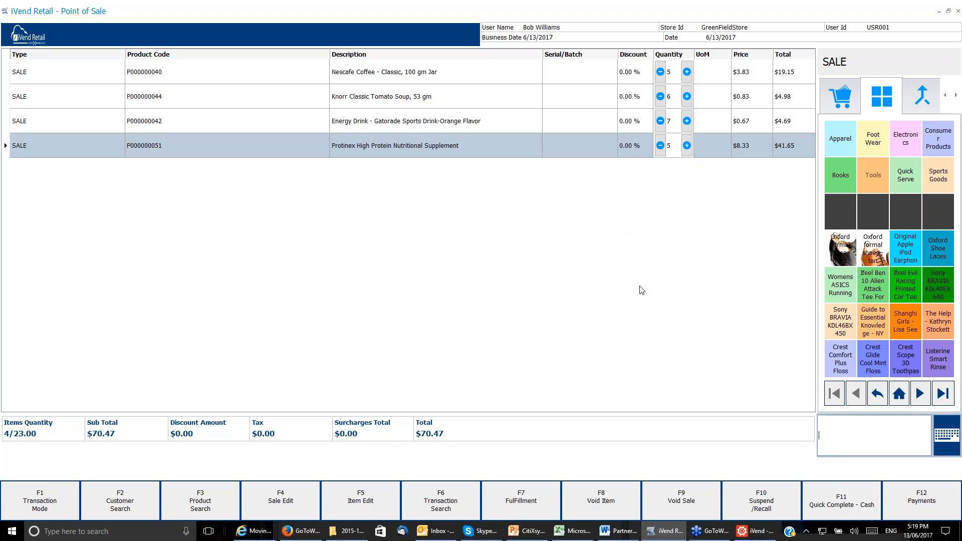
{"action": "left_click", "coordinate": [848, 505]}
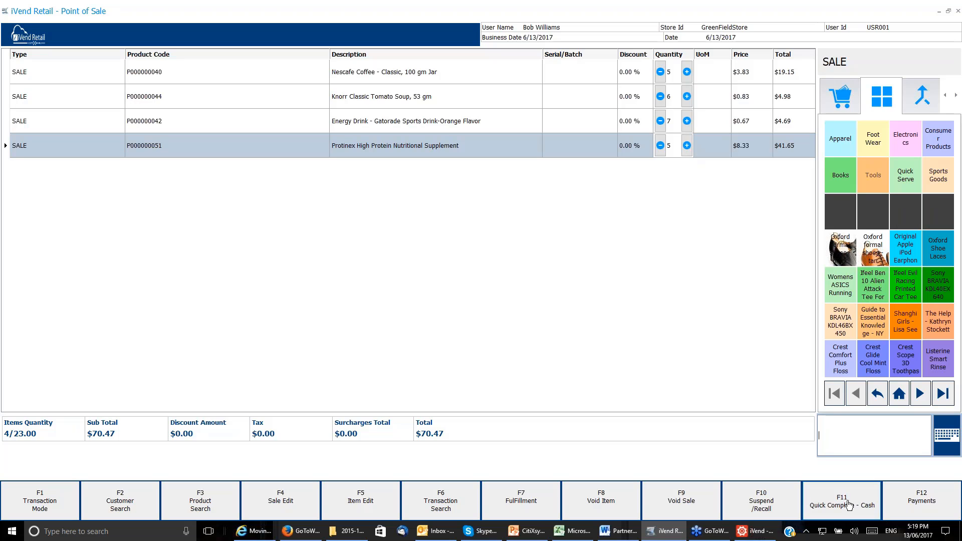
{"action": "left_click", "coordinate": [515, 239]}
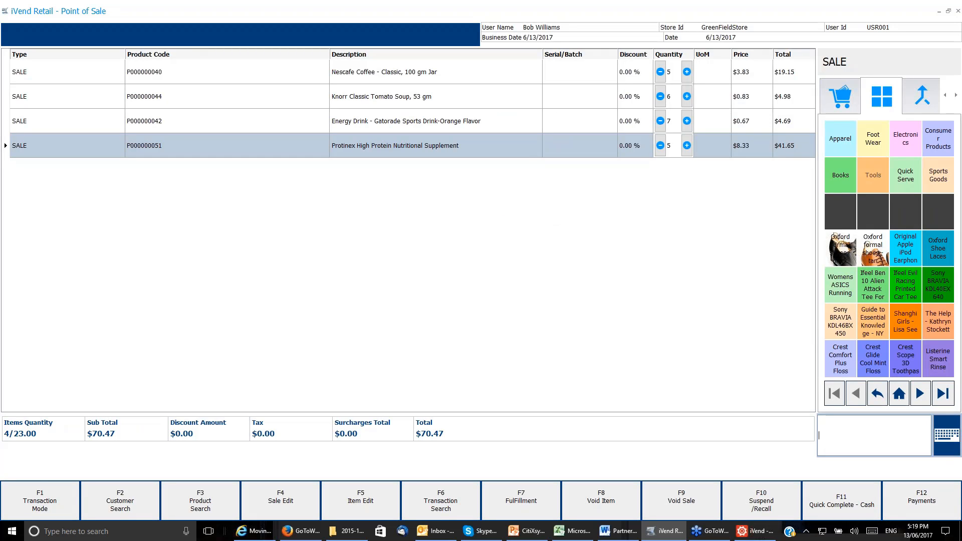
Switch to the iVend Management Console and open the Merchandise Sales dashboard from the reports.
{"action": "left_click", "coordinate": [757, 532]}
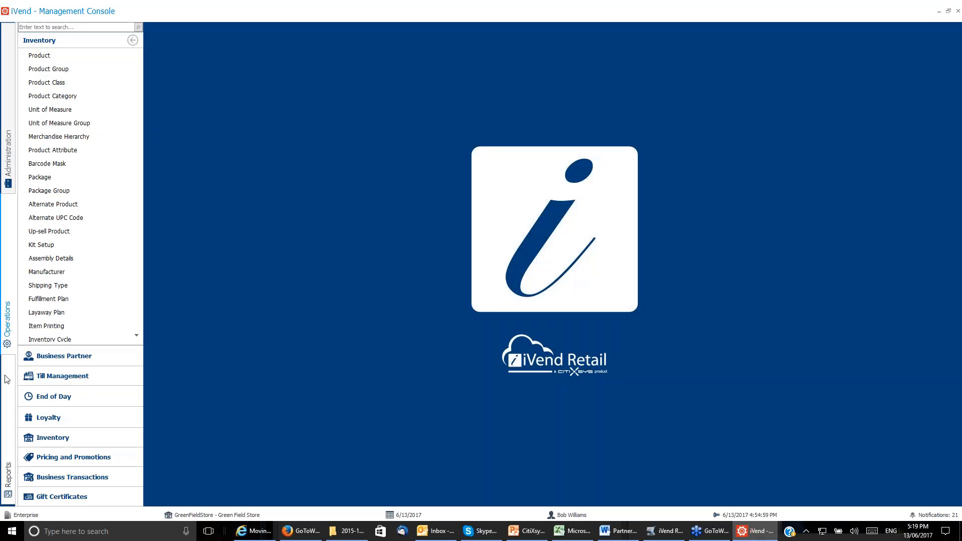
{"action": "left_click", "coordinate": [7, 400]}
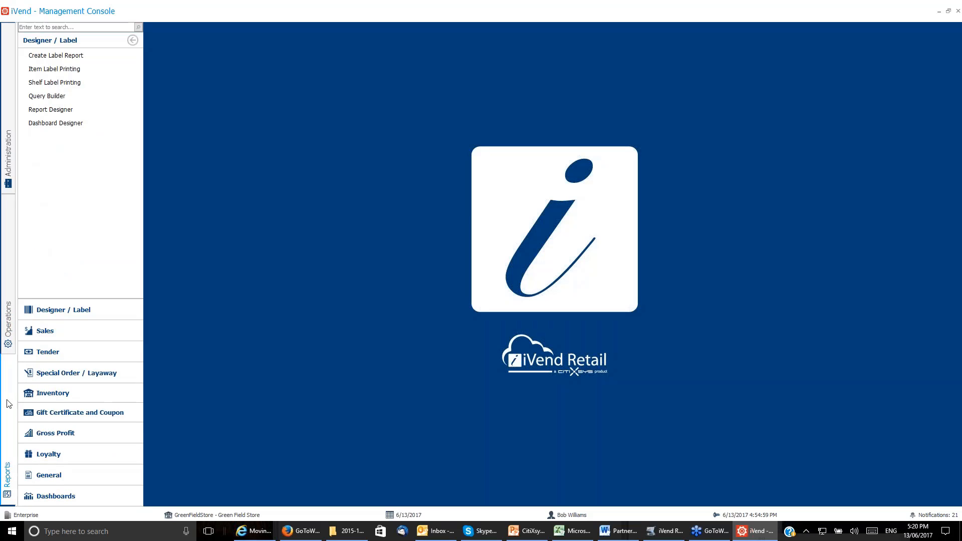
{"action": "left_click", "coordinate": [48, 497]}
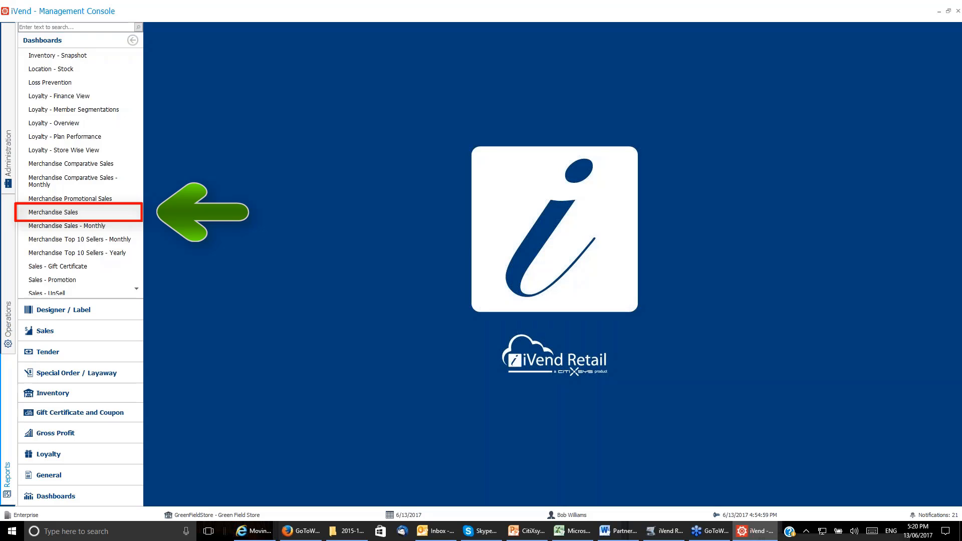
{"action": "left_click", "coordinate": [80, 212]}
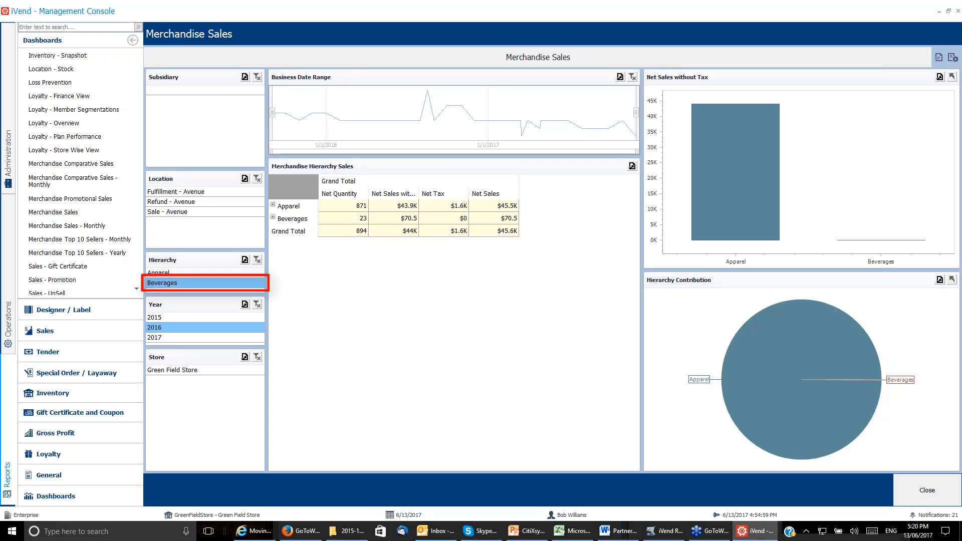
Expand the Beverages hierarchy sales down through its Cold and Hot levels to examine the breakdown.
{"action": "left_click", "coordinate": [273, 218]}
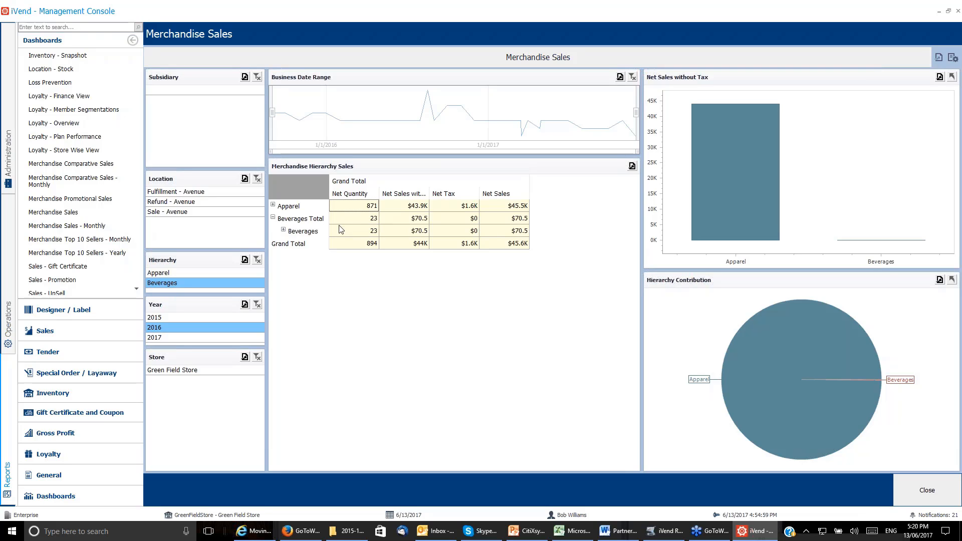
{"action": "left_click", "coordinate": [283, 229]}
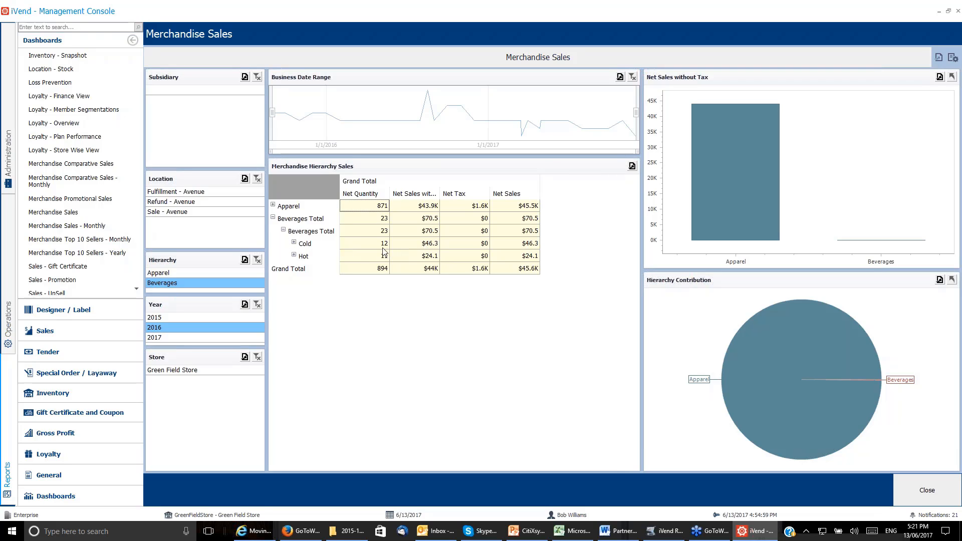
{"action": "left_click", "coordinate": [294, 243]}
{"action": "left_click", "coordinate": [294, 281]}
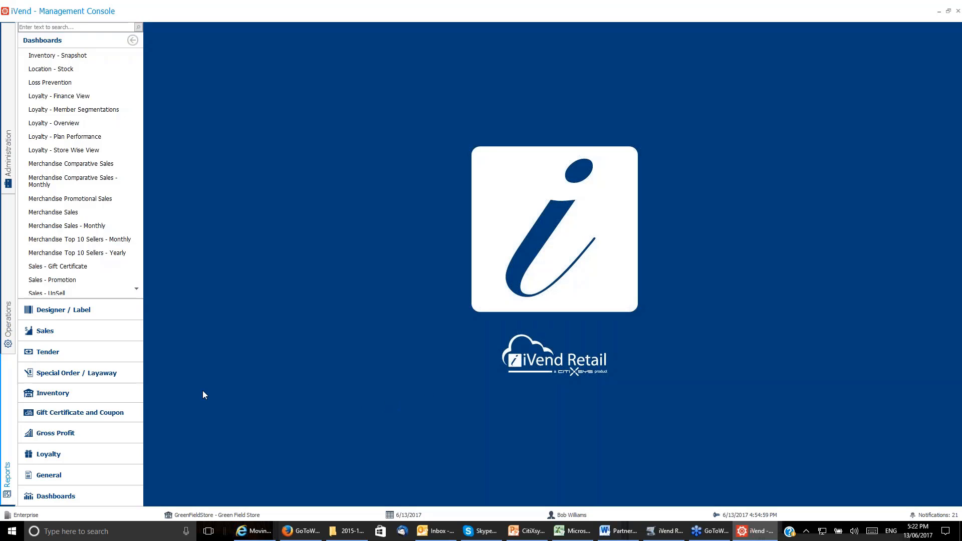
Open the existing product gross margin record PGMCMay17 for editing in Pricing and Promotions.
{"action": "left_click", "coordinate": [7, 283]}
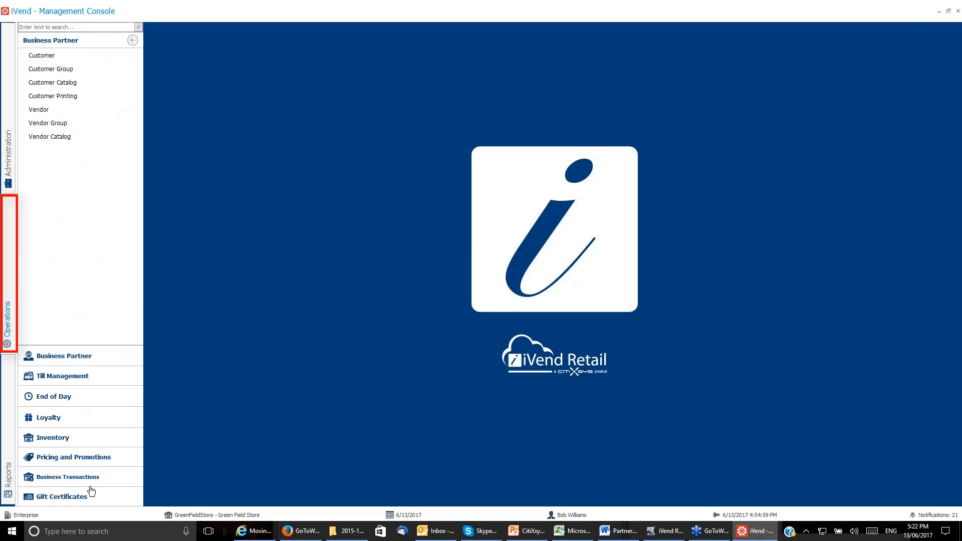
{"action": "left_click", "coordinate": [106, 459]}
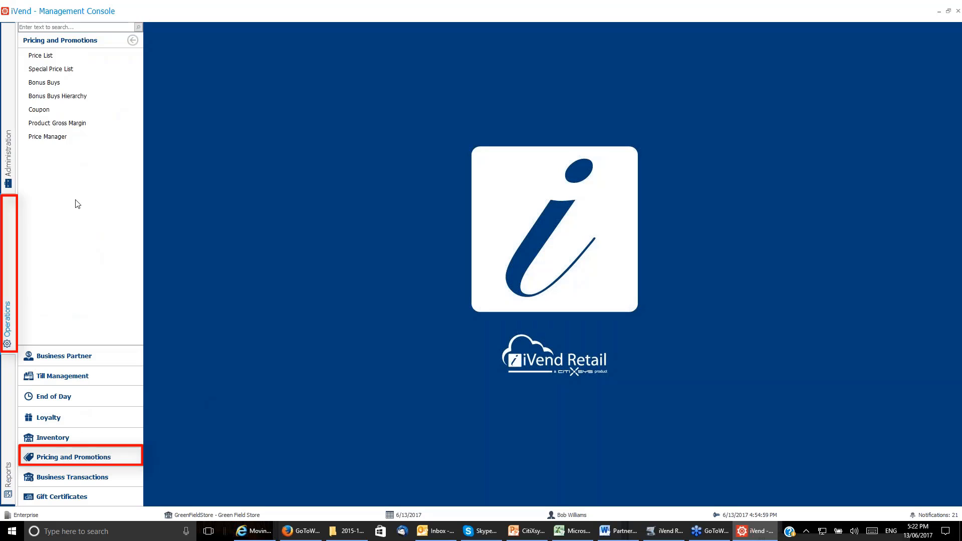
{"action": "left_click", "coordinate": [102, 126]}
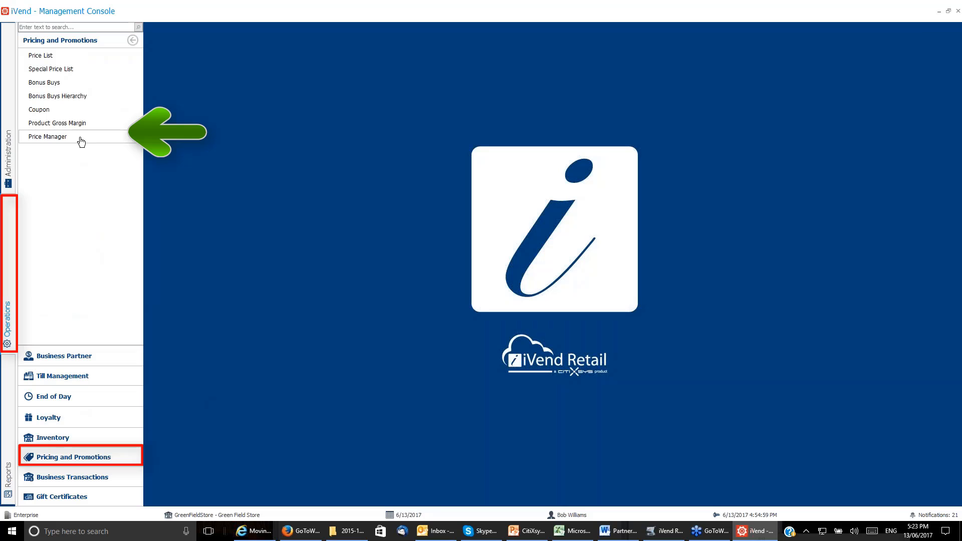
{"action": "left_click", "coordinate": [104, 123]}
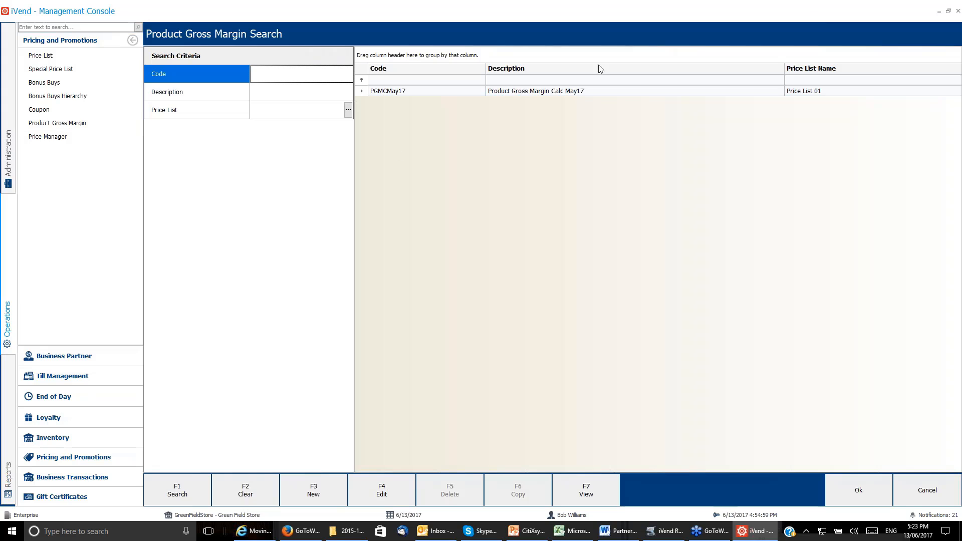
{"action": "left_click", "coordinate": [436, 94]}
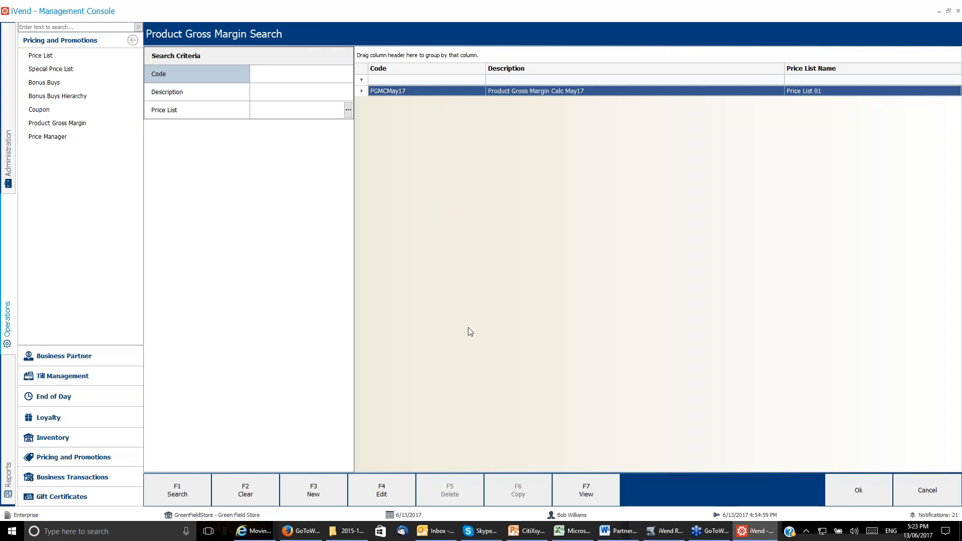
{"action": "left_click", "coordinate": [381, 489]}
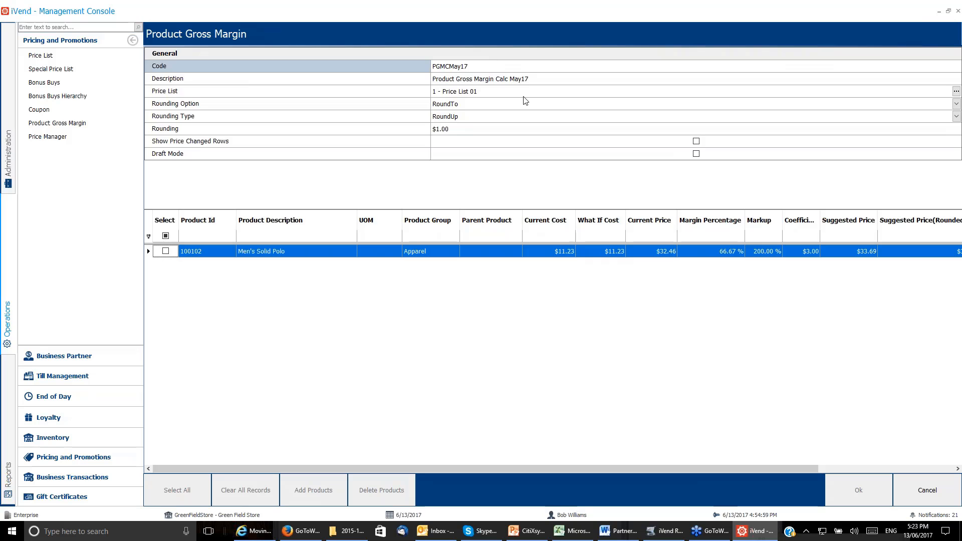
{"action": "left_click", "coordinate": [490, 93]}
{"action": "left_click", "coordinate": [696, 155]}
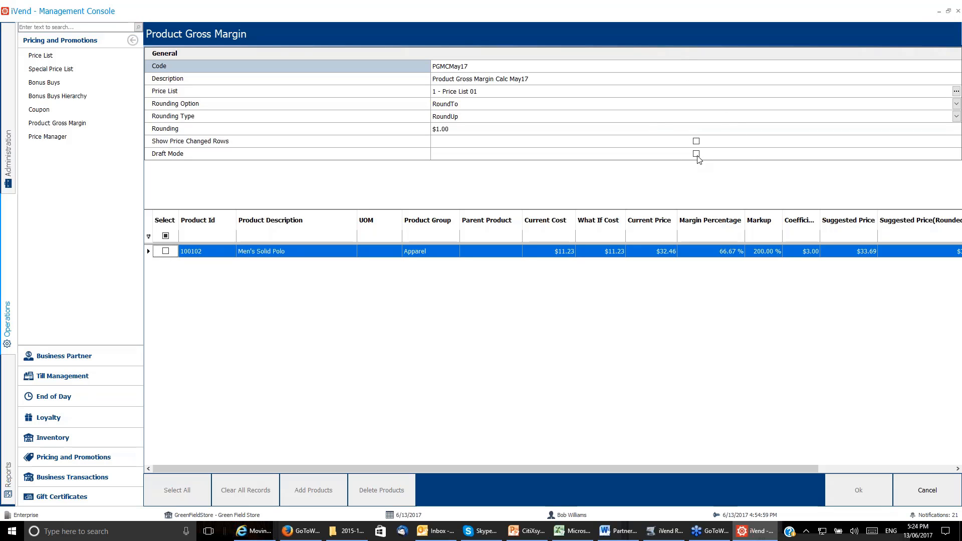
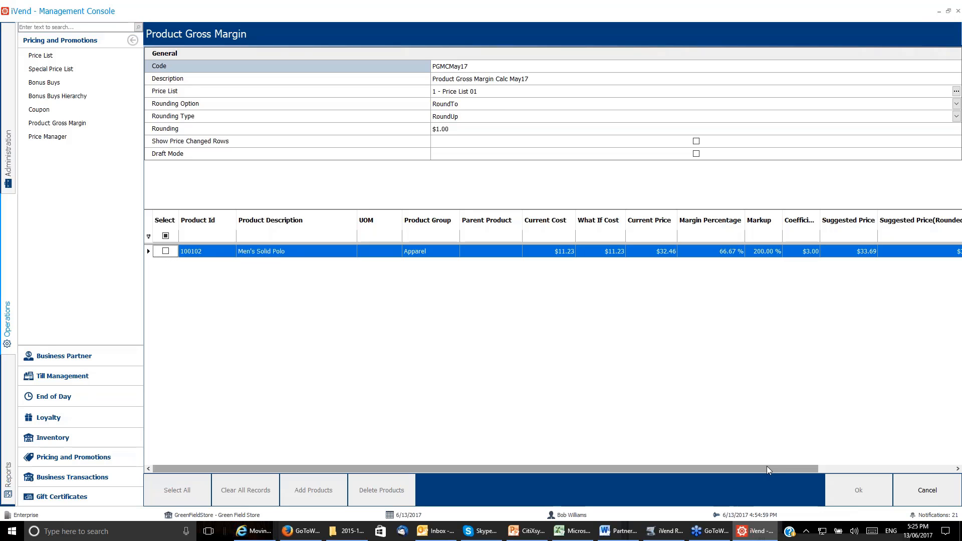
Check the rounded suggested price for Men's Solid Polo in record PGMCMay17, and close the record.
{"action": "left_click_drag", "start_coordinate": [766, 467], "coordinate": [927, 493]}
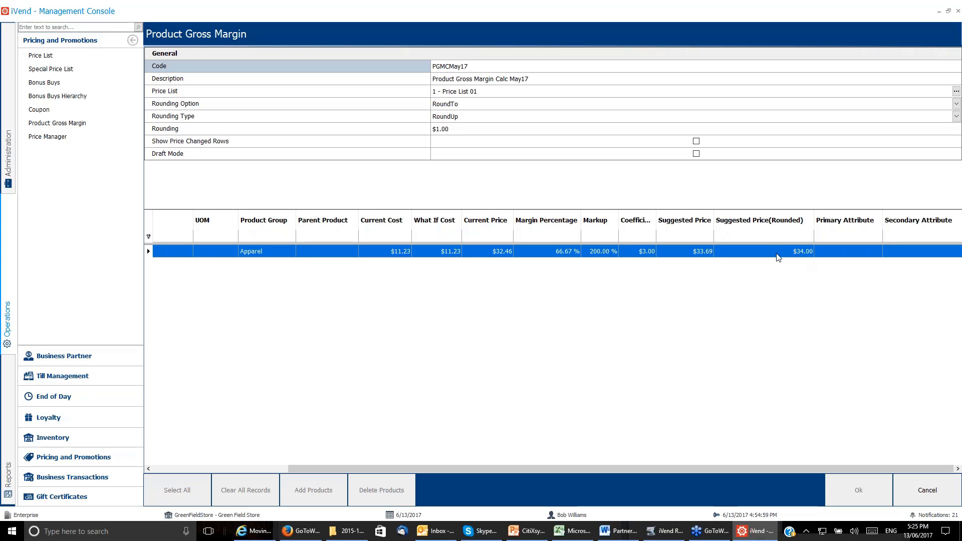
{"action": "left_click", "coordinate": [923, 493]}
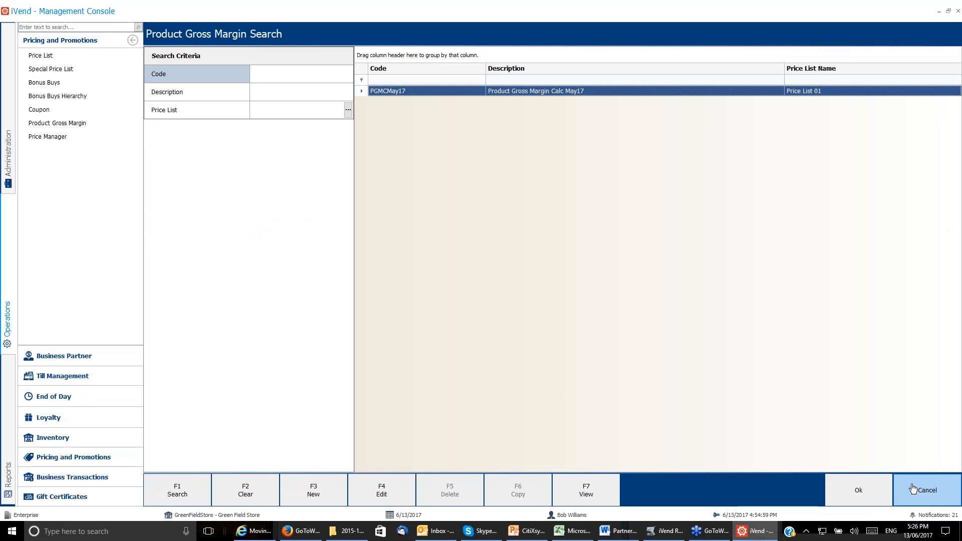
Start a new product gross margin record with code PGMCJun17 and description Product Gross Margin Calculation Jun17.
{"action": "left_click", "coordinate": [313, 489]}
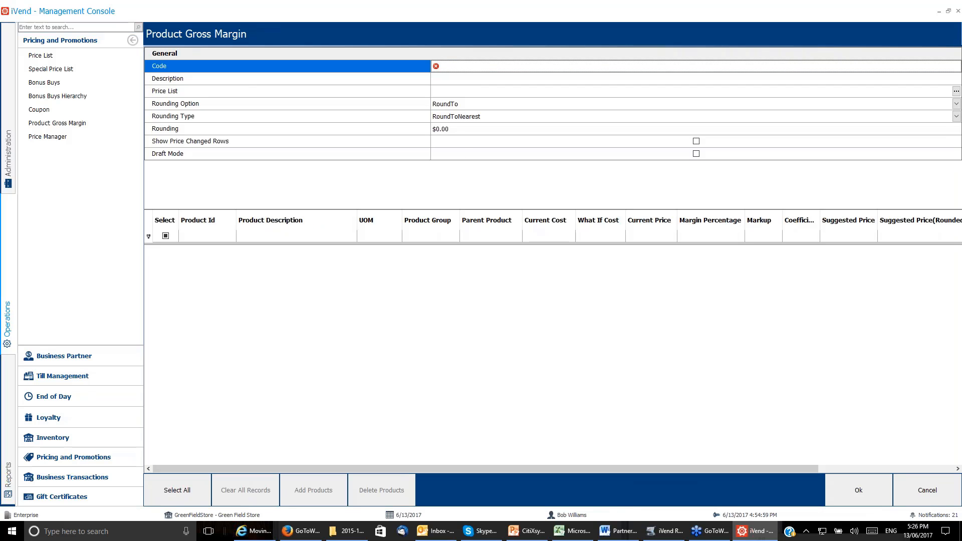
{"action": "type", "text": "PGMCJun17"}
{"action": "key", "text": "Tab"}
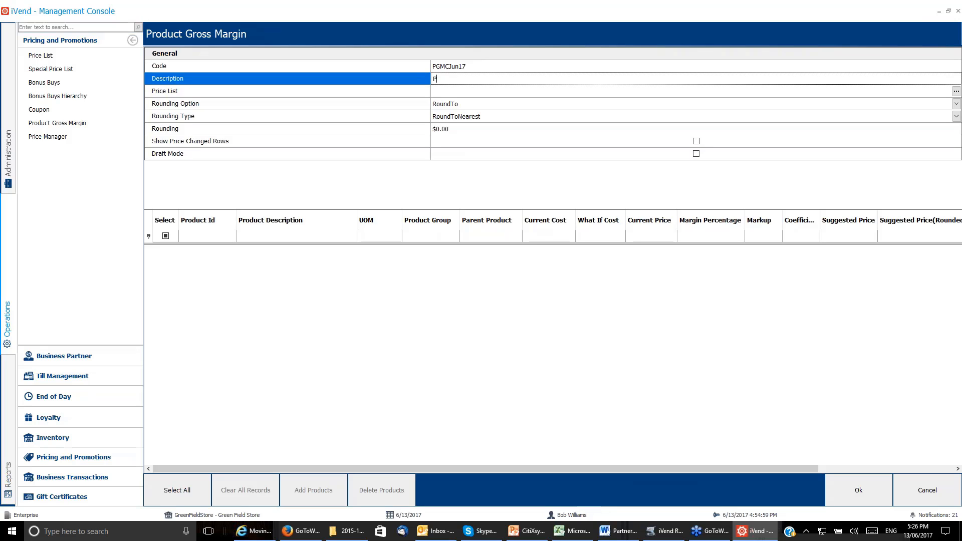
{"action": "type", "text": "Product Gross Margin Calculation Jun17"}
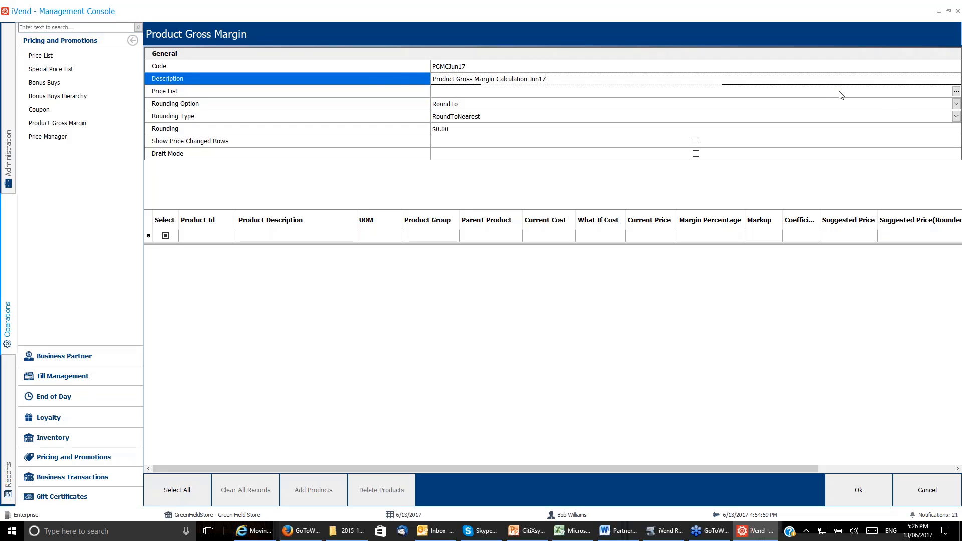
Assign Price List 01 as the price list of the PGMCJun17 record.
{"action": "left_click", "coordinate": [956, 92]}
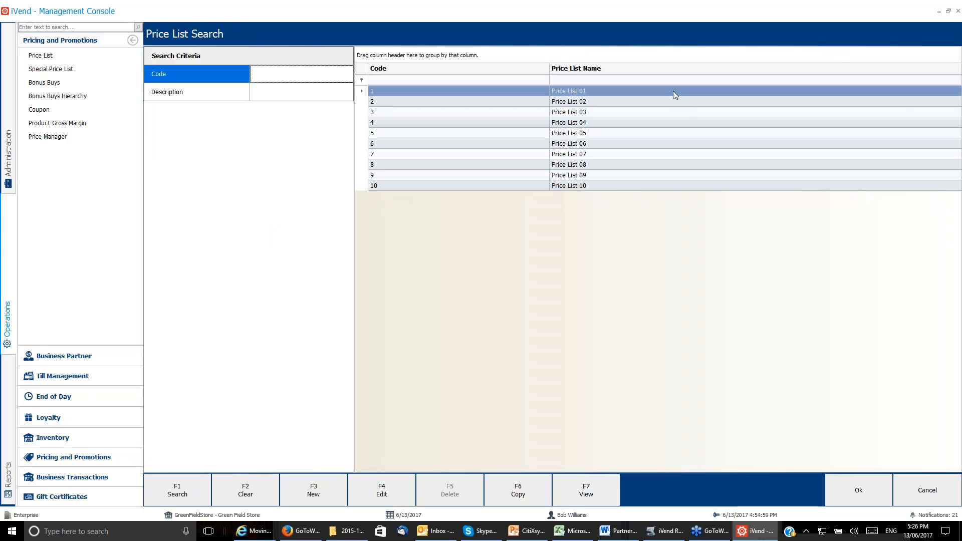
{"action": "left_click", "coordinate": [675, 91]}
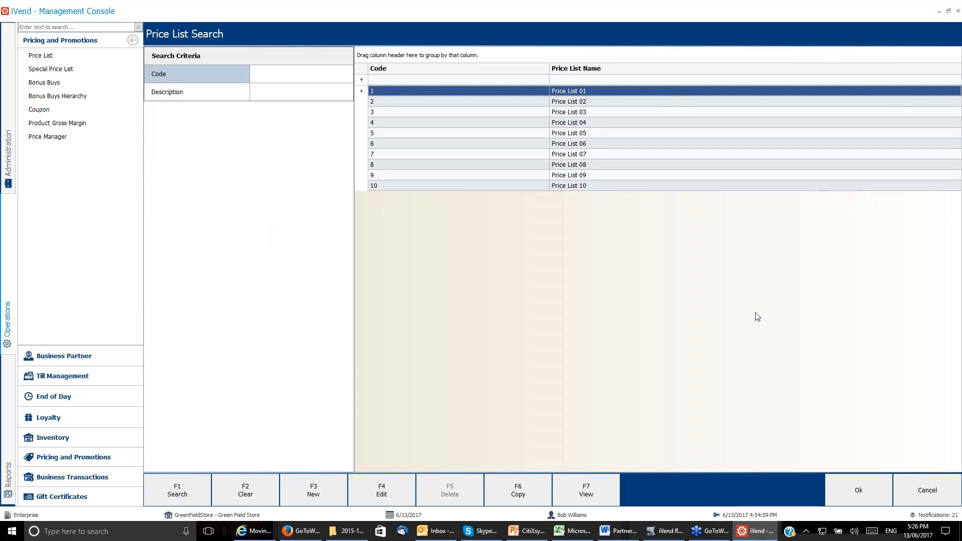
{"action": "left_click", "coordinate": [858, 490]}
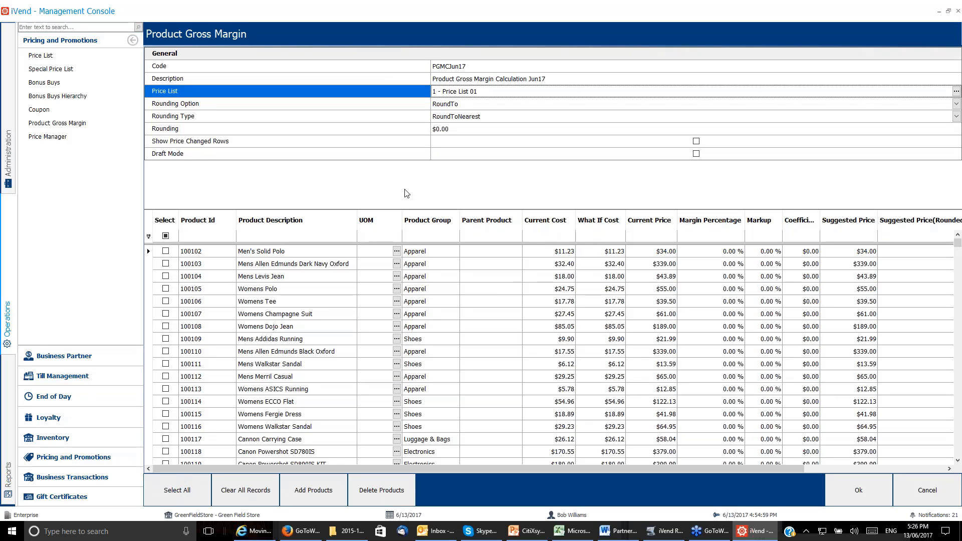
Configure the record's rounding as RoundTo, RoundUp and $1.00, and enable Draft Mode.
{"action": "left_click", "coordinate": [956, 103]}
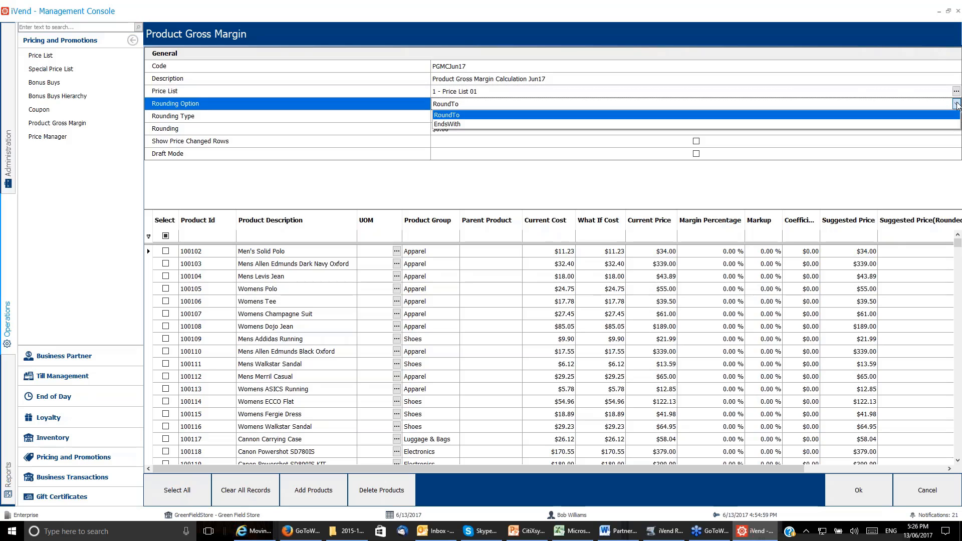
{"action": "left_click", "coordinate": [446, 115]}
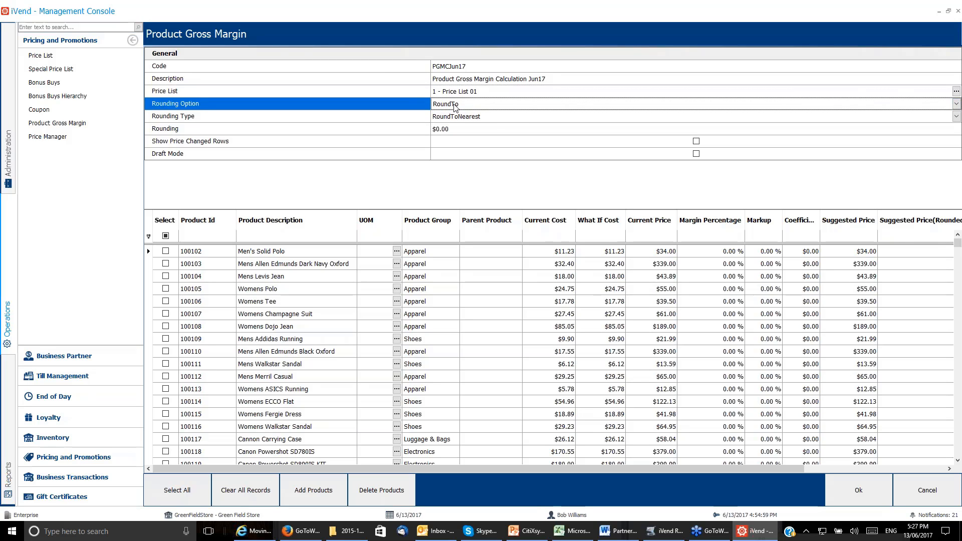
{"action": "left_click", "coordinate": [955, 116]}
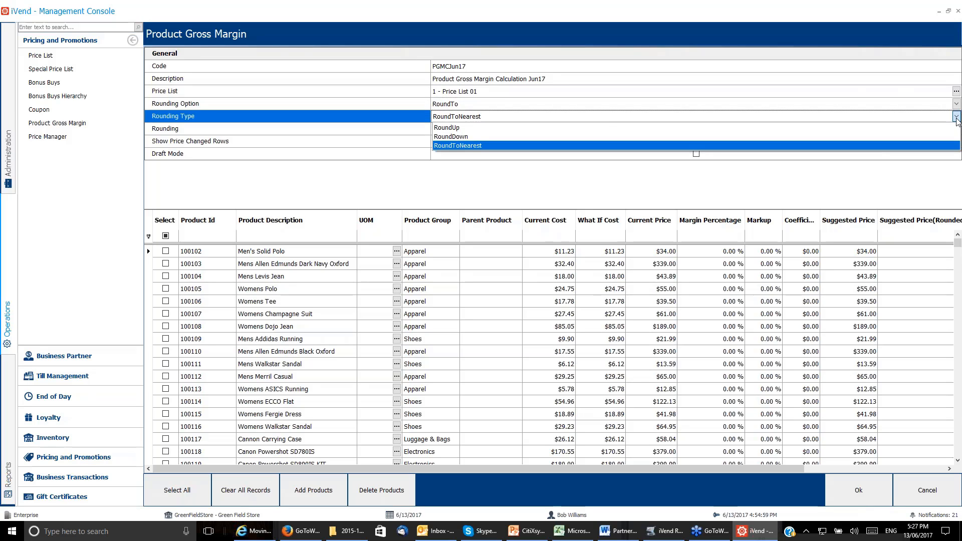
{"action": "left_click", "coordinate": [476, 128]}
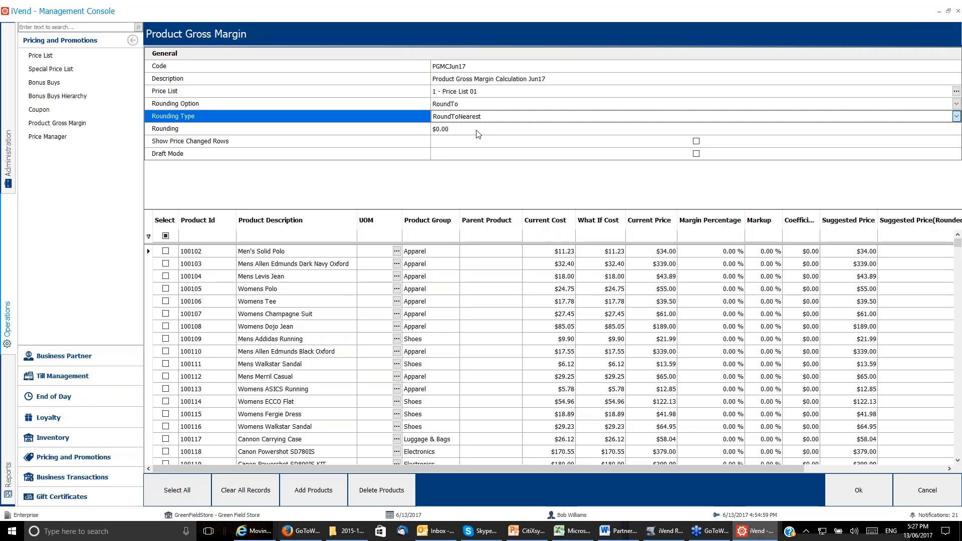
{"action": "left_click", "coordinate": [439, 130]}
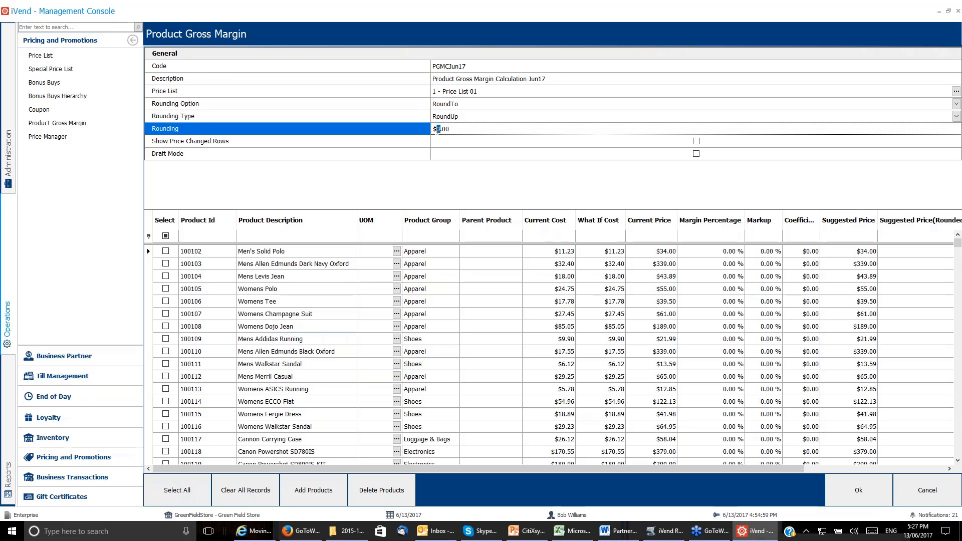
{"action": "left_click", "coordinate": [696, 141]}
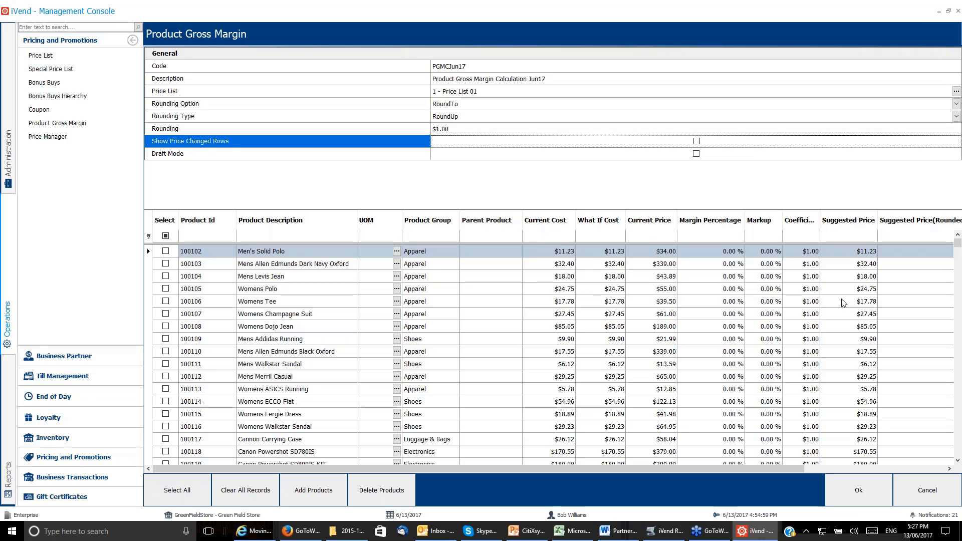
{"action": "left_click", "coordinate": [696, 153]}
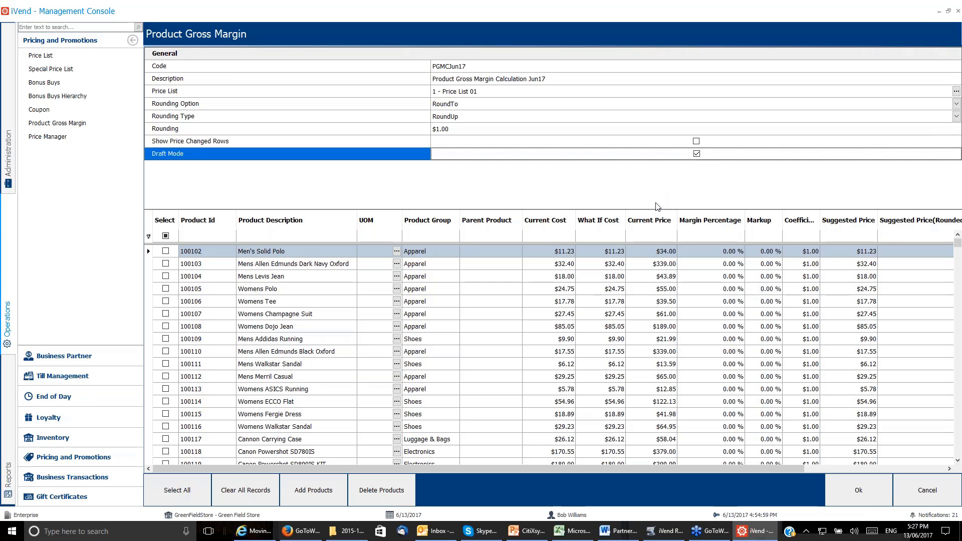
{"action": "left_click", "coordinate": [190, 498]}
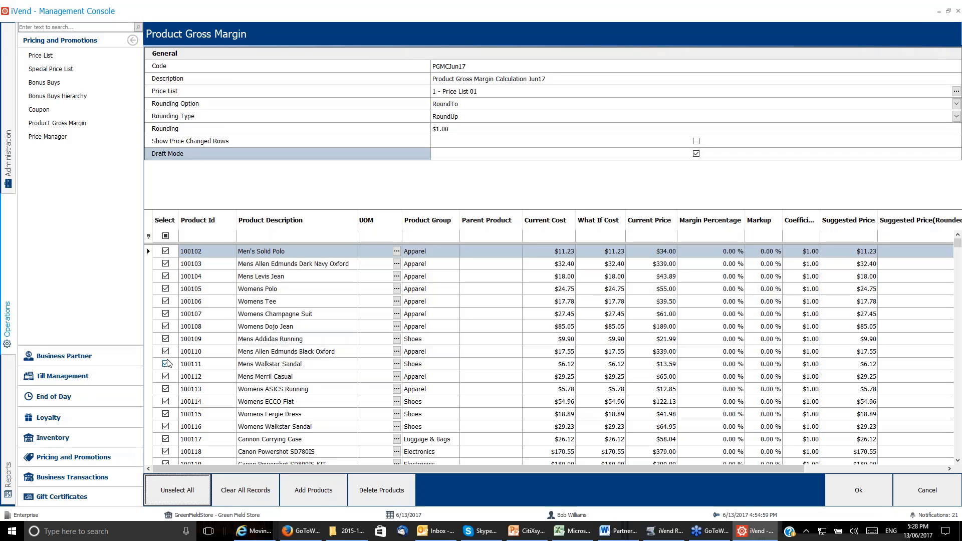
{"action": "left_click", "coordinate": [181, 495]}
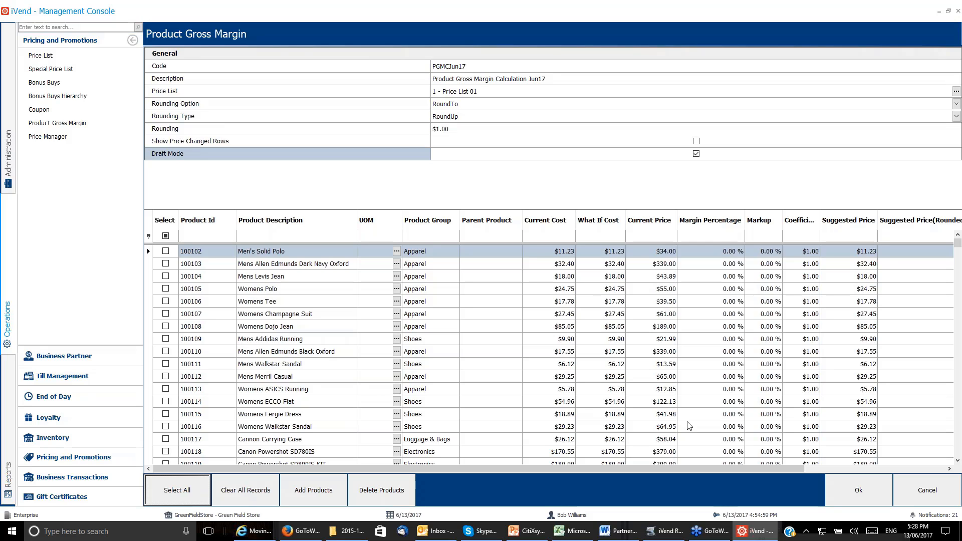
{"action": "left_click", "coordinate": [323, 509]}
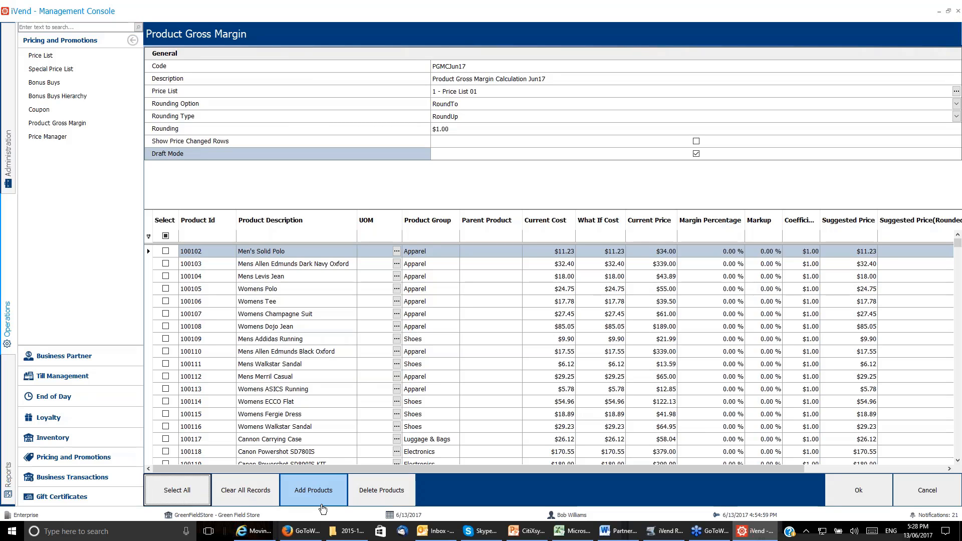
{"action": "left_click", "coordinate": [390, 495]}
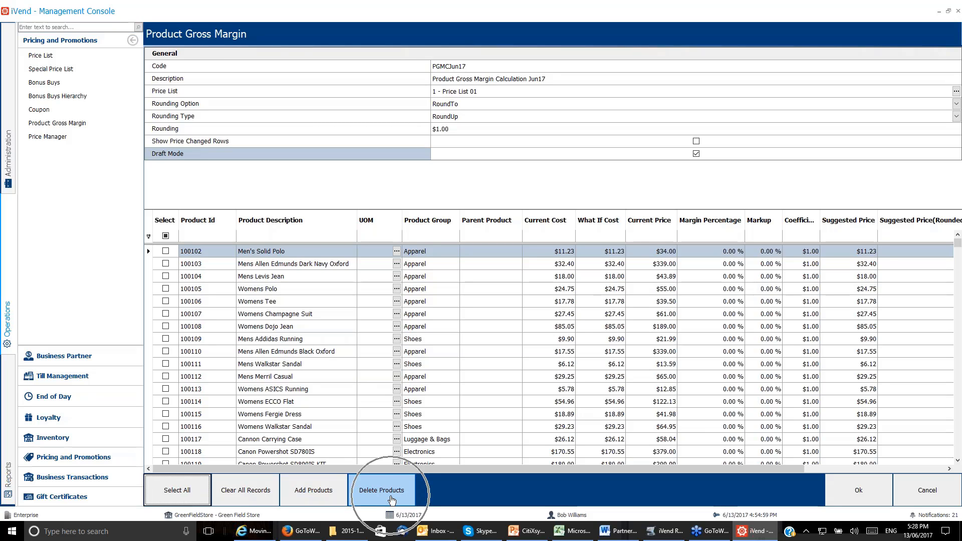
{"action": "left_click", "coordinate": [166, 351]}
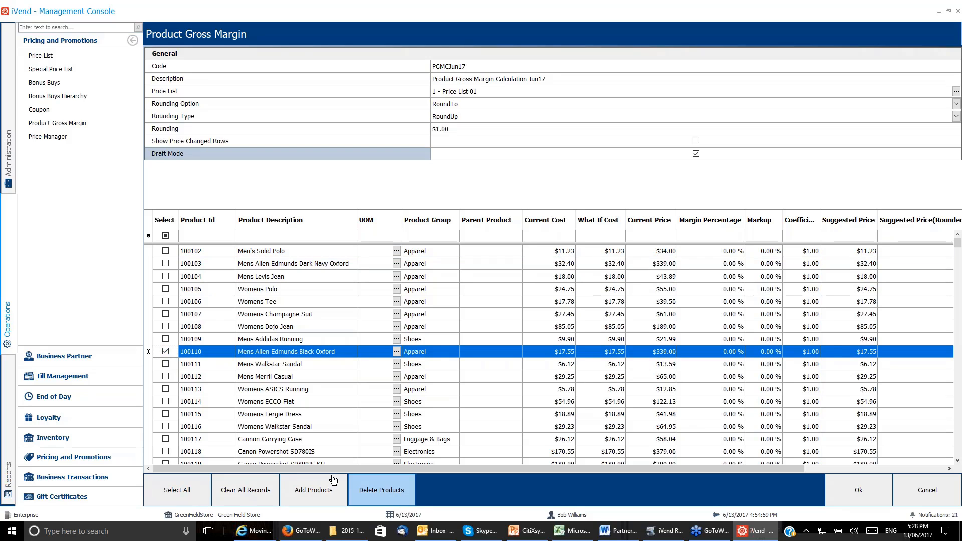
Select product 100102, Men's Solid Polo, for the calculation and review its markup and rounded suggested price.
{"action": "left_click", "coordinate": [166, 251]}
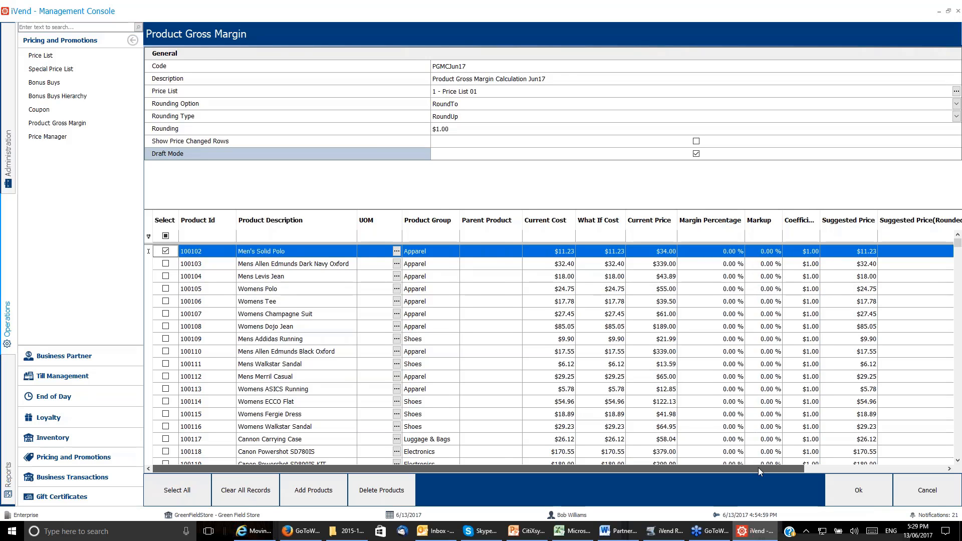
{"action": "left_click_drag", "start_coordinate": [759, 467], "coordinate": [885, 468]}
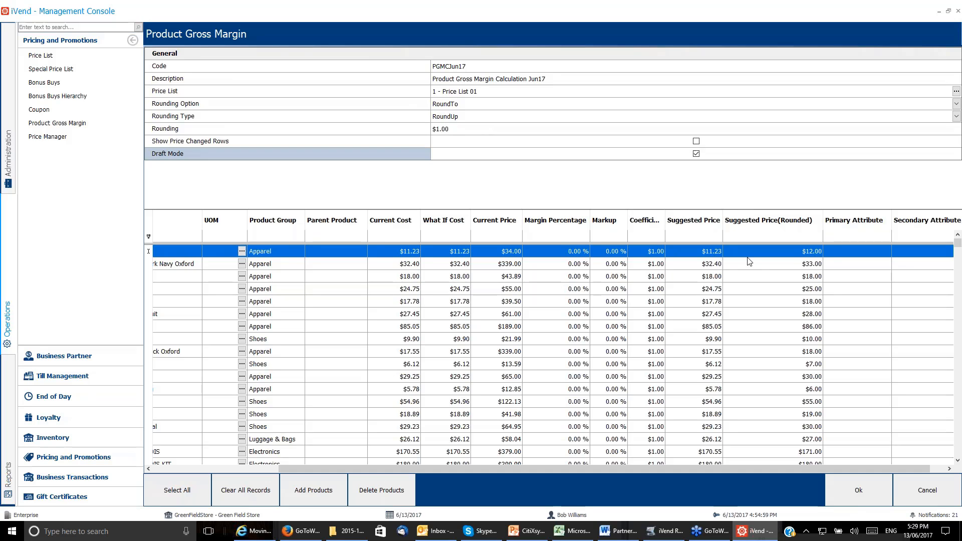
{"action": "left_click", "coordinate": [806, 256]}
{"action": "left_click", "coordinate": [601, 252]}
{"action": "left_click", "coordinate": [610, 234]}
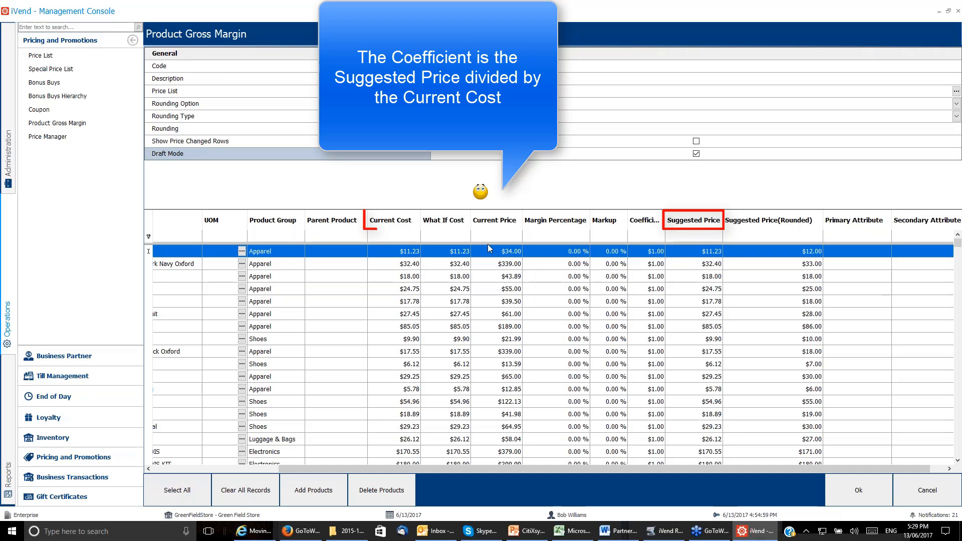
Set the coefficient of Men's Solid Polo to $2.00.
{"action": "left_click", "coordinate": [653, 257]}
{"action": "type", "text": "21"}
{"action": "key", "text": "Return"}
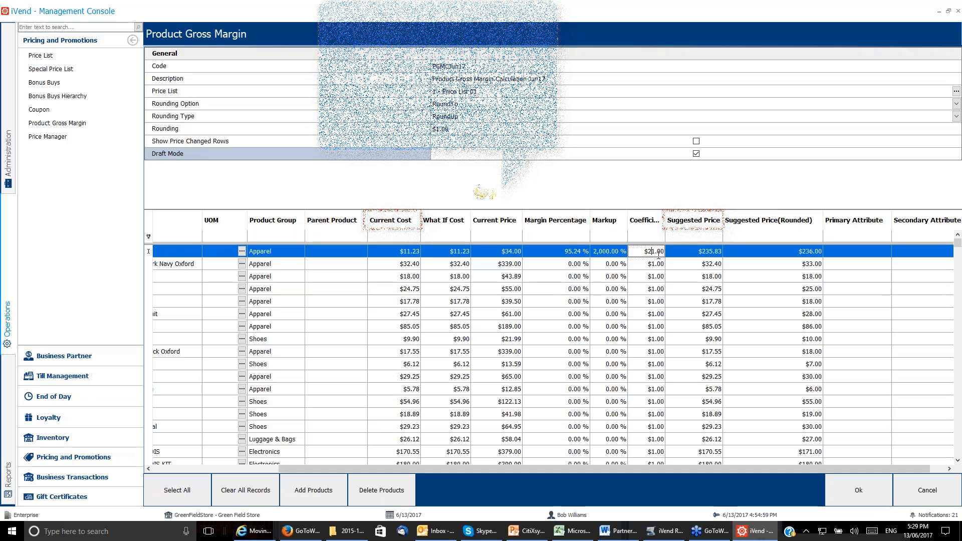
{"action": "key", "text": "BackSpace"}
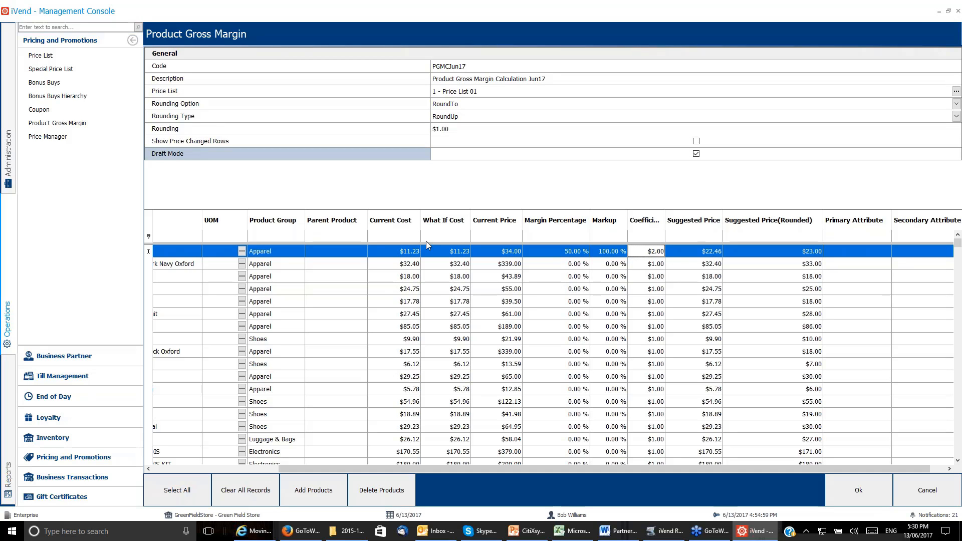
Set the markup of Men's Solid Polo to 200%.
{"action": "left_click", "coordinate": [601, 251]}
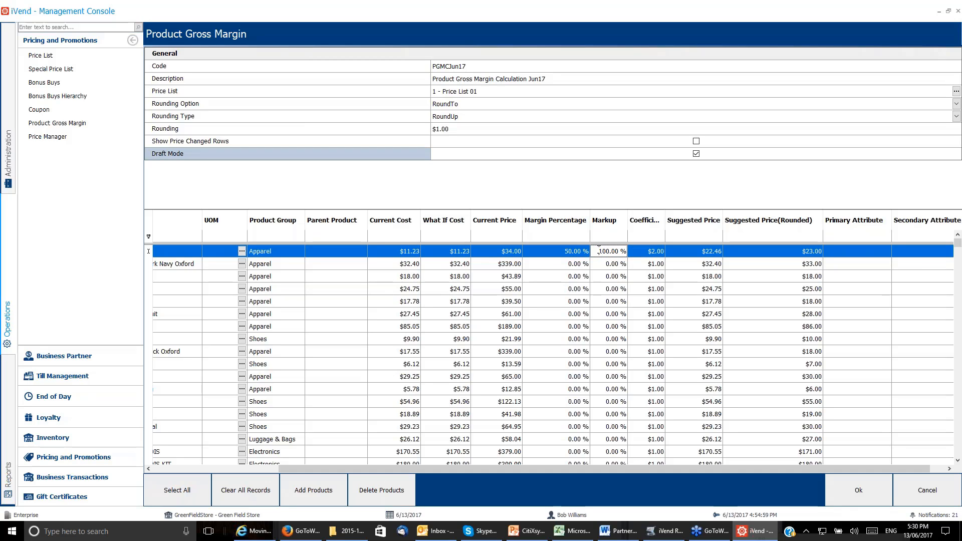
{"action": "left_click_drag", "start_coordinate": [598, 251], "coordinate": [609, 250]}
{"action": "type", "text": "20"}
{"action": "key", "text": "ctrl"}
Try a what-if cost of $15 for Men's Solid Polo, and restore it to $11.23.
{"action": "left_click", "coordinate": [450, 253]}
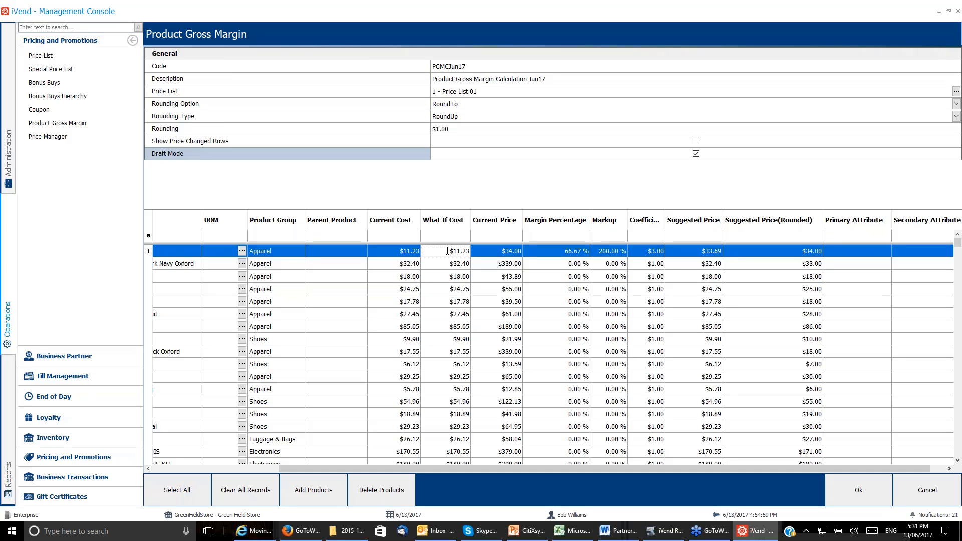
{"action": "key", "text": "ctrl+a"}
{"action": "type", "text": "15"}
{"action": "left_click_drag", "start_coordinate": [447, 255], "coordinate": [479, 257]}
{"action": "type", "text": "11.23"}
Set the markup of Men's Solid Polo to 300%.
{"action": "left_click", "coordinate": [599, 252]}
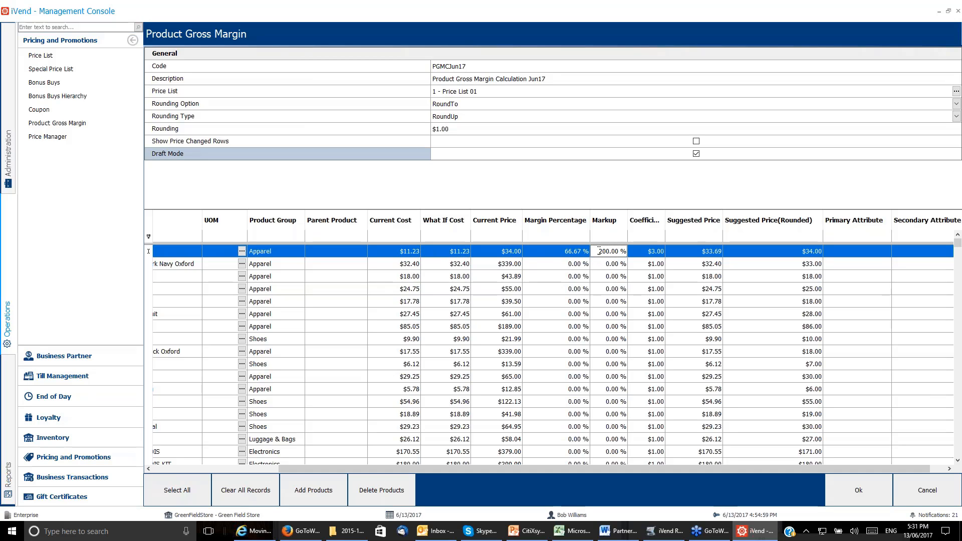
{"action": "left_click_drag", "start_coordinate": [598, 251], "coordinate": [603, 252]}
{"action": "type", "text": "3"}
{"action": "key", "text": "Return"}
{"action": "left_click", "coordinate": [635, 255]}
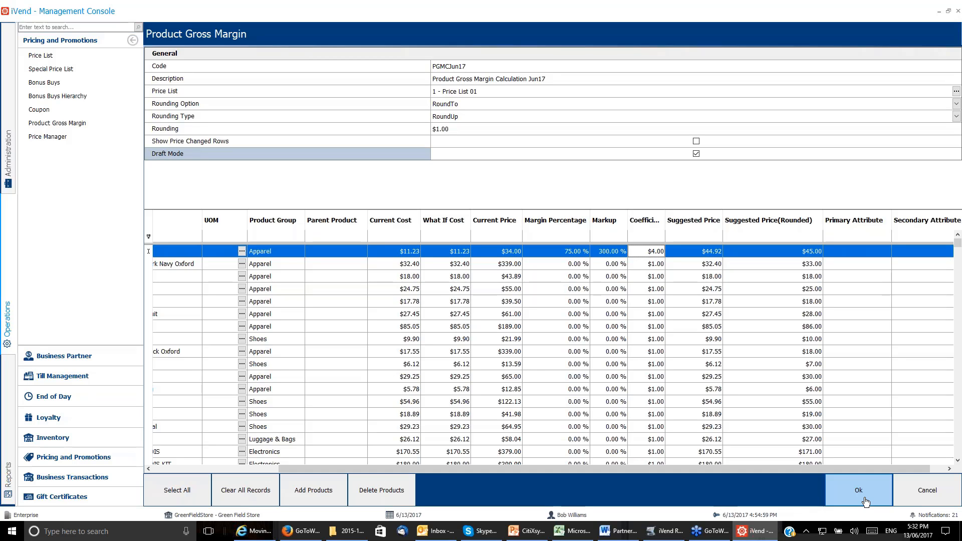
Turn off Draft Mode and save the PGMCJun17 record with only the selected product.
{"action": "left_click", "coordinate": [697, 154]}
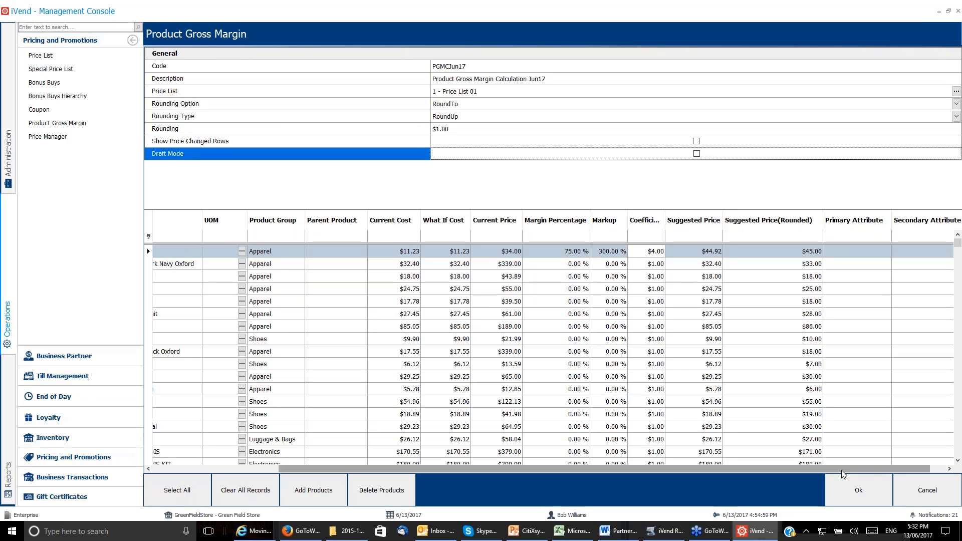
{"action": "left_click", "coordinate": [868, 489]}
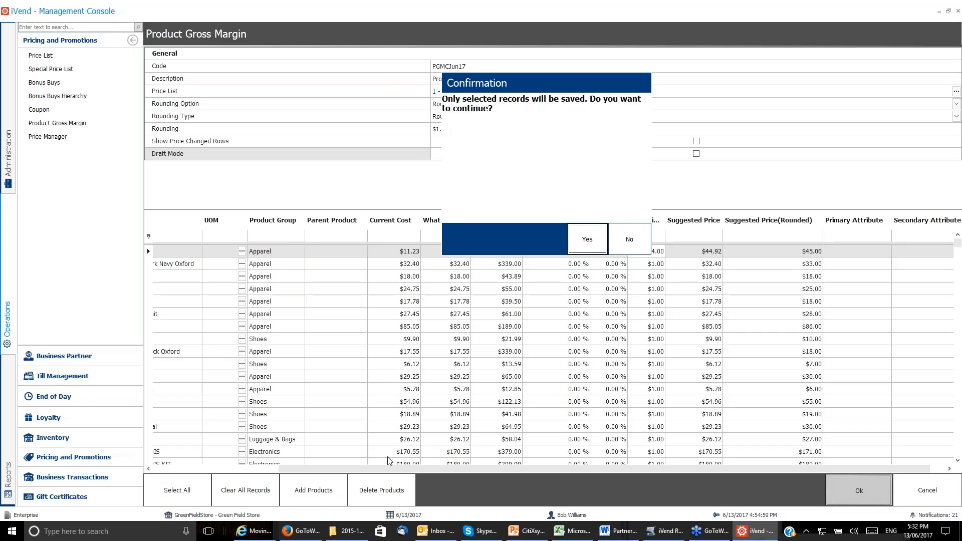
{"action": "left_click", "coordinate": [629, 239]}
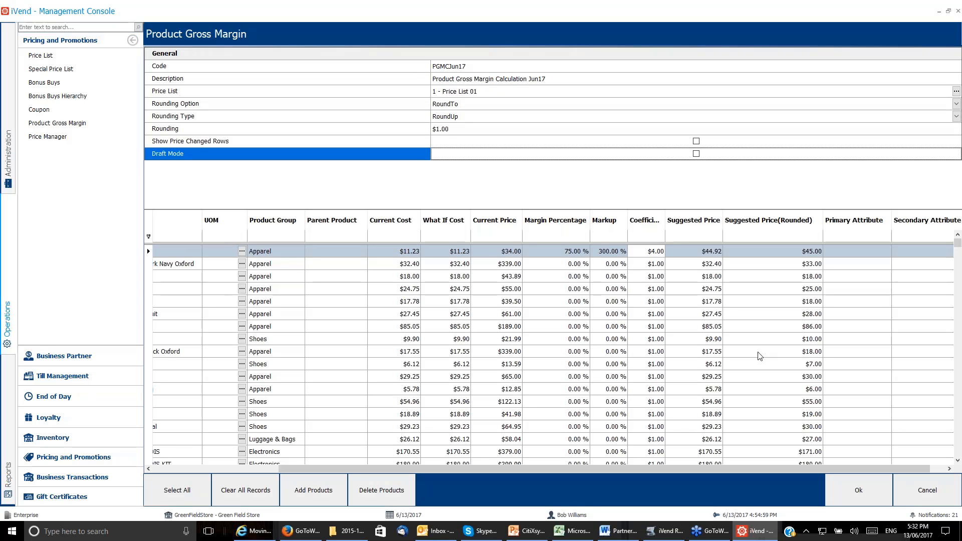
{"action": "left_click_drag", "start_coordinate": [856, 467], "coordinate": [732, 483]}
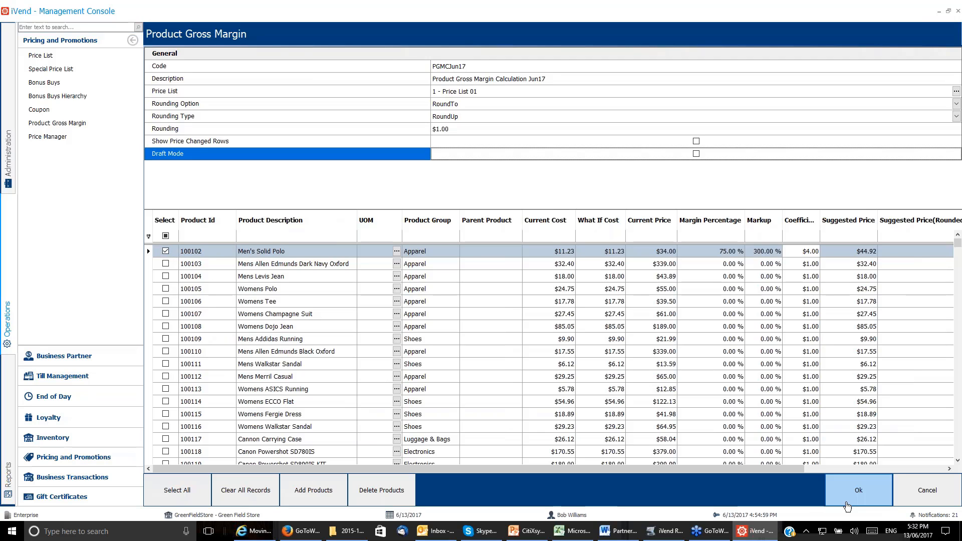
{"action": "left_click", "coordinate": [867, 495]}
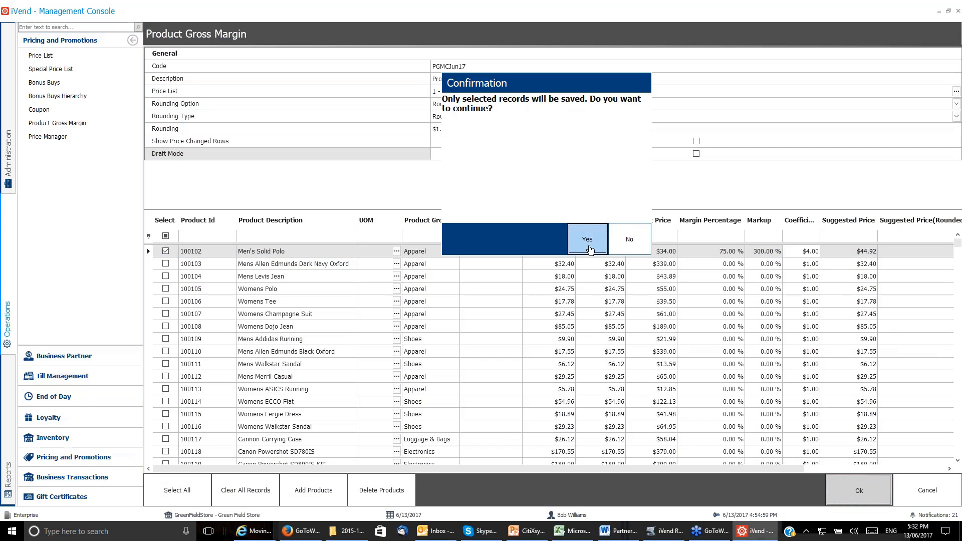
{"action": "left_click", "coordinate": [589, 245]}
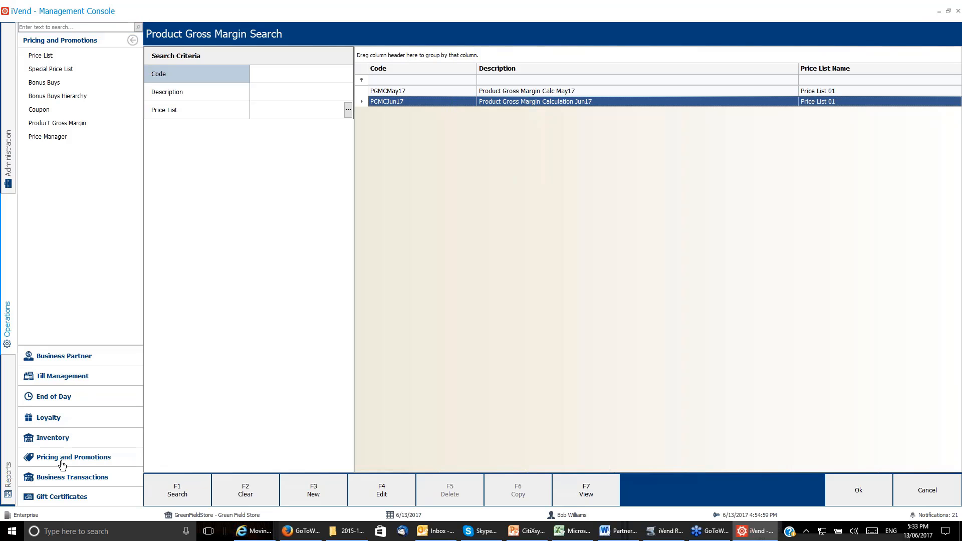
Open Price List 01 and filter its products by code 100102 to check the price of Men's Solid Polo.
{"action": "left_click", "coordinate": [40, 55]}
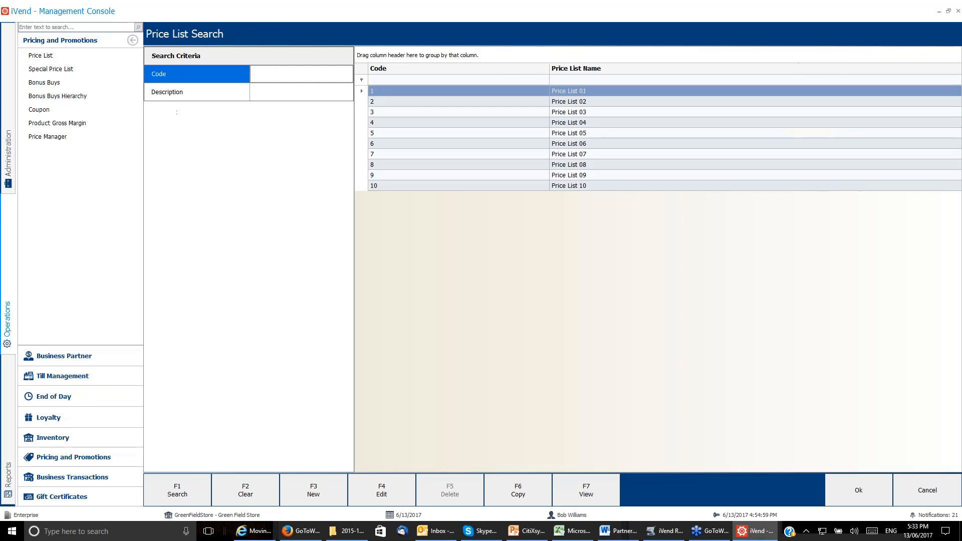
{"action": "left_click", "coordinate": [474, 91]}
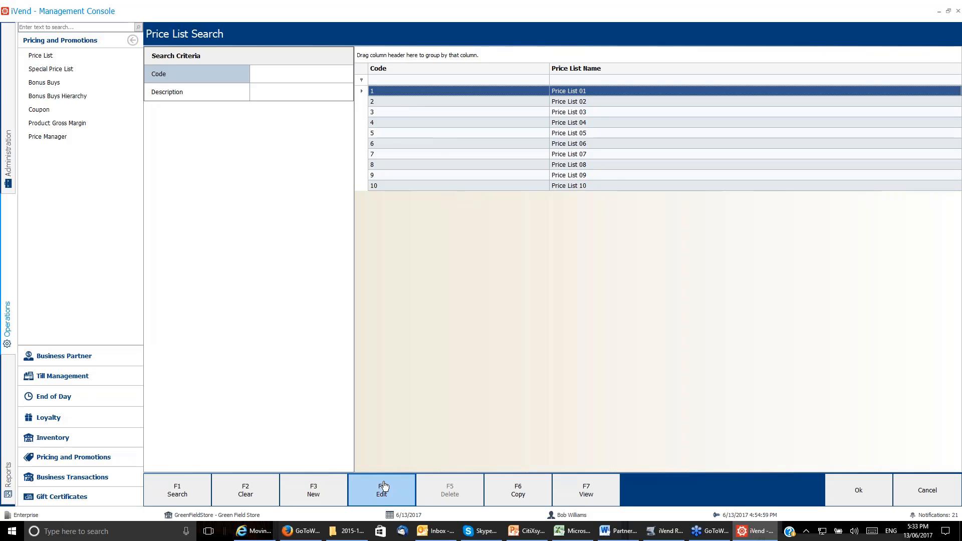
{"action": "left_click", "coordinate": [384, 487]}
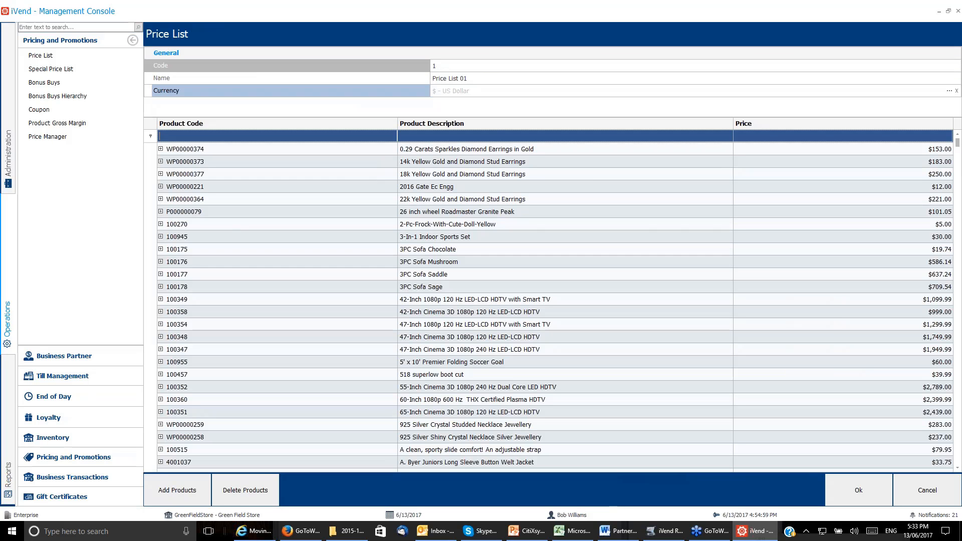
{"action": "type", "text": "100102"}
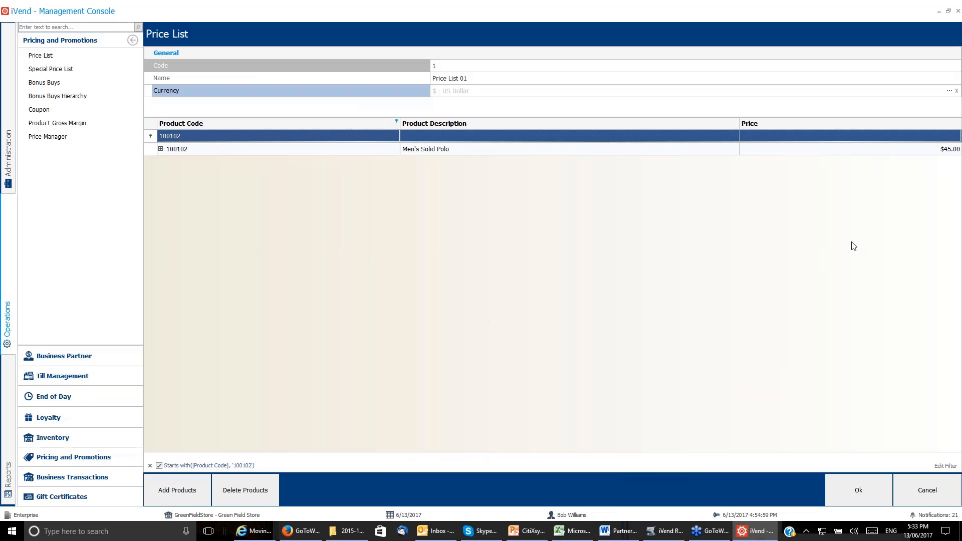
{"action": "left_click", "coordinate": [960, 132]}
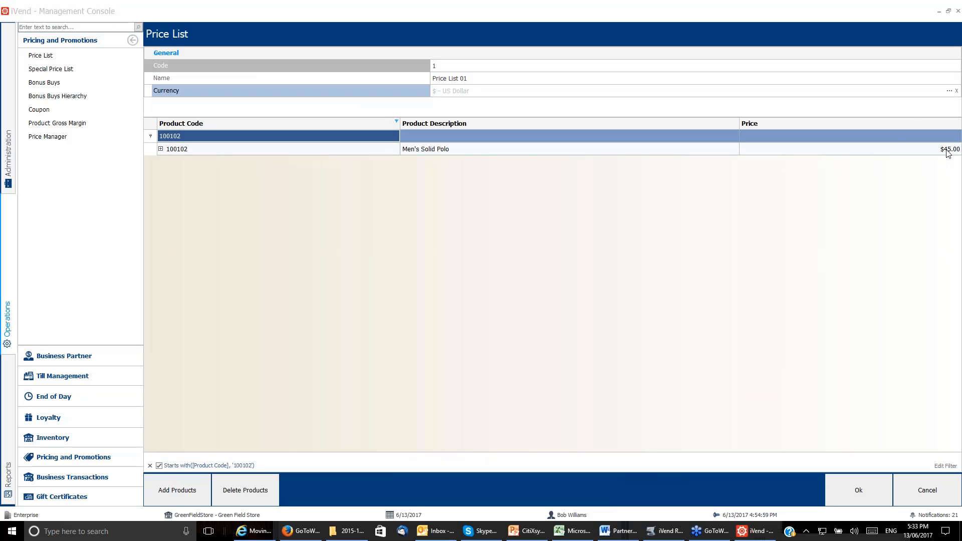
{"action": "key", "text": "ctrl"}
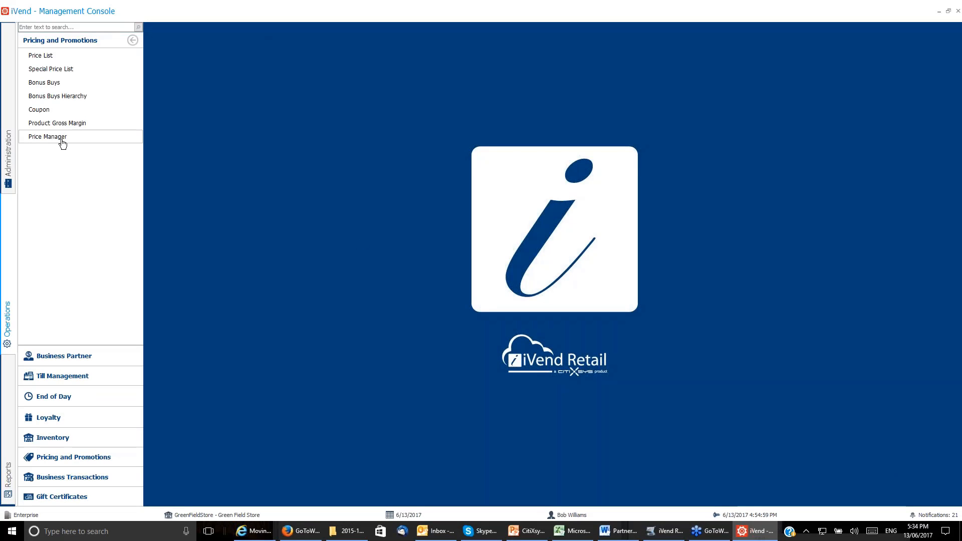
Create Price Manager record PM0001, described as Price Manager 0001, with Price List 10 as the price list and Price List 01 as the base.
{"action": "left_click", "coordinate": [62, 143]}
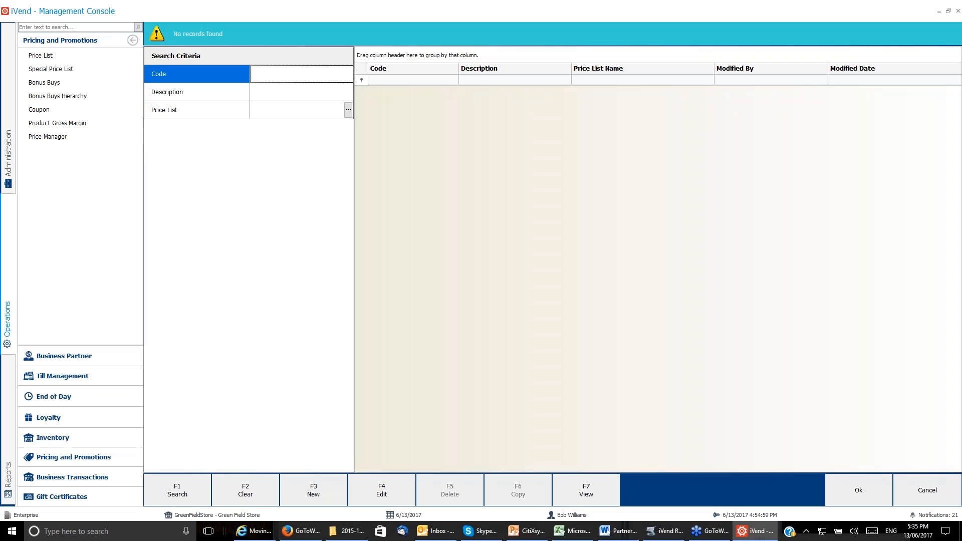
{"action": "left_click", "coordinate": [331, 492]}
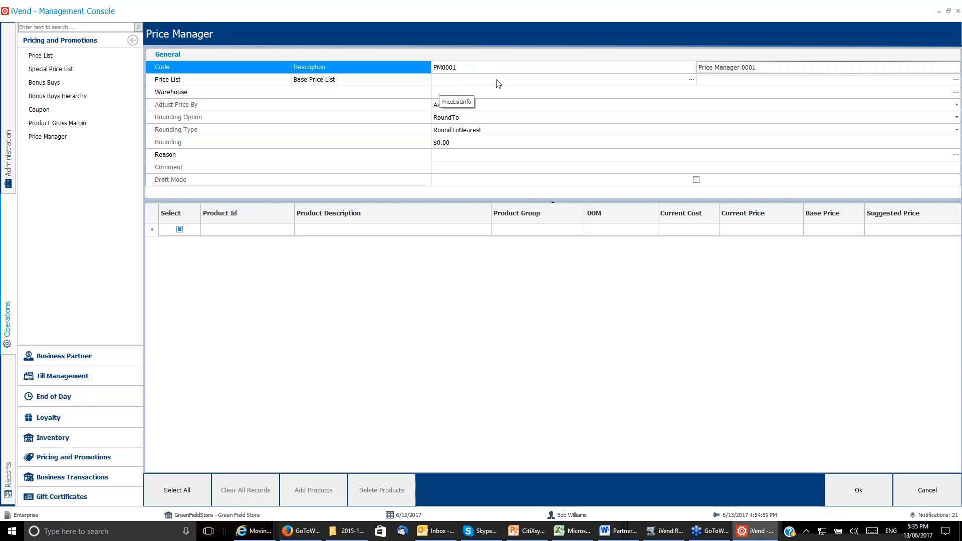
{"action": "left_click", "coordinate": [692, 81]}
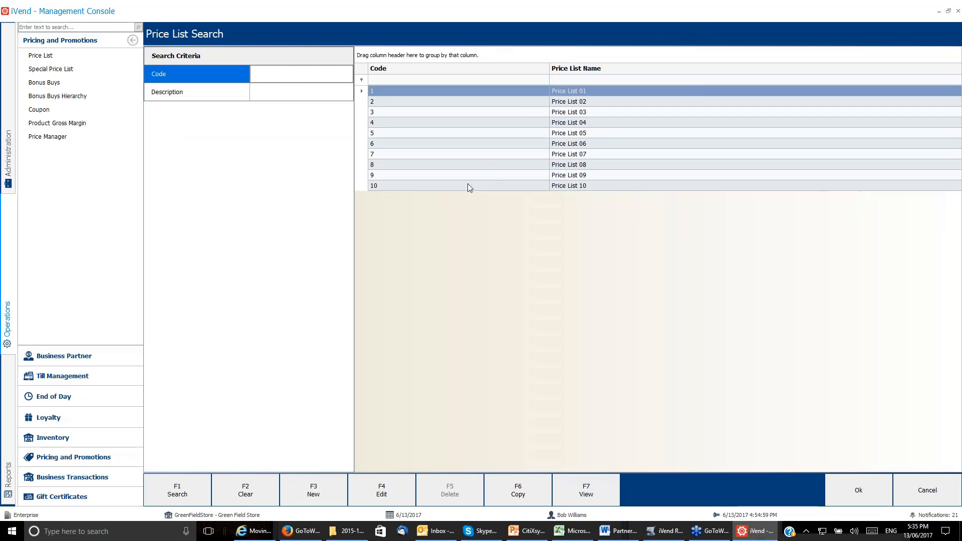
{"action": "left_click", "coordinate": [465, 185]}
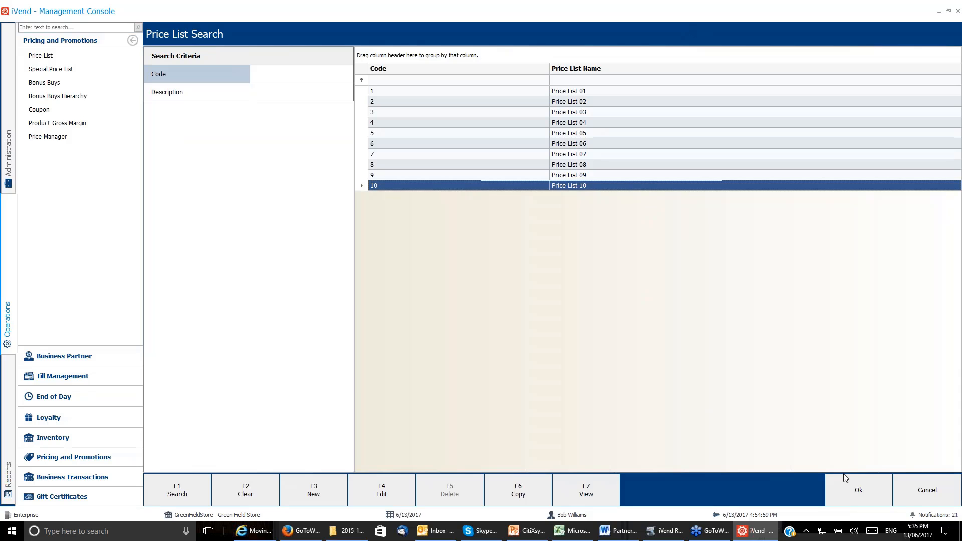
{"action": "left_click", "coordinate": [852, 488]}
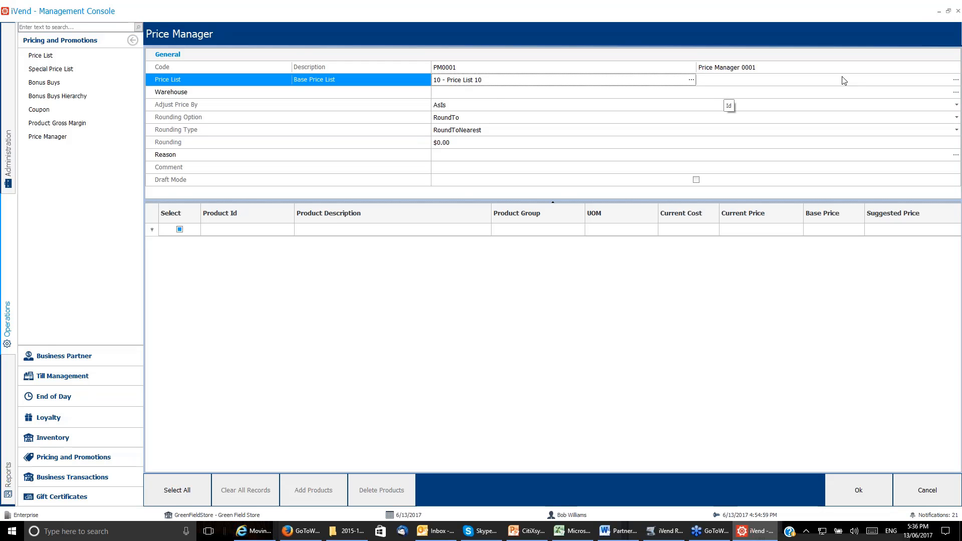
{"action": "left_click", "coordinate": [955, 80]}
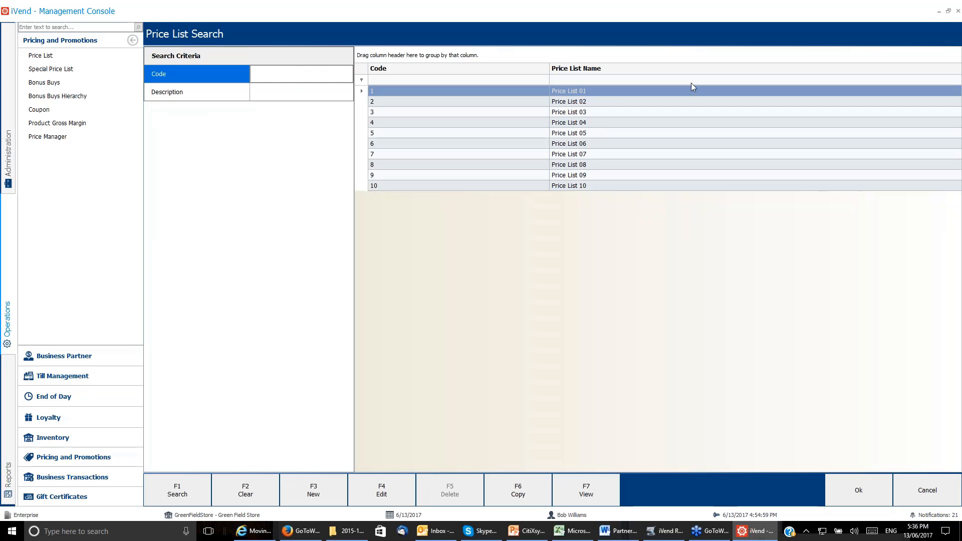
{"action": "left_click", "coordinate": [616, 91]}
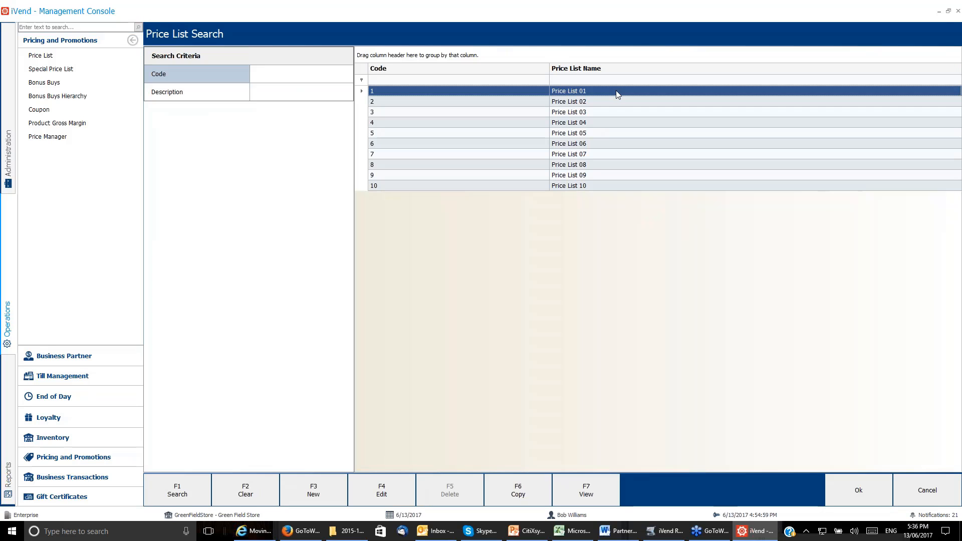
{"action": "left_click", "coordinate": [866, 484]}
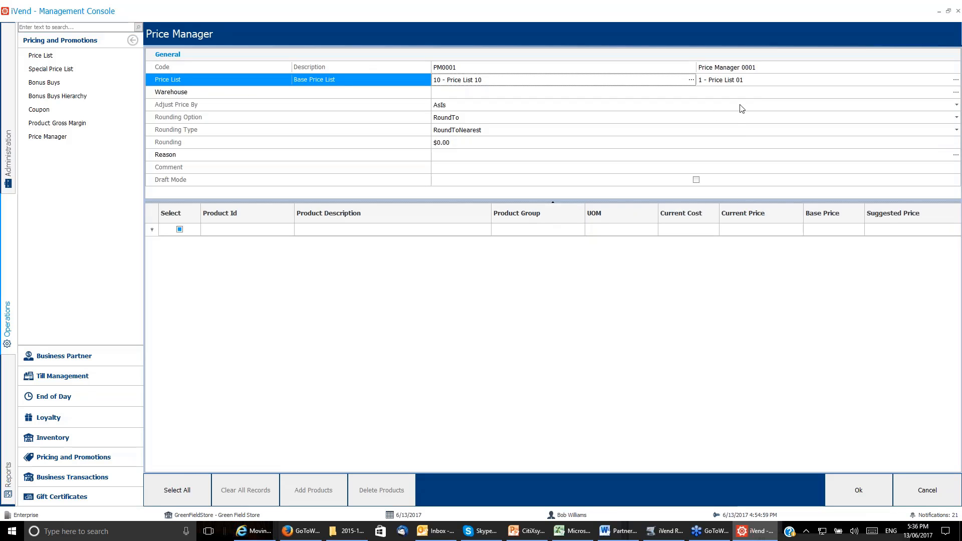
Assign warehouse 04 - The Avenues to the Price Manager record.
{"action": "left_click", "coordinate": [955, 94]}
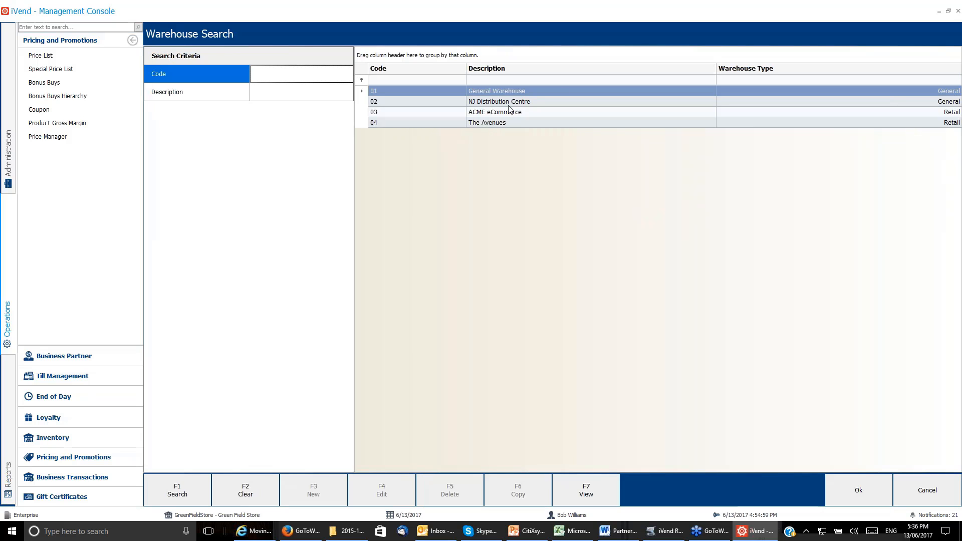
{"action": "left_click", "coordinate": [503, 122]}
{"action": "left_click", "coordinate": [856, 489]}
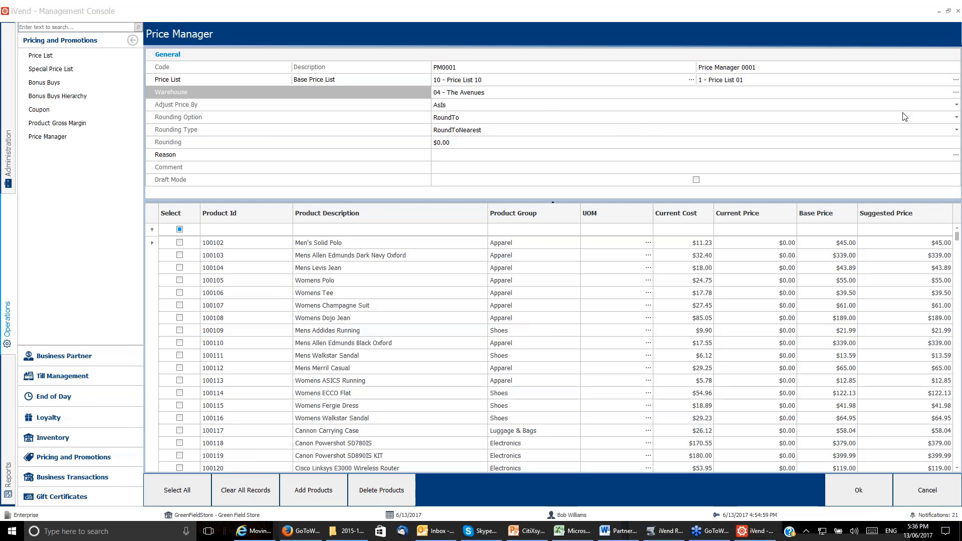
Adjust the prices by Adding, with the Percent method and a percentage of 25%.
{"action": "left_click", "coordinate": [957, 105]}
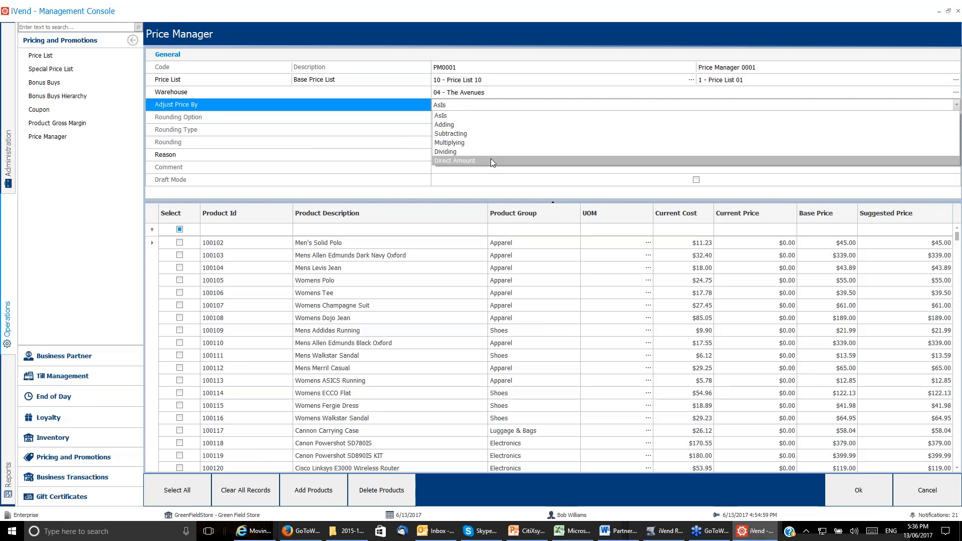
{"action": "left_click", "coordinate": [468, 124]}
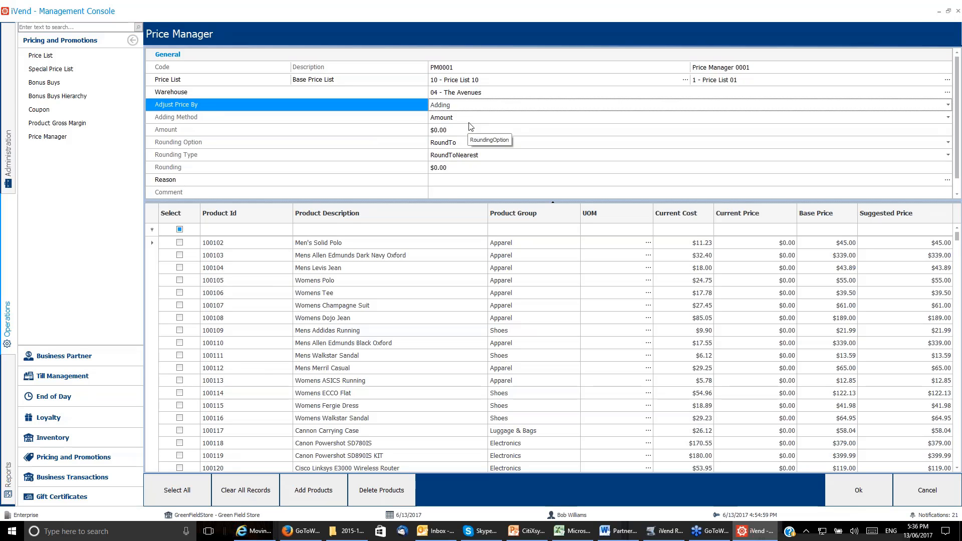
{"action": "left_click", "coordinate": [948, 119]}
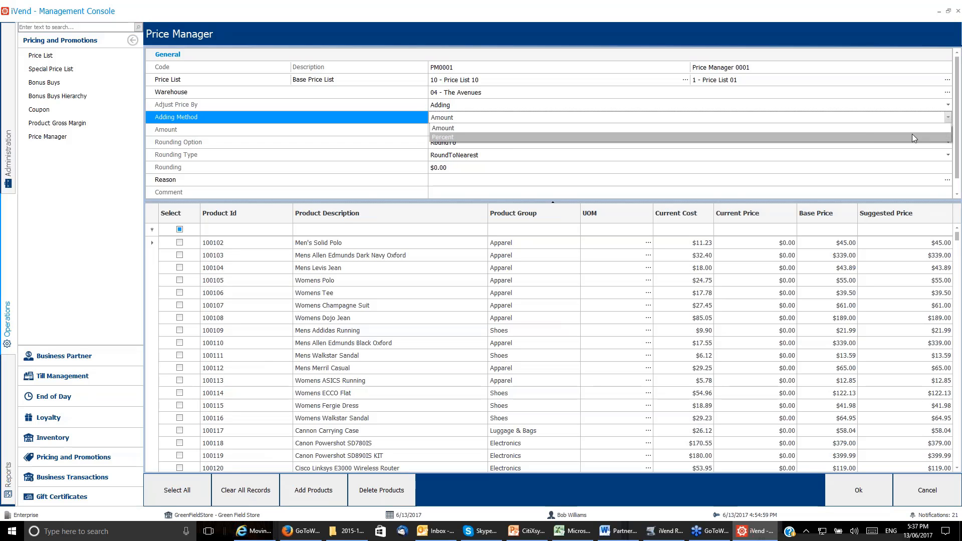
{"action": "left_click", "coordinate": [531, 137]}
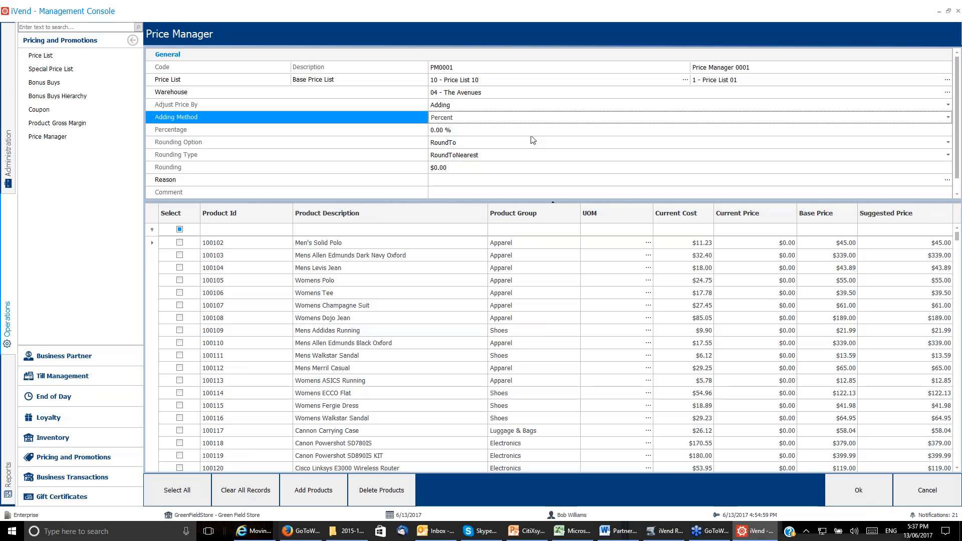
{"action": "left_click", "coordinate": [435, 132]}
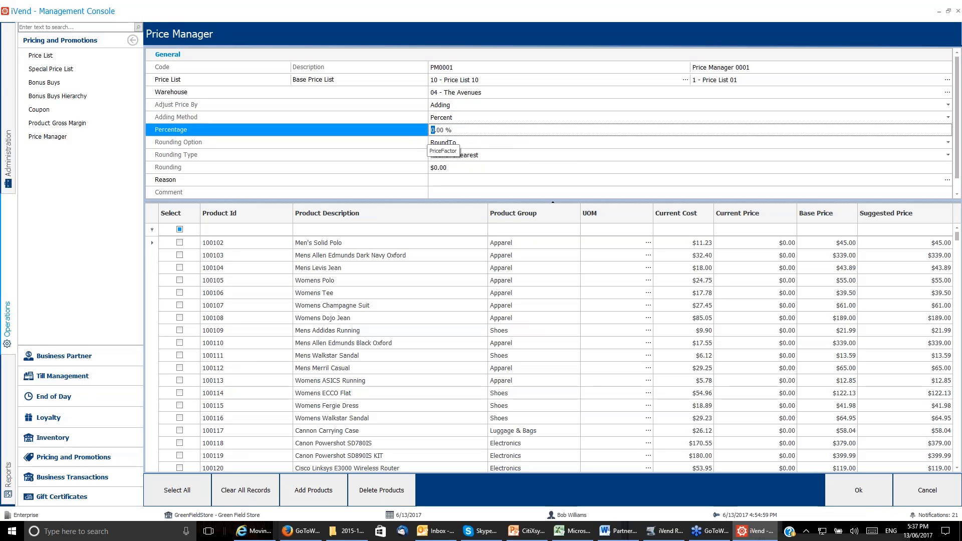
{"action": "type", "text": "25"}
Keep the rounding option at RoundTo, and set the rounding type to RoundUp with a rounding value of $1.00.
{"action": "left_click", "coordinate": [446, 143]}
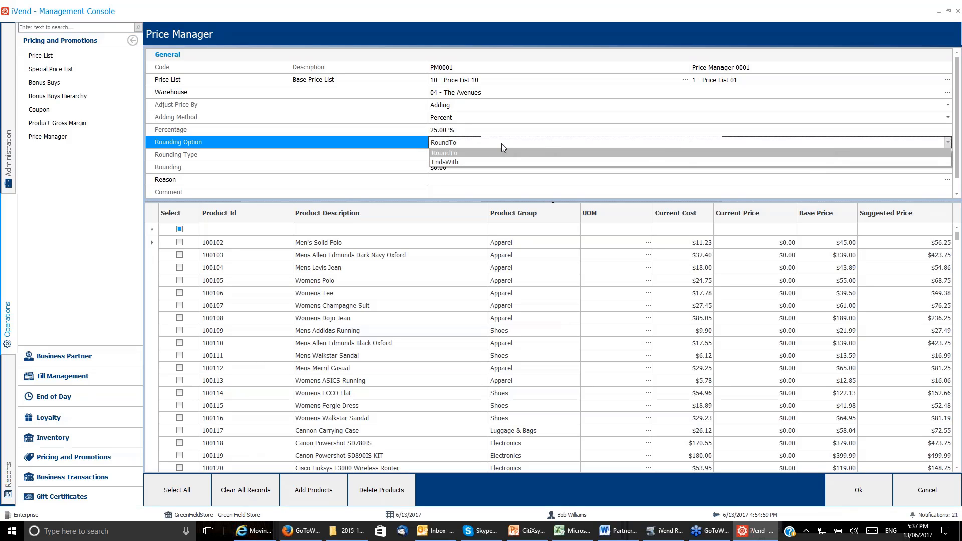
{"action": "left_click", "coordinate": [465, 154]}
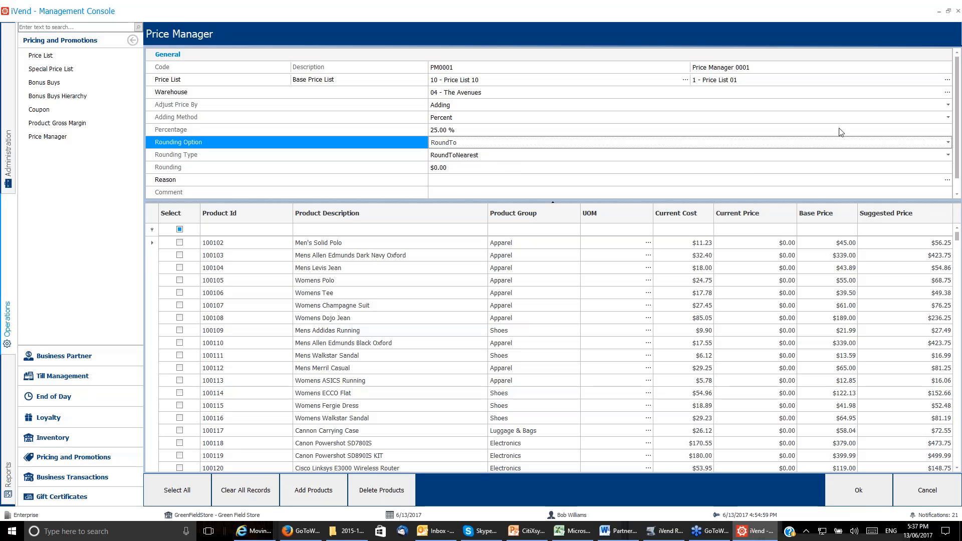
{"action": "left_click", "coordinate": [947, 155]}
{"action": "left_click", "coordinate": [440, 178]}
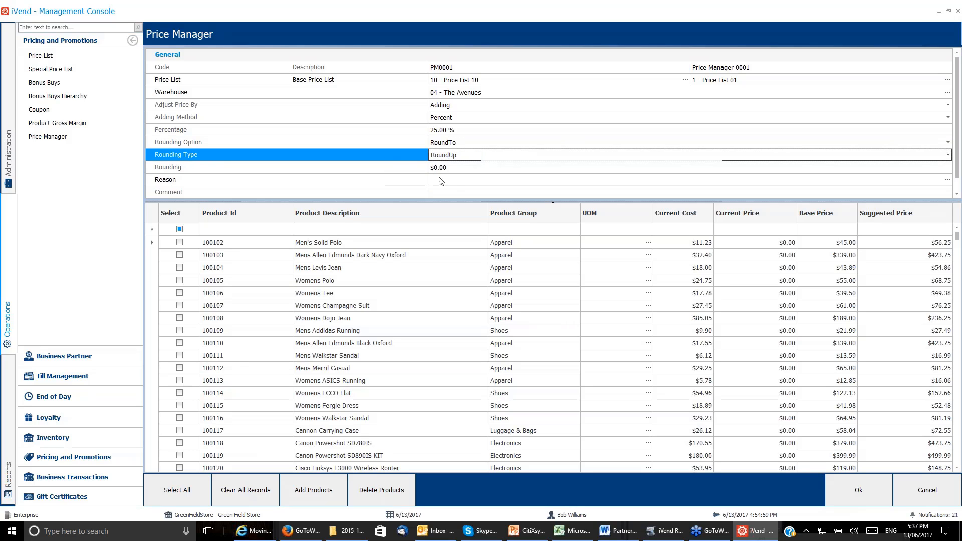
{"action": "left_click", "coordinate": [437, 168]}
{"action": "type", "text": "1"}
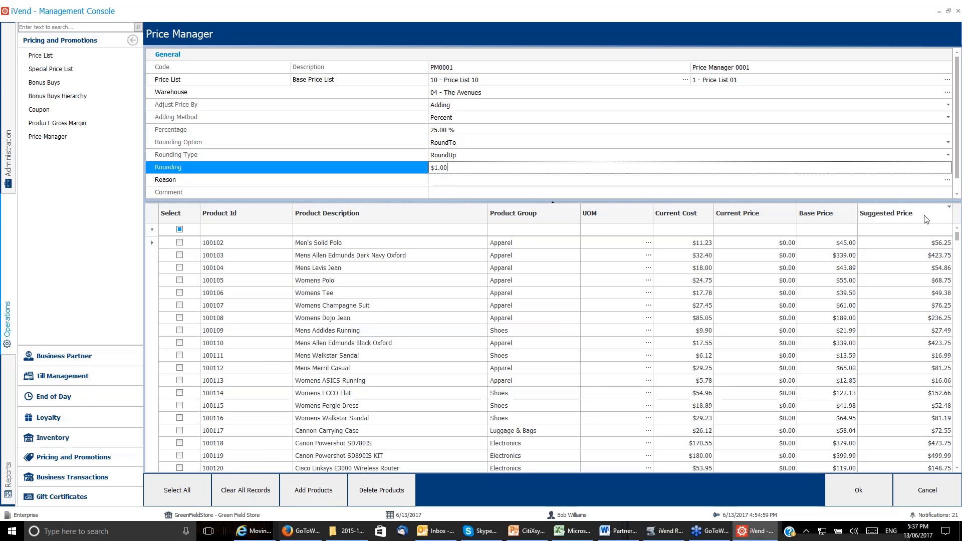
{"action": "left_click", "coordinate": [955, 225]}
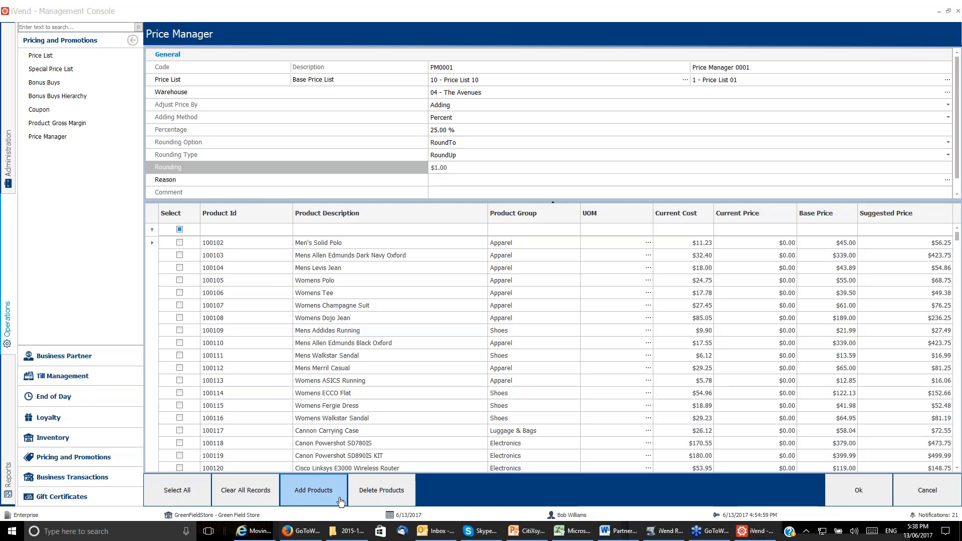
Try selecting and clearing all products, and select only Men's Solid Polo and Mens Allen Edmunds Dark Navy Oxford.
{"action": "left_click", "coordinate": [181, 485]}
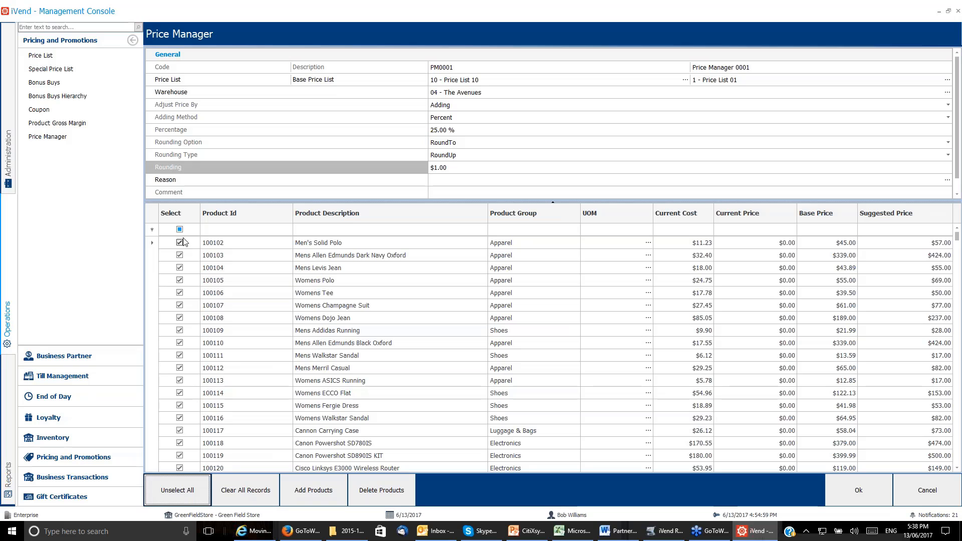
{"action": "left_click", "coordinate": [172, 487]}
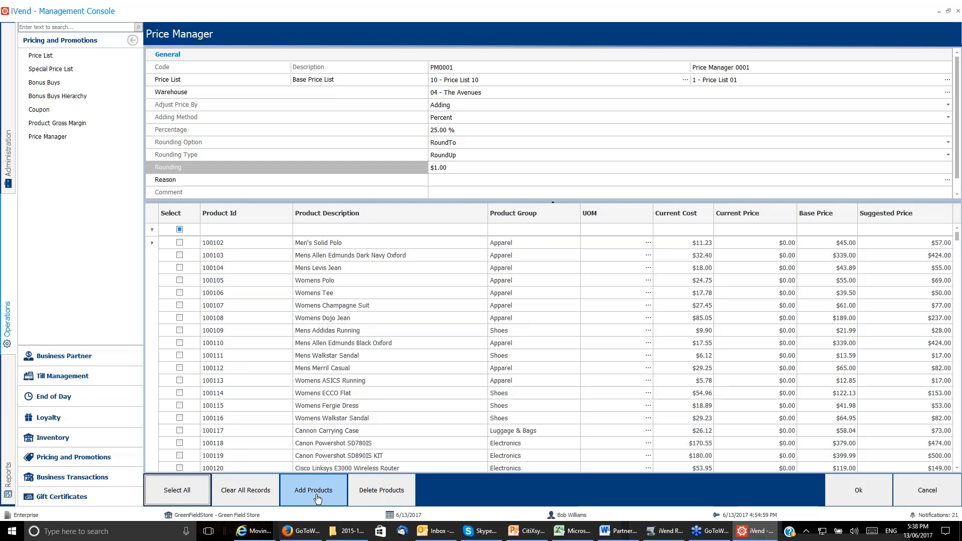
{"action": "left_click", "coordinate": [178, 392]}
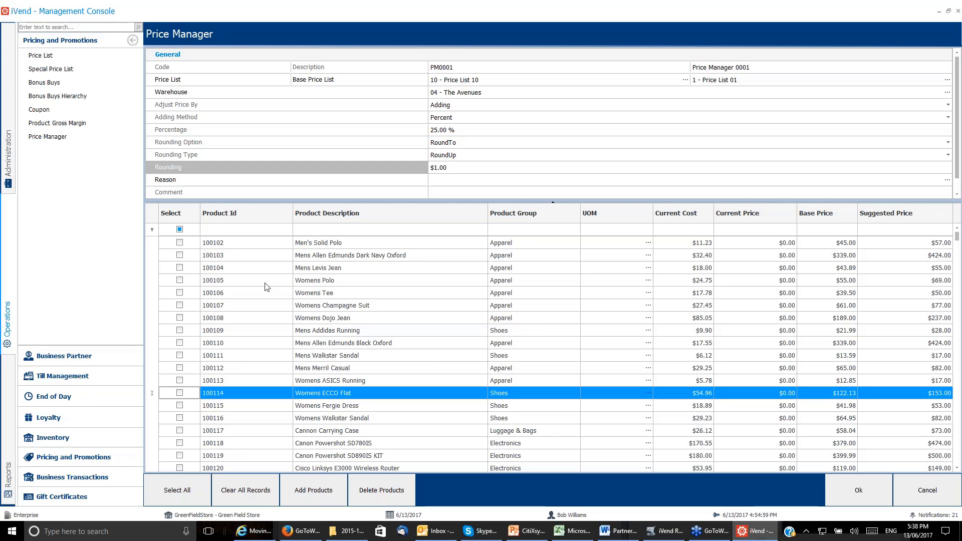
{"action": "left_click", "coordinate": [180, 242]}
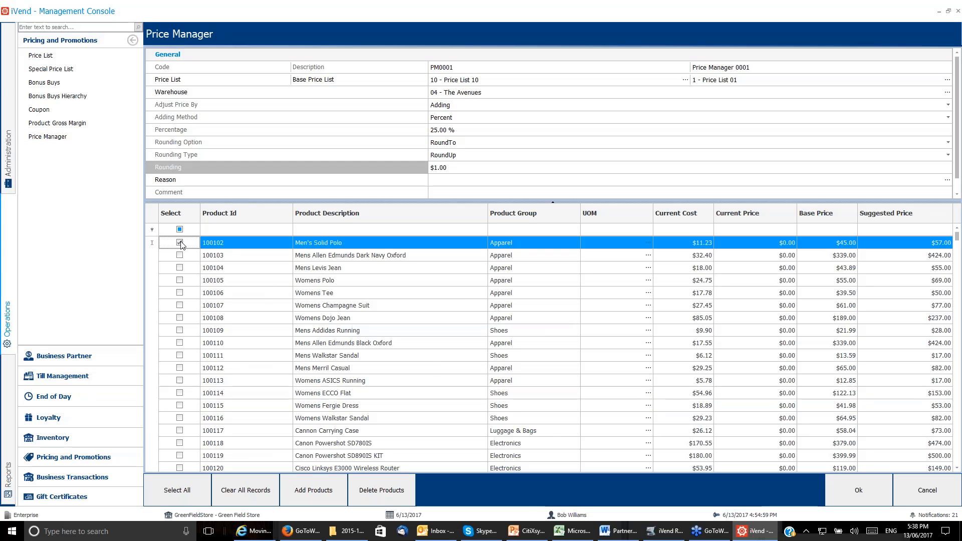
{"action": "left_click", "coordinate": [180, 255]}
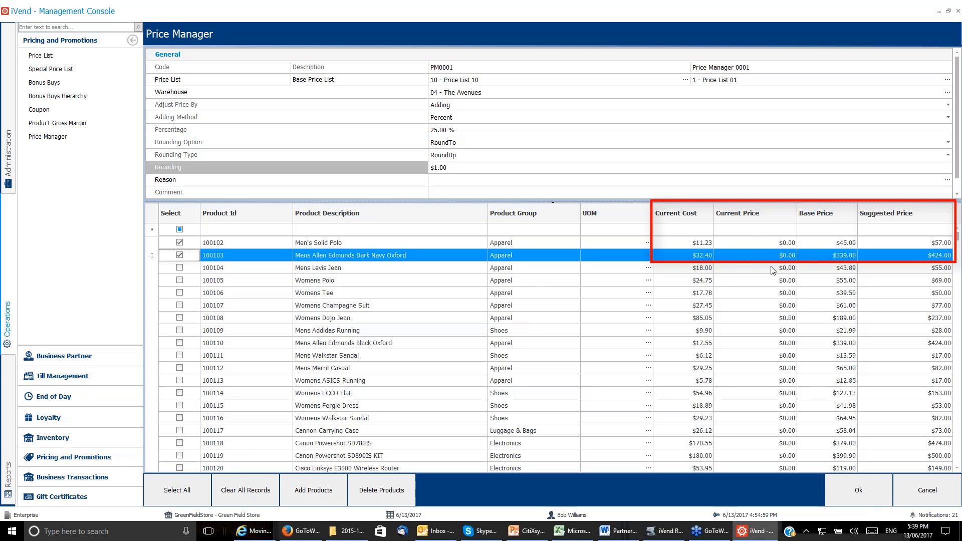
{"action": "key", "text": "ctrl"}
{"action": "left_click", "coordinate": [499, 82]}
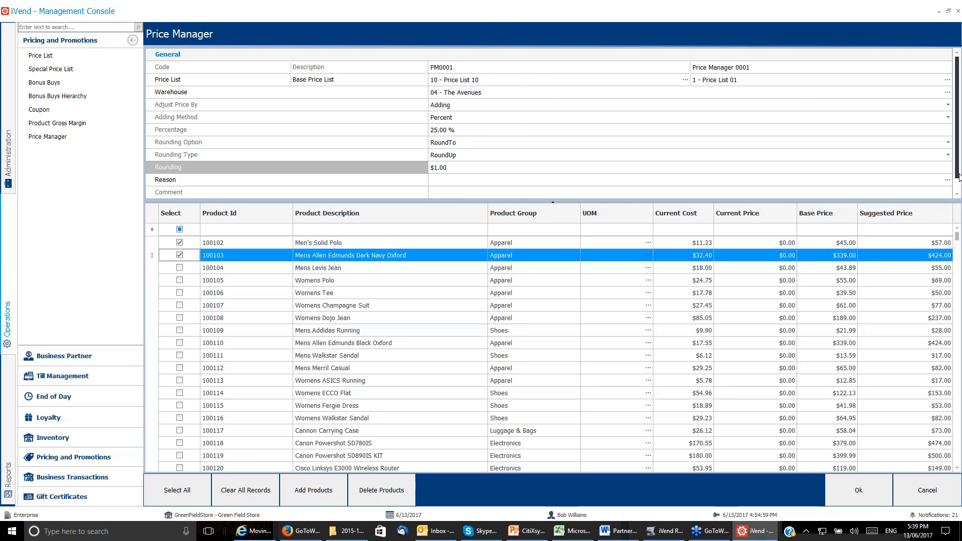
Switch Draft Mode on and back off, and save the PM0001 record with only the selected products.
{"action": "scroll", "coordinate": [958, 178], "scroll_direction": "down", "scroll_amount": 1}
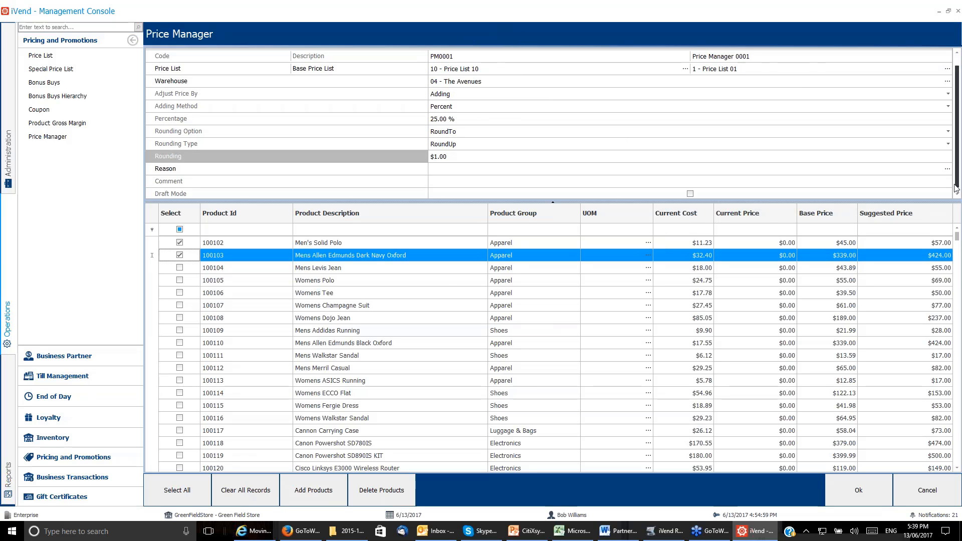
{"action": "left_click", "coordinate": [690, 191]}
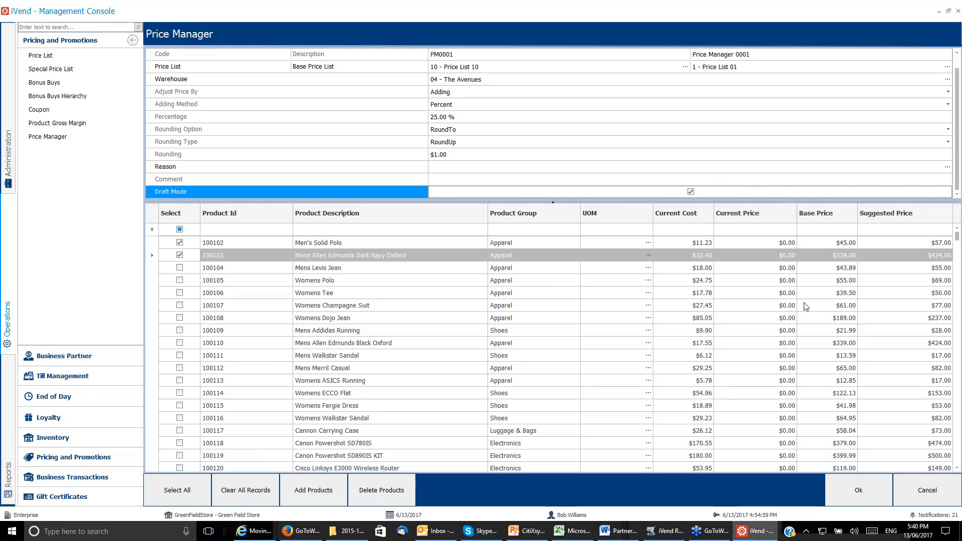
{"action": "left_click", "coordinate": [690, 191]}
{"action": "left_click", "coordinate": [871, 489]}
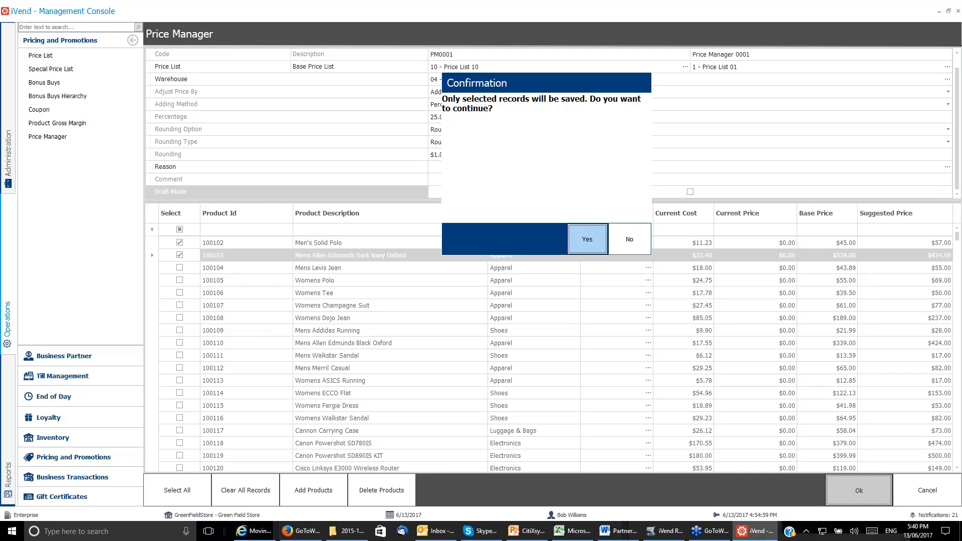
{"action": "left_click", "coordinate": [587, 239]}
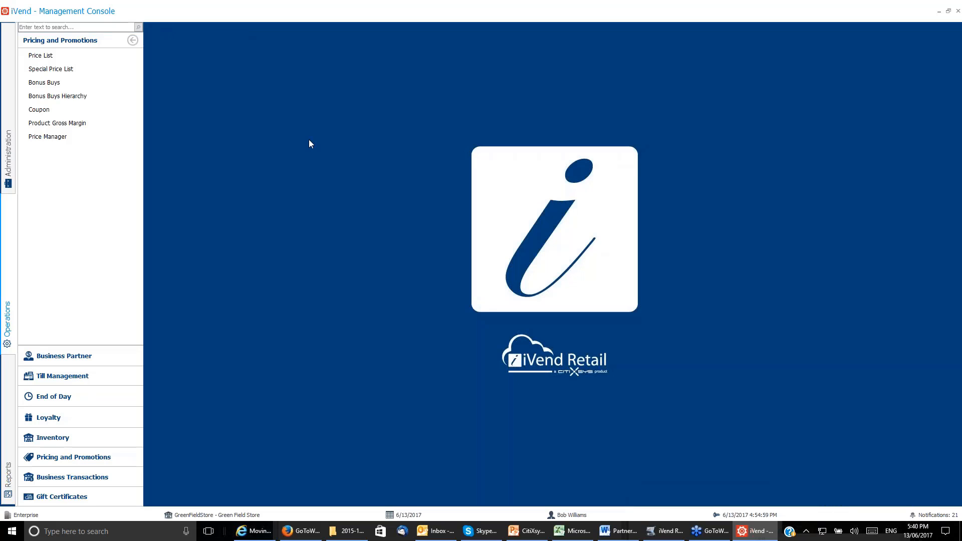
Open Price List 10 and filter its products by code 100102, and widen the filter to codes starting with 10010.
{"action": "left_click", "coordinate": [60, 57]}
{"action": "left_click", "coordinate": [407, 187]}
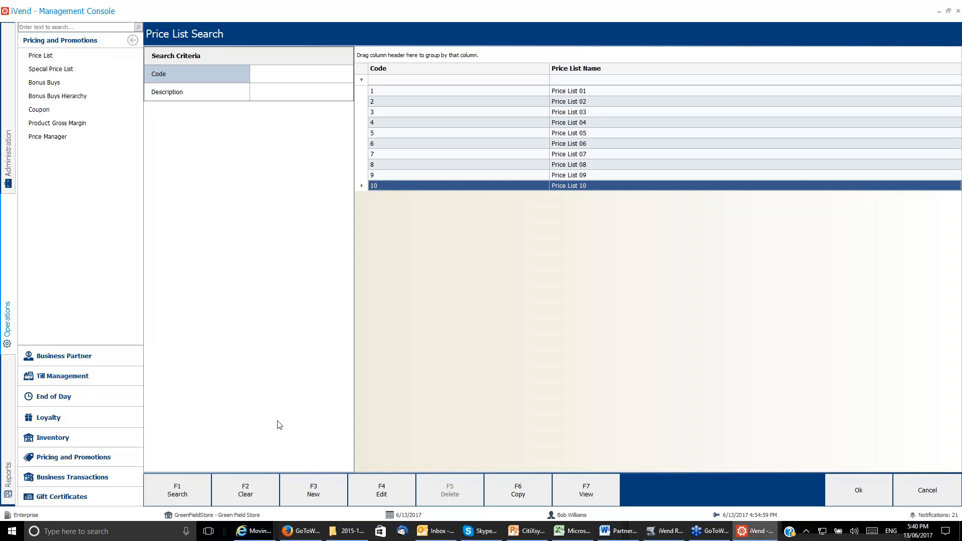
{"action": "left_click", "coordinate": [313, 490]}
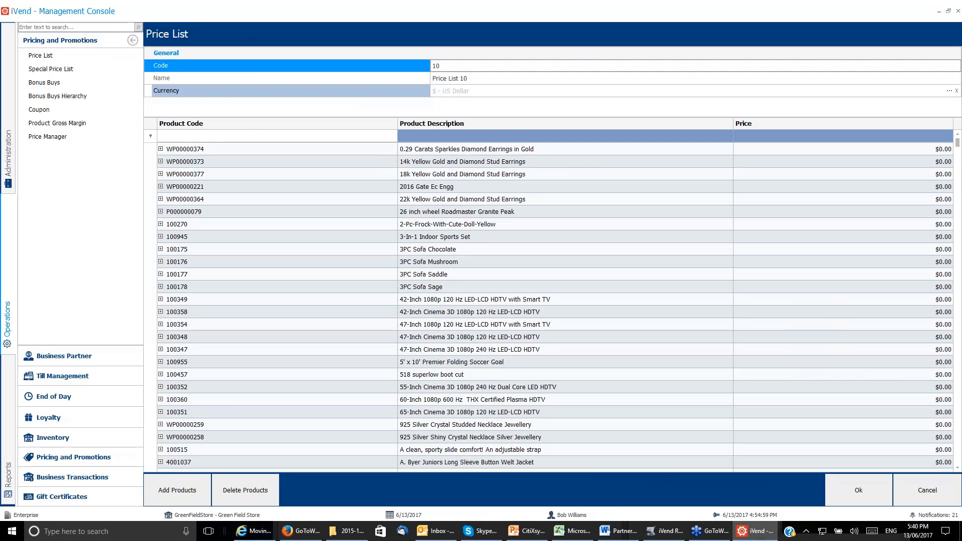
{"action": "left_click", "coordinate": [246, 135]}
{"action": "type", "text": "100102"}
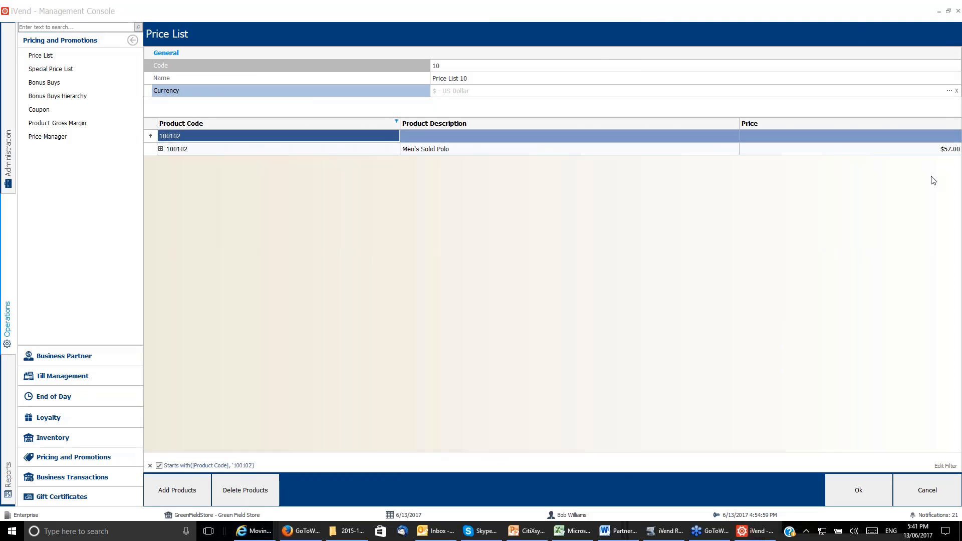
{"action": "left_click", "coordinate": [218, 134]}
{"action": "key", "text": "BackSpace"}
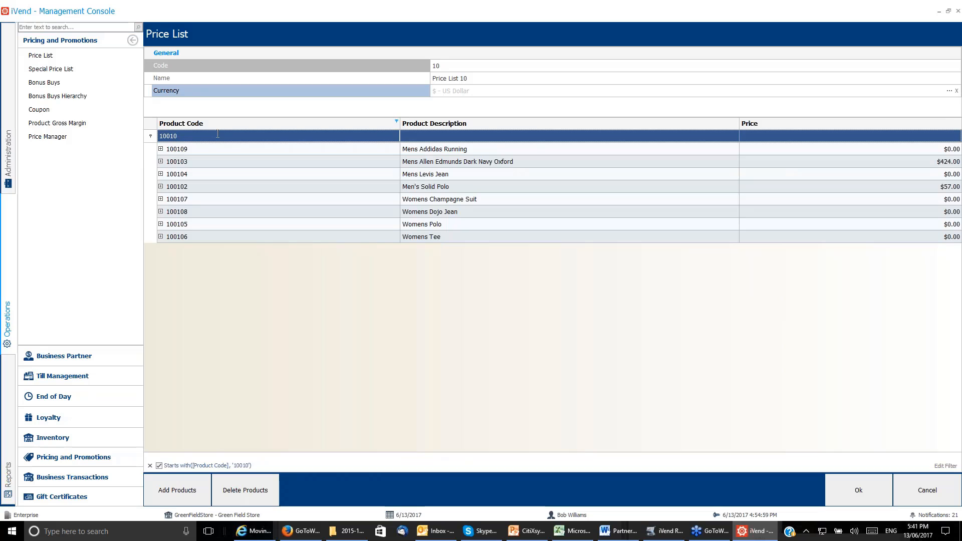